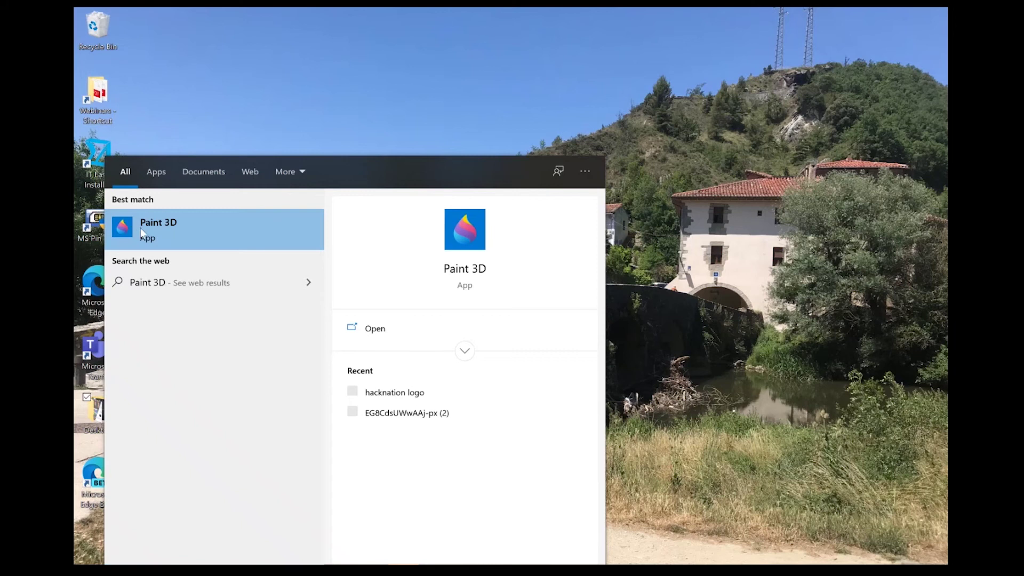
Step: Launch Paint 3D and create a new blank project
left_click(376, 328)
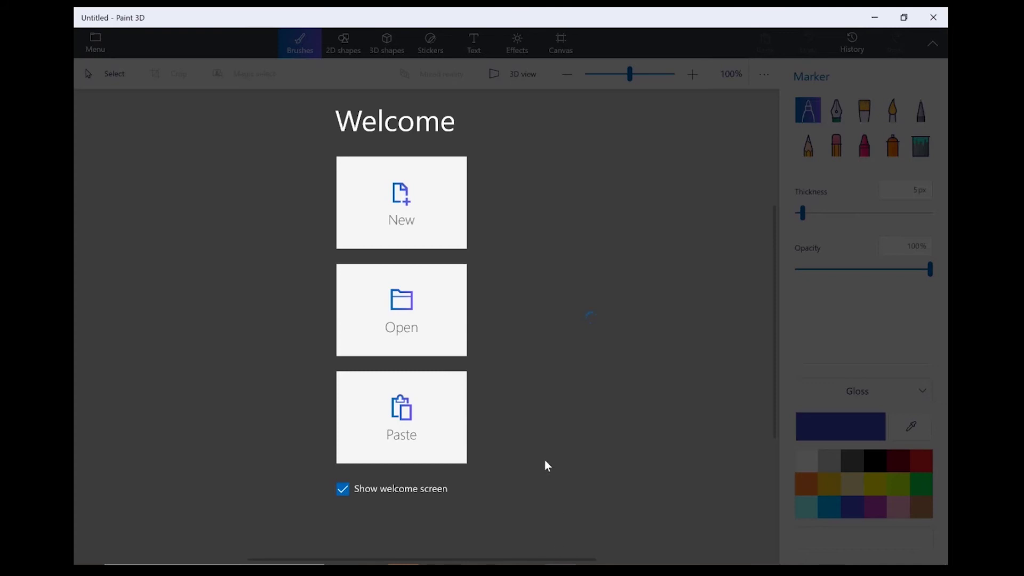
left_click(383, 198)
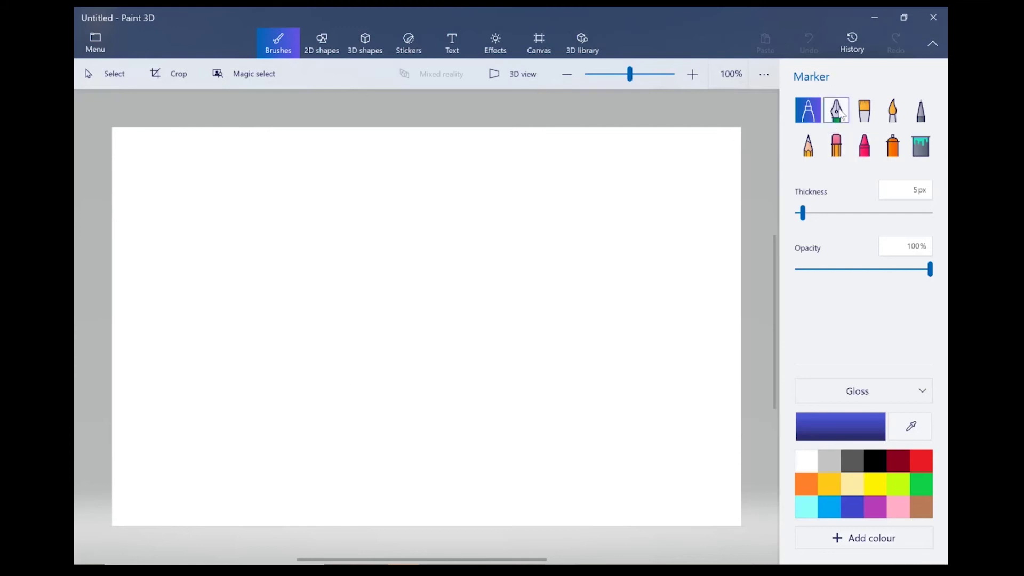
Step: Draw freehand curved lines across the canvas with the Marker in blue at 5 px thickness
left_click(813, 158)
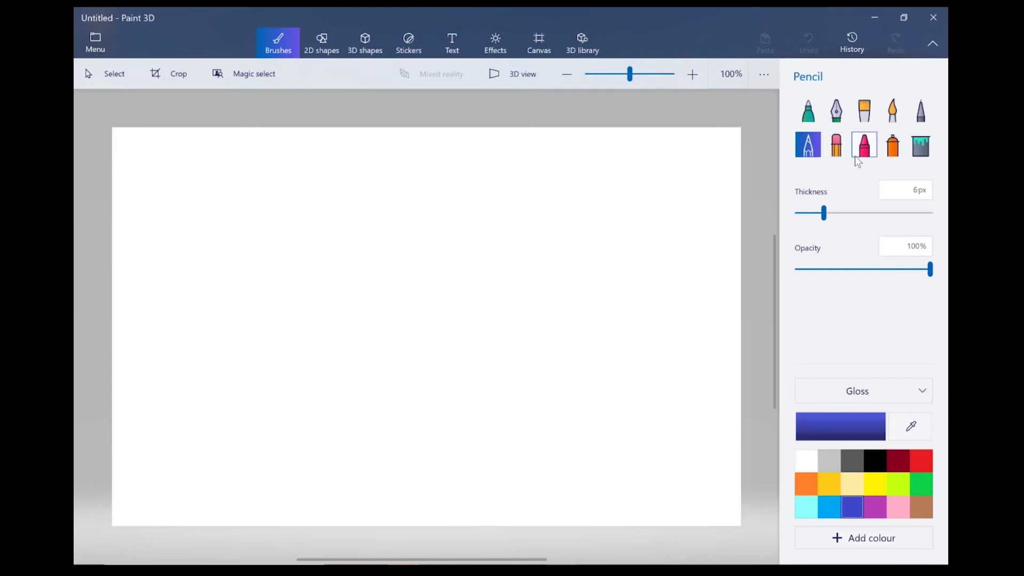
left_click(814, 118)
left_click_drag(523, 197, 286, 329)
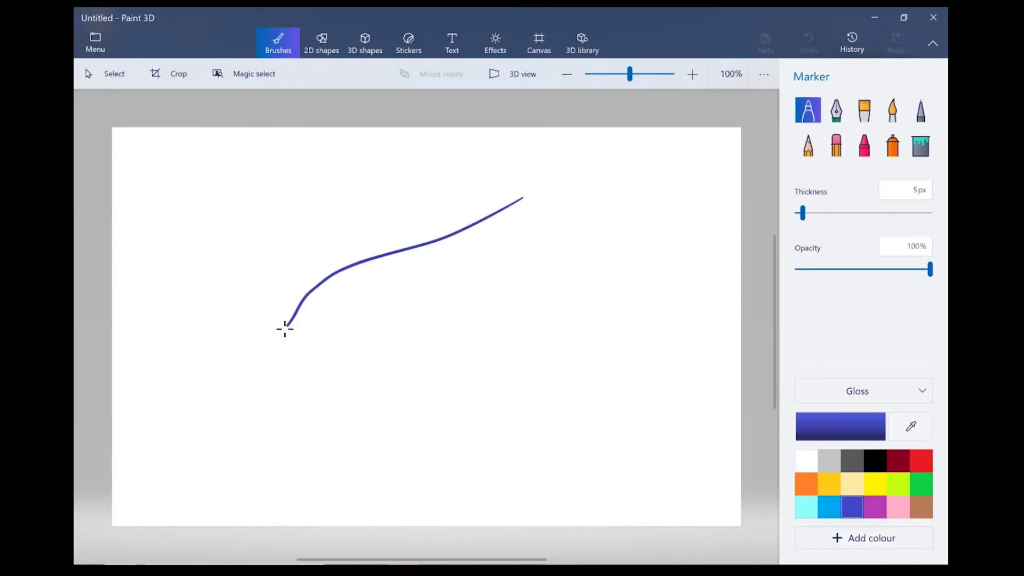
left_click_drag(421, 231, 457, 354)
Step: Paint several thick blue strokes over the lines with the 50 px Oil brush and fill the enclosed upper area with blue
left_click(838, 109)
left_click(867, 114)
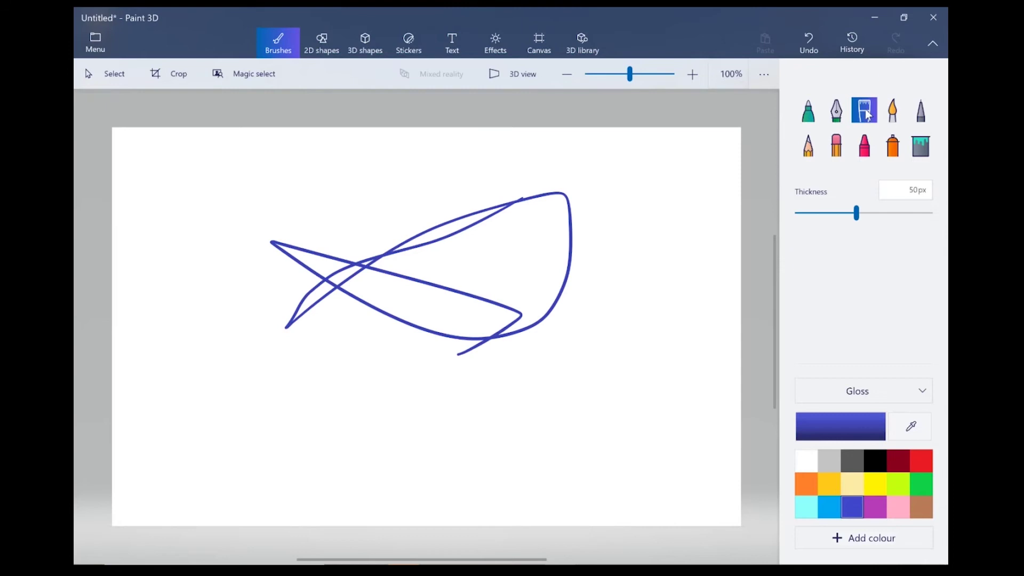
mouse_move(704, 197)
left_mouse_down()
mouse_move(618, 273)
mouse_move(484, 345)
left_mouse_up()
left_click_drag(622, 200, 472, 331)
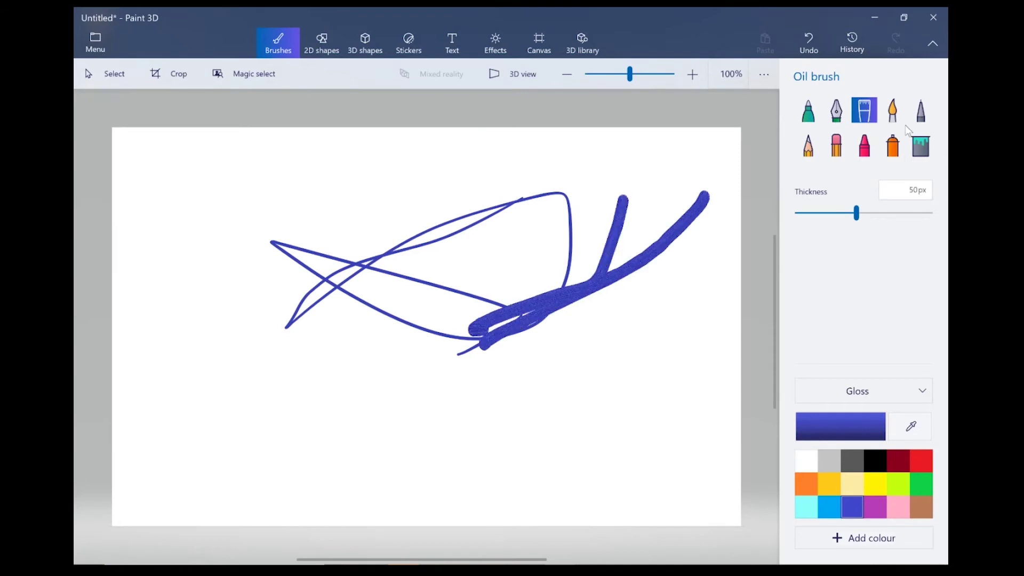
left_click_drag(352, 216, 437, 401)
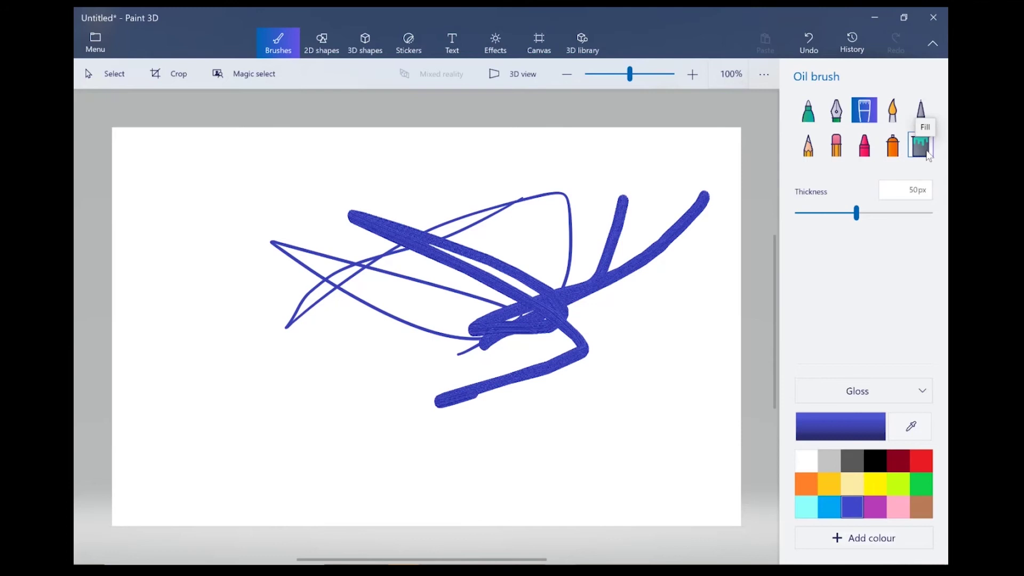
left_click(921, 145)
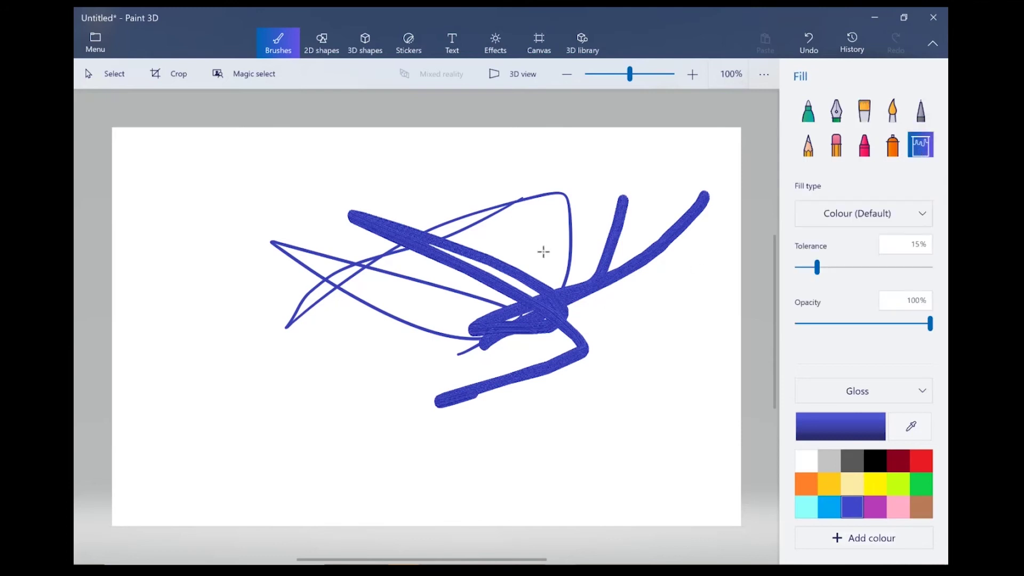
left_click(491, 214)
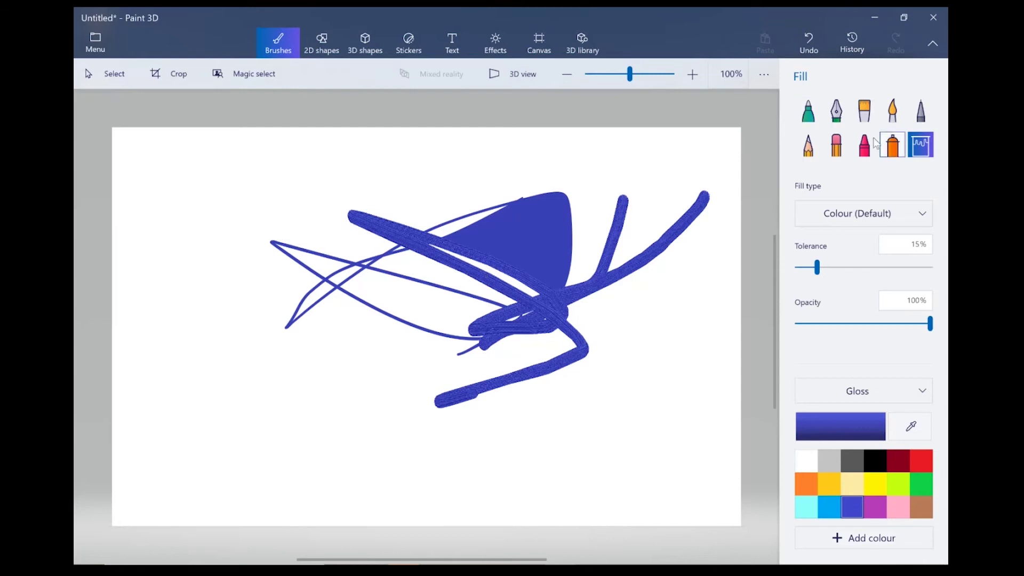
Step: Erase the drawing with the Eraser at 189 px thickness, and set the eraser's thickness to 107 px
left_click(836, 144)
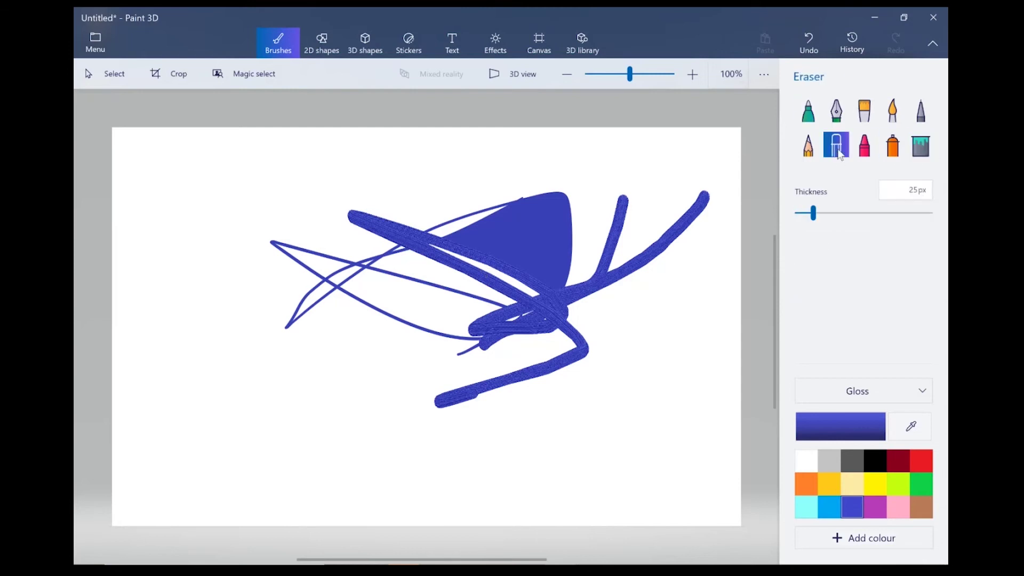
left_click_drag(812, 213, 923, 215)
mouse_move(460, 157)
left_mouse_down()
mouse_move(605, 201)
mouse_move(389, 240)
mouse_move(614, 245)
mouse_move(339, 331)
mouse_move(318, 268)
mouse_move(338, 302)
mouse_move(510, 240)
mouse_move(579, 305)
mouse_move(447, 400)
mouse_move(521, 354)
left_mouse_up()
left_click_drag(605, 259, 659, 325)
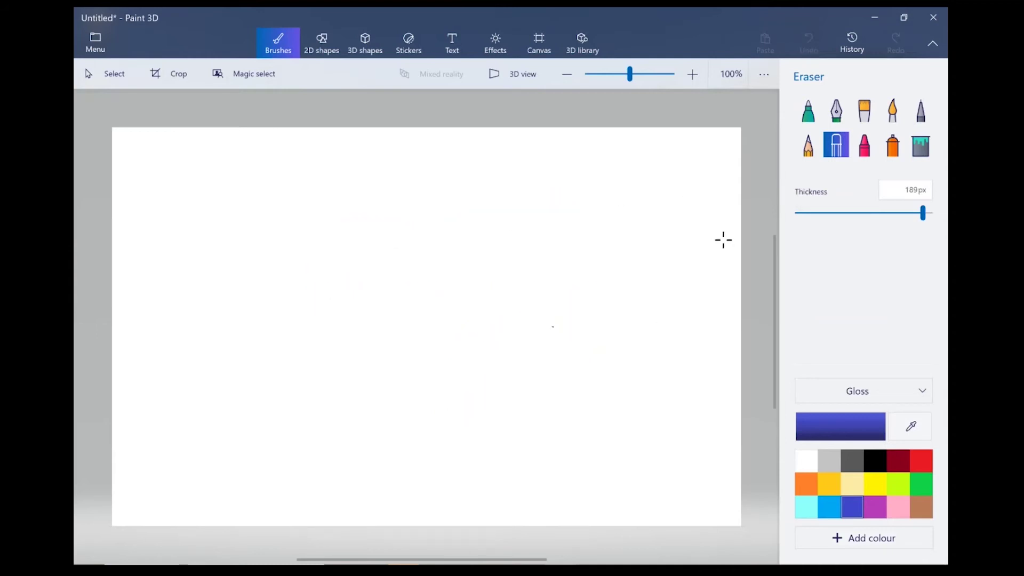
left_click_drag(922, 213, 868, 214)
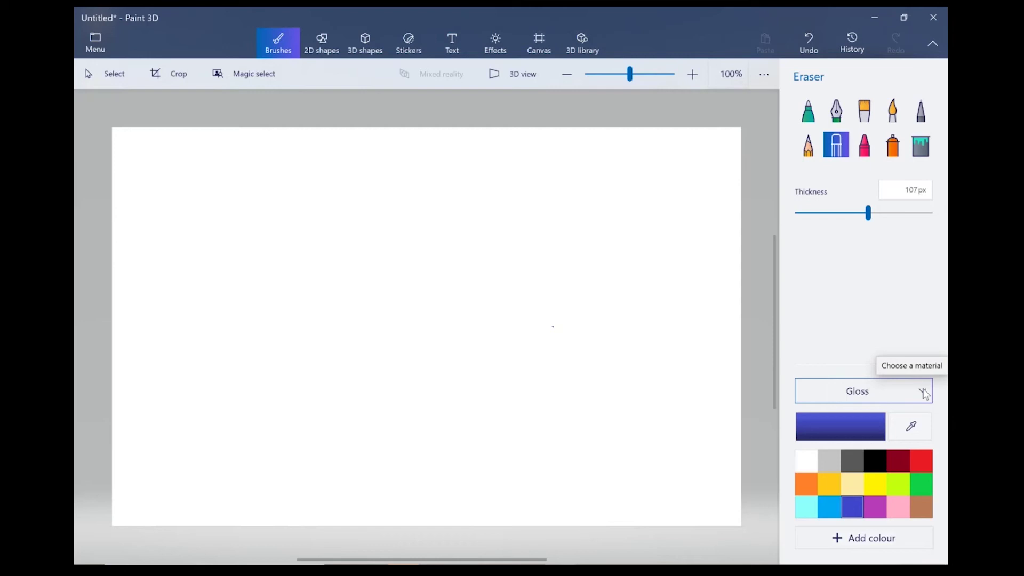
left_click(922, 392)
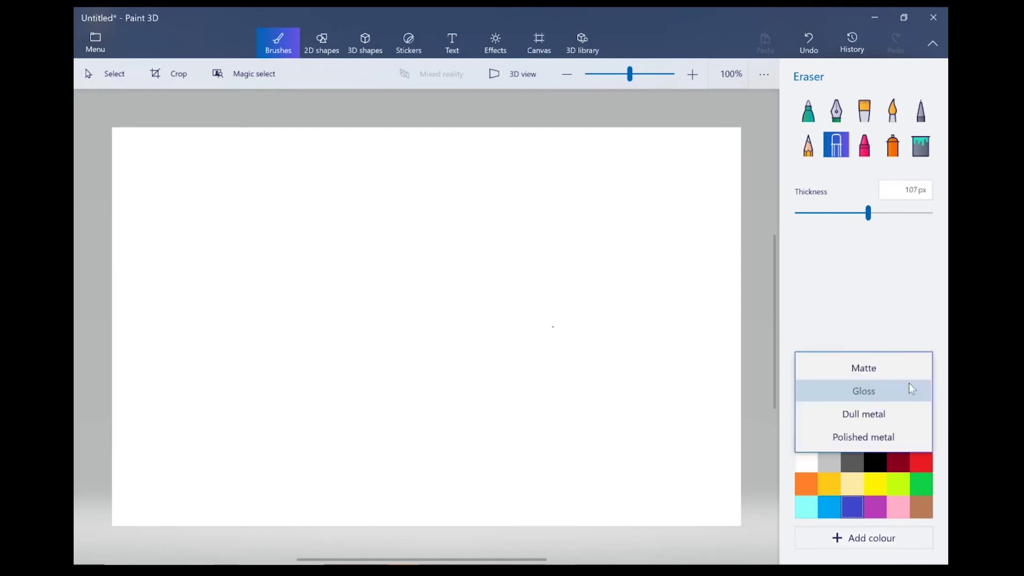
left_click(898, 346)
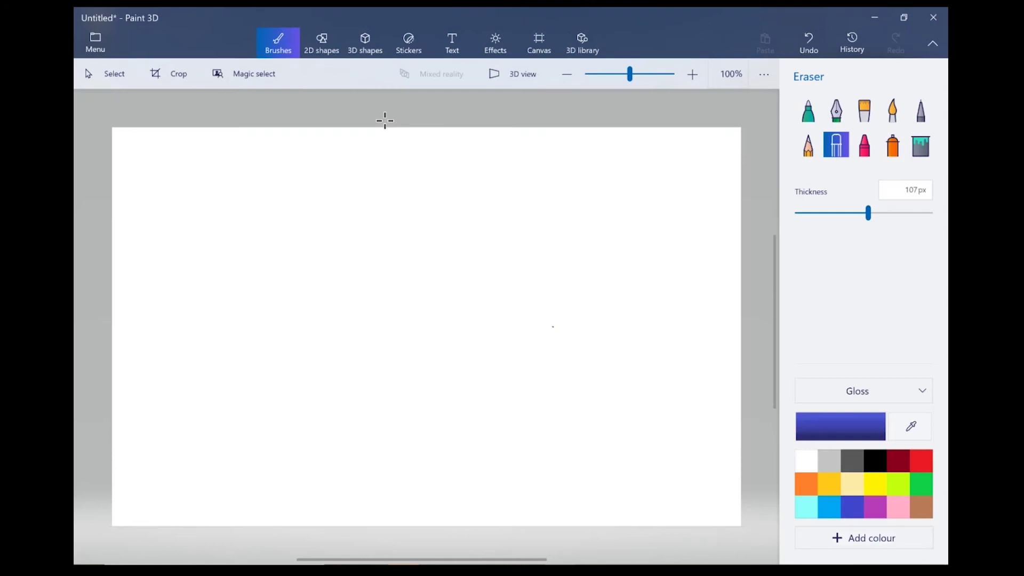
Step: Place a blue 3D dog model on the upper-left part of the canvas
left_click(372, 46)
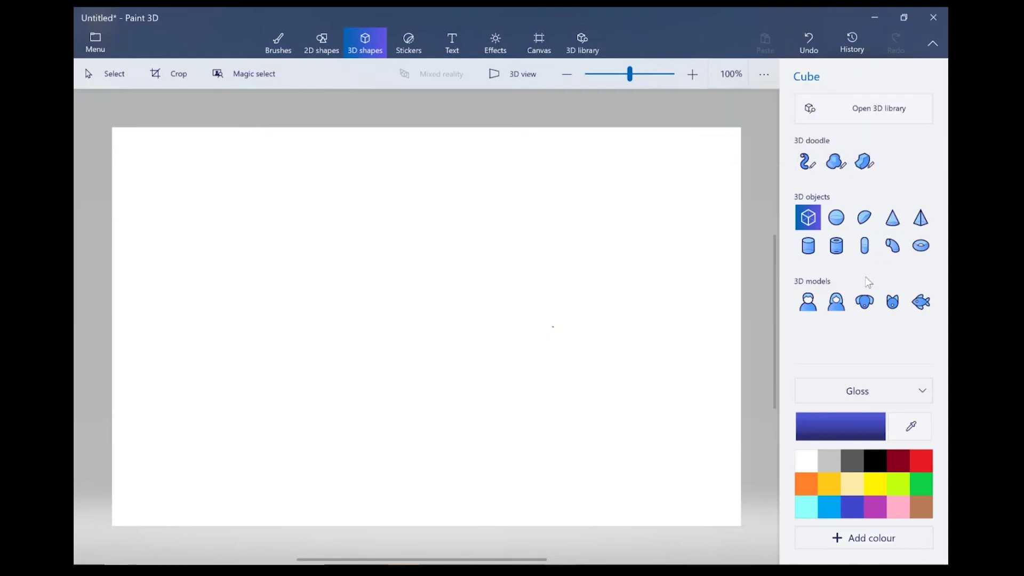
left_click(866, 310)
left_click(866, 310)
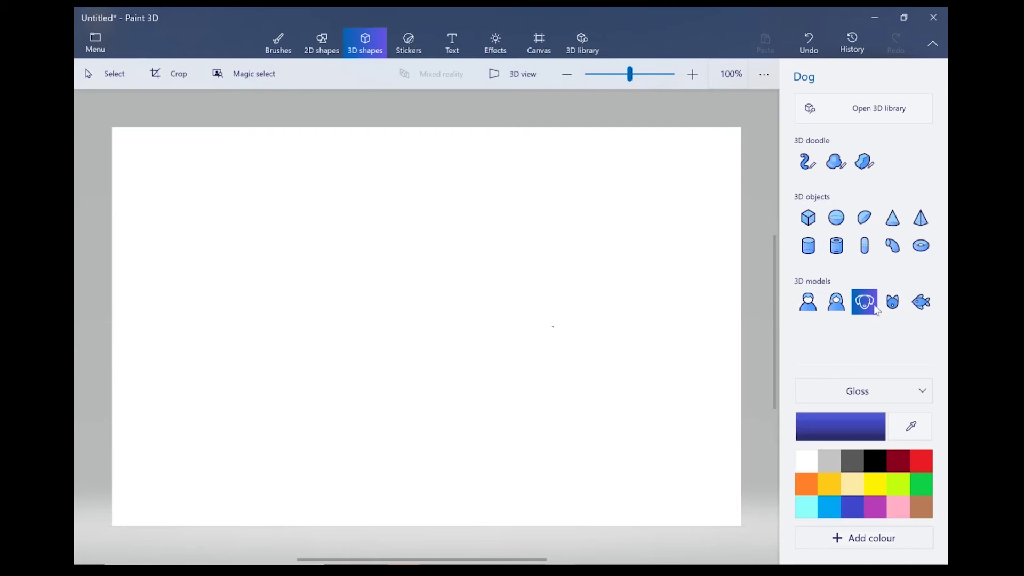
left_click(355, 263)
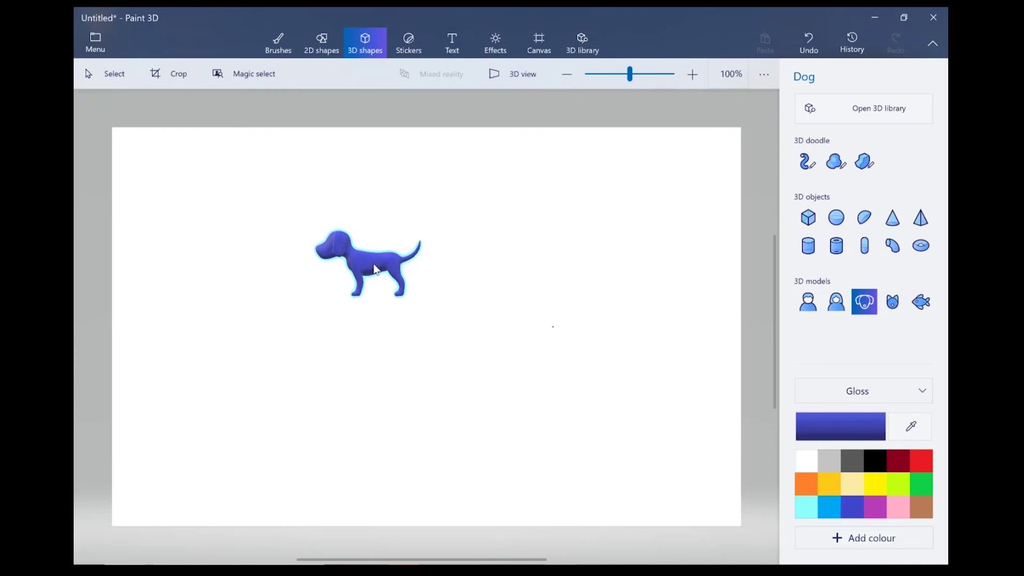
Step: Enlarge the dog model to roughly half the canvas width and centre it on the canvas
left_click(376, 270)
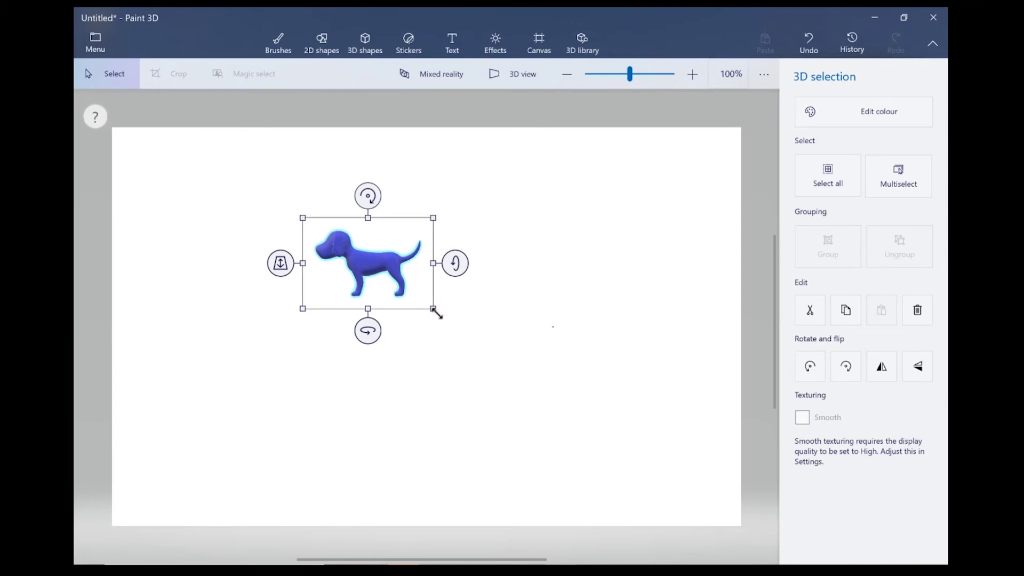
left_click_drag(432, 308, 614, 469)
left_click_drag(502, 315, 462, 319)
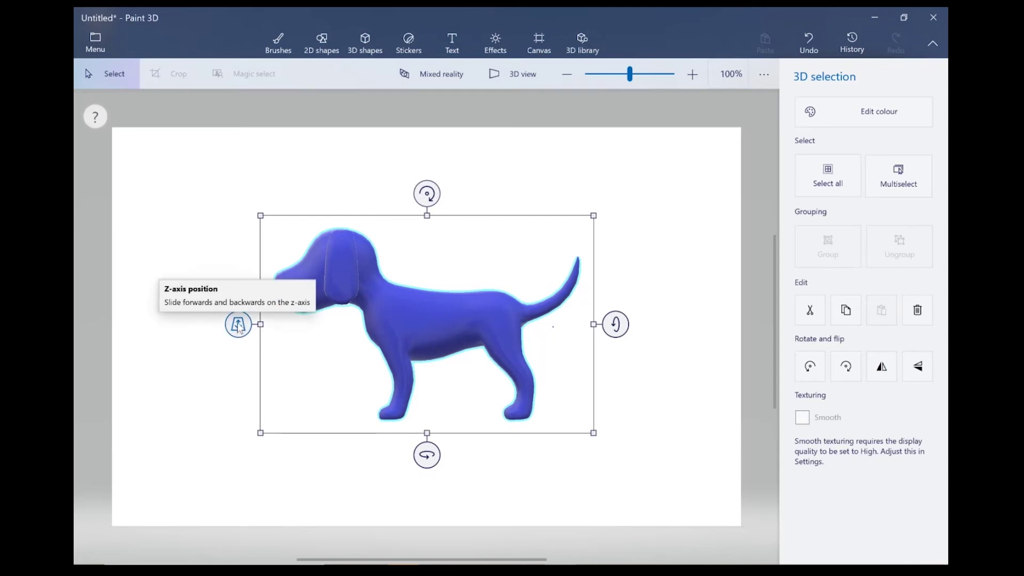
Step: Slide the dog model slightly forward on the z-axis and tilt and turn it slightly so its far legs show
left_click_drag(238, 327, 251, 436)
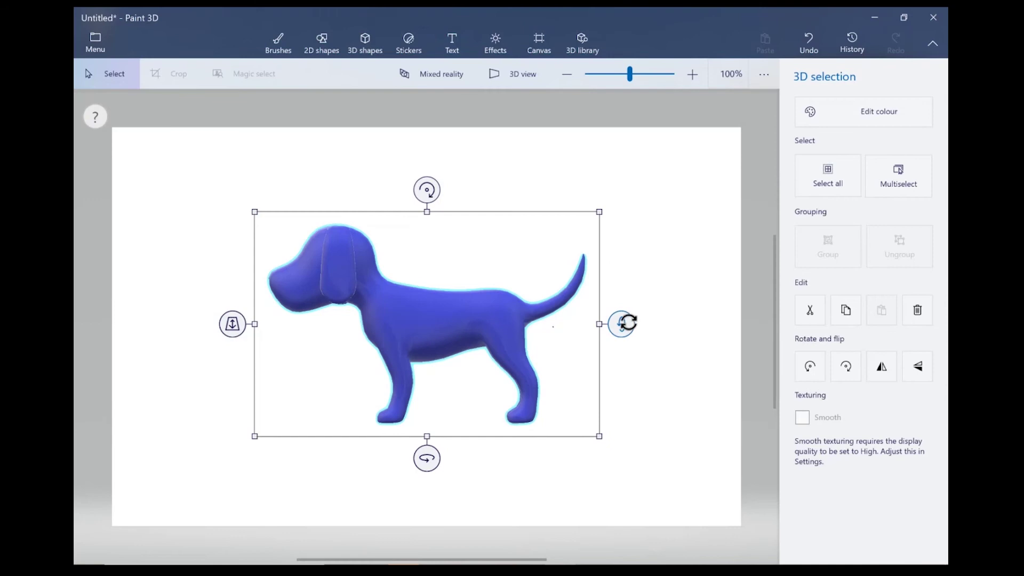
left_click_drag(618, 319, 608, 339)
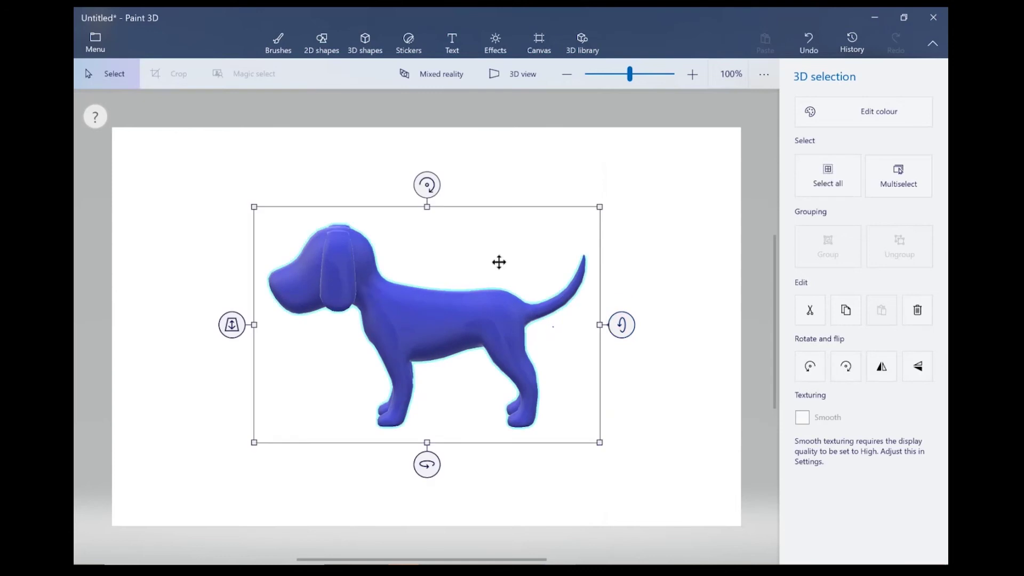
left_click_drag(426, 183, 446, 210)
left_click_drag(425, 462, 448, 421)
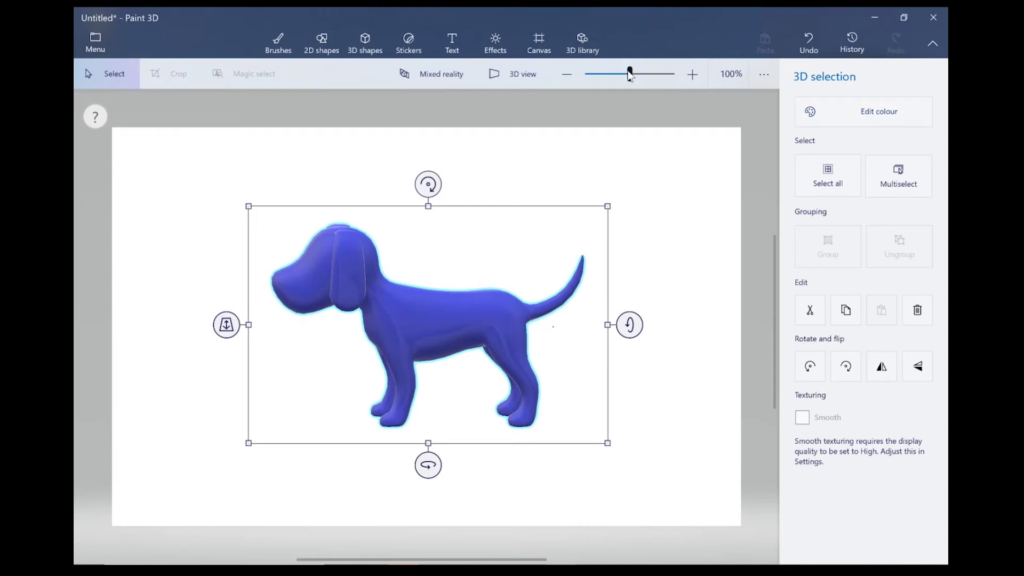
Step: Change the dog model's colour to white with the Gloss material and deselect it
left_click(889, 113)
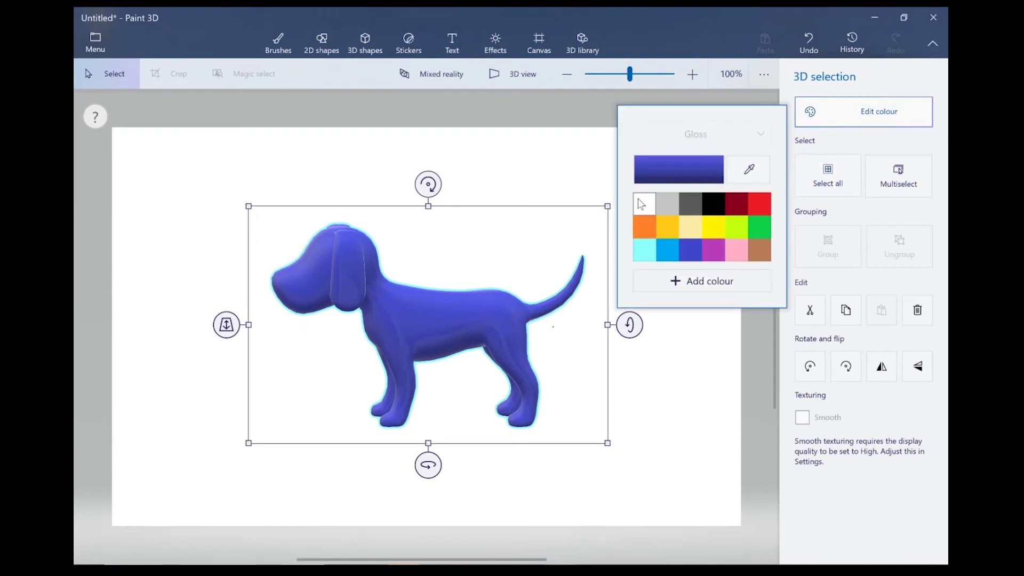
left_click(685, 255)
left_click(640, 207)
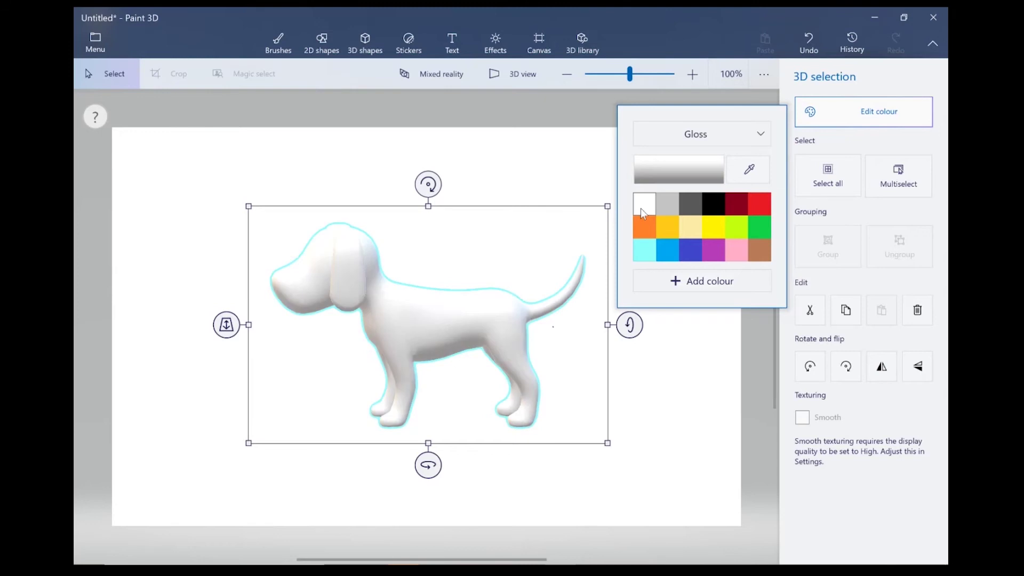
left_click(567, 183)
left_click(622, 242)
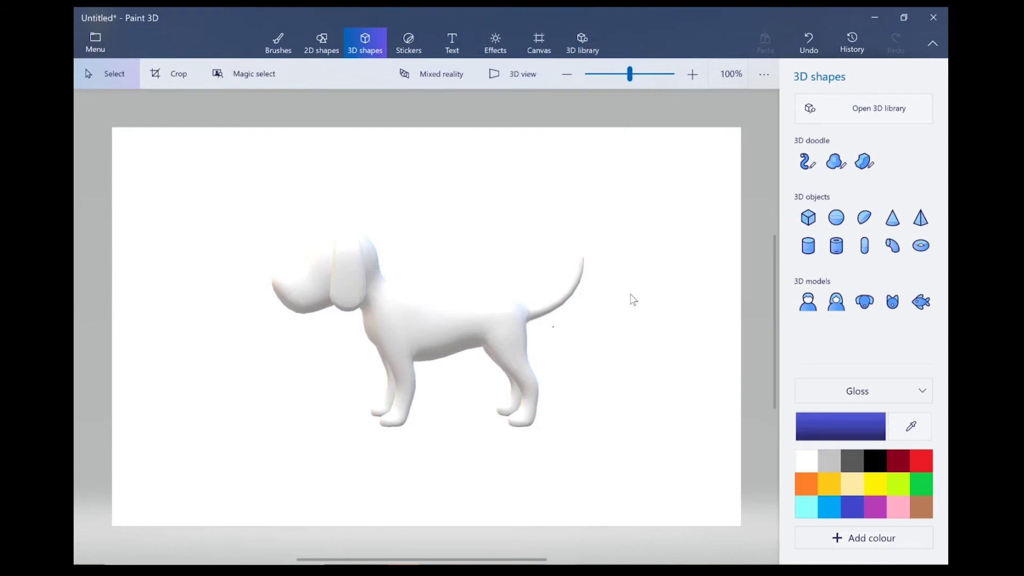
Step: Draw black patches on the dog's neck, back and hindquarters with the 5 px Marker, and fill the back patch with black
left_click(278, 46)
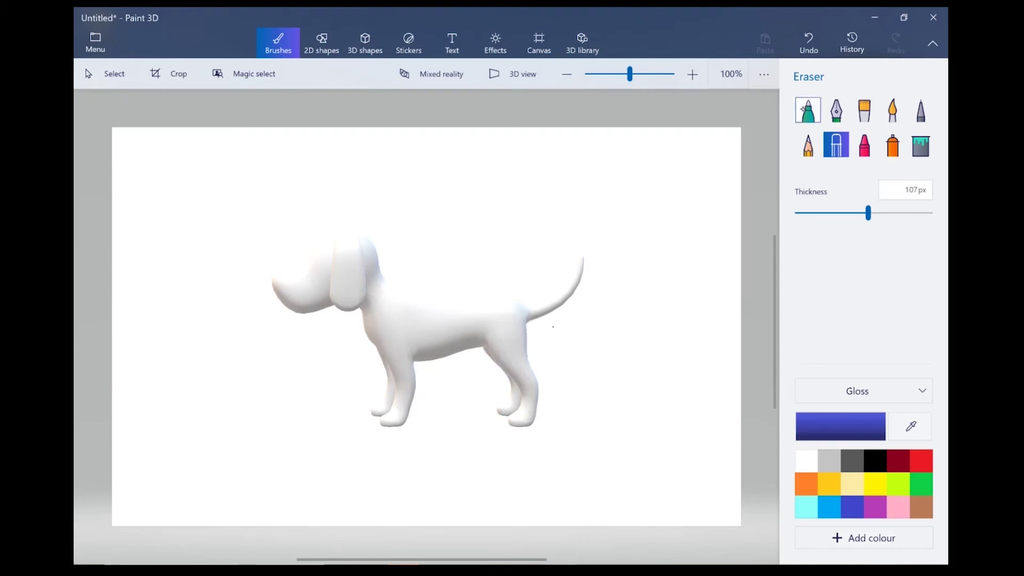
left_click(805, 109)
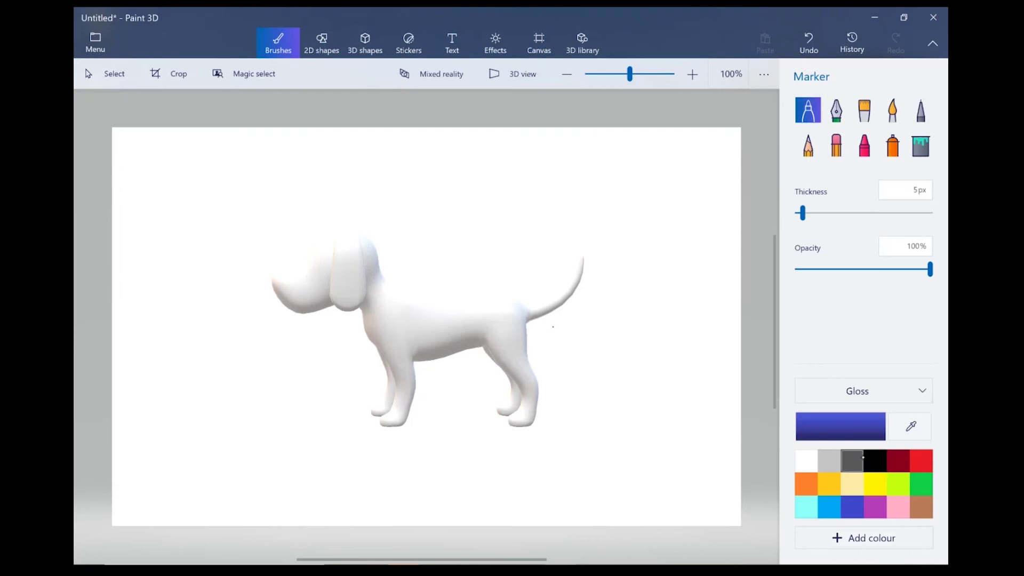
left_click(876, 464)
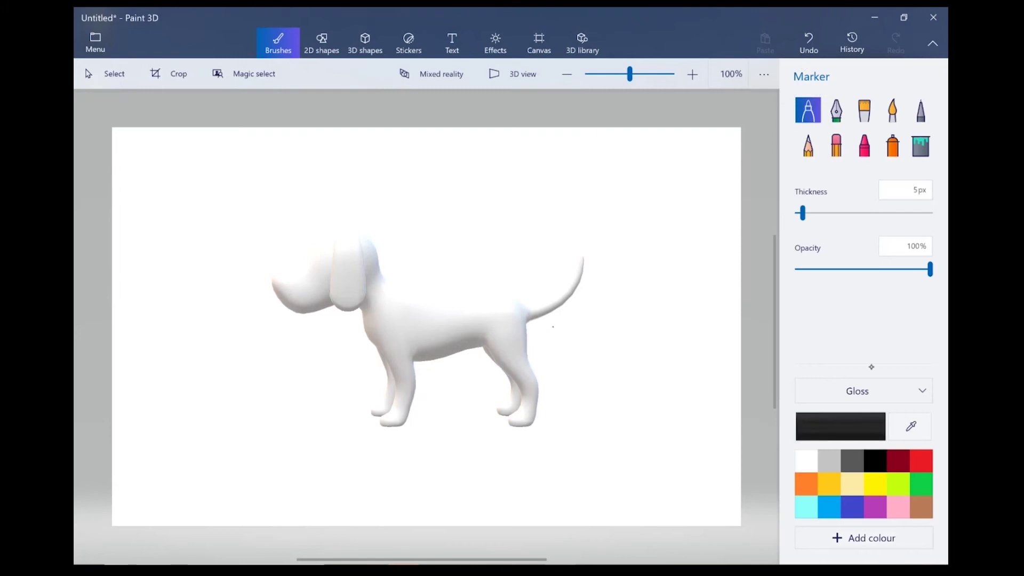
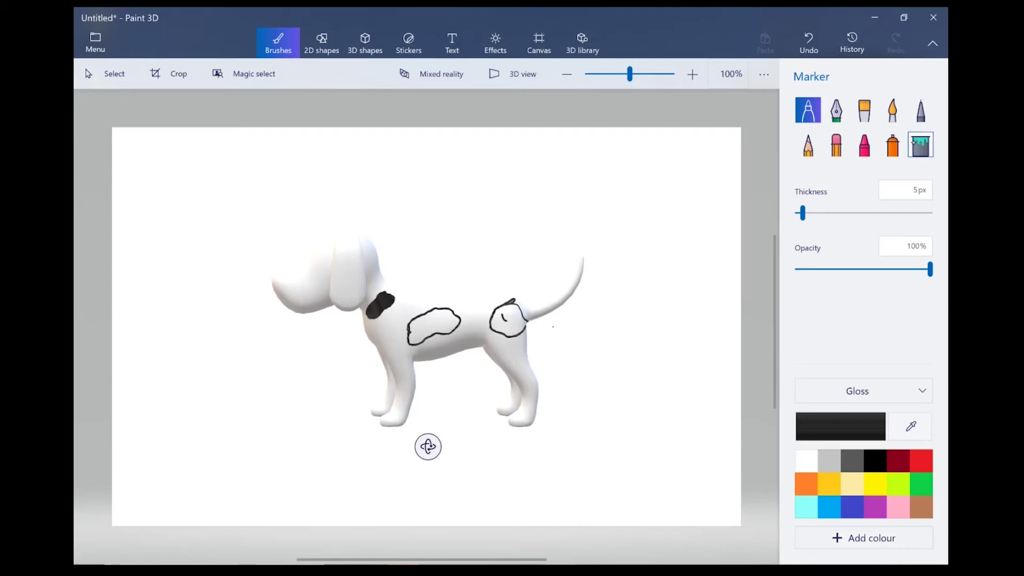
left_click(920, 146)
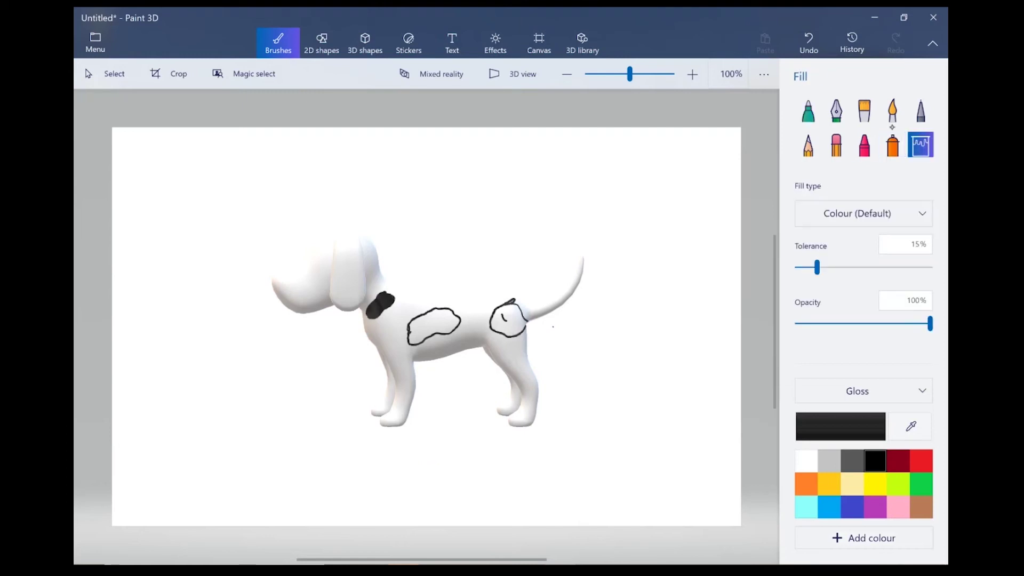
left_click(443, 322)
Step: Try black fills around the outlined patch near the dog's tail and undo each one
left_click(463, 285)
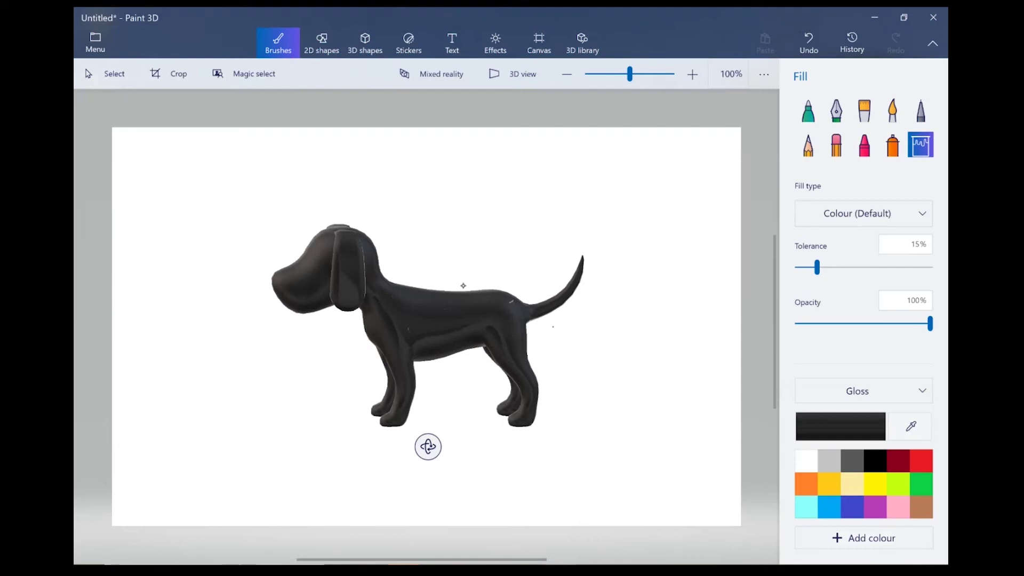
left_click(809, 48)
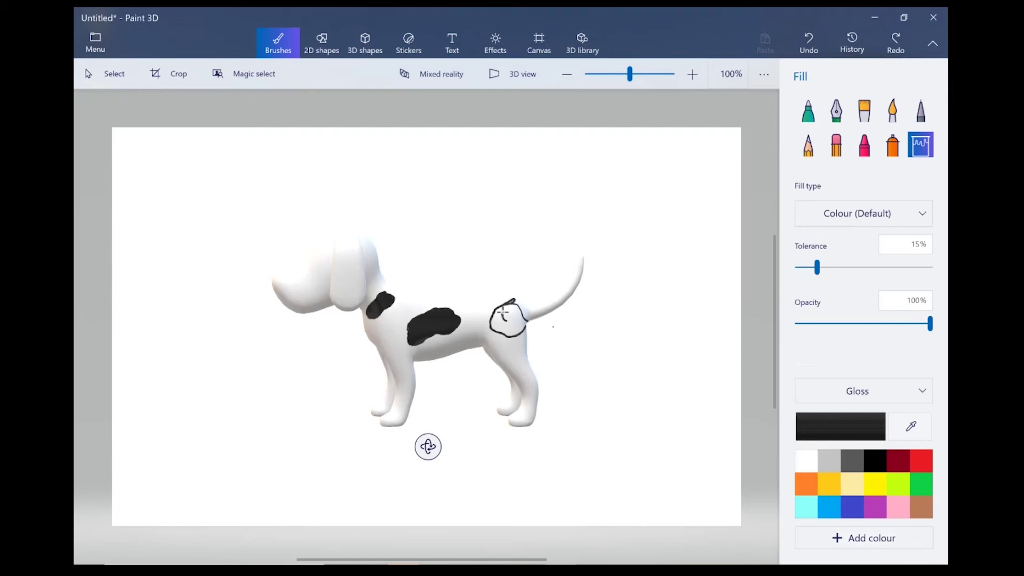
left_click(488, 340)
left_click(808, 42)
left_click(479, 298)
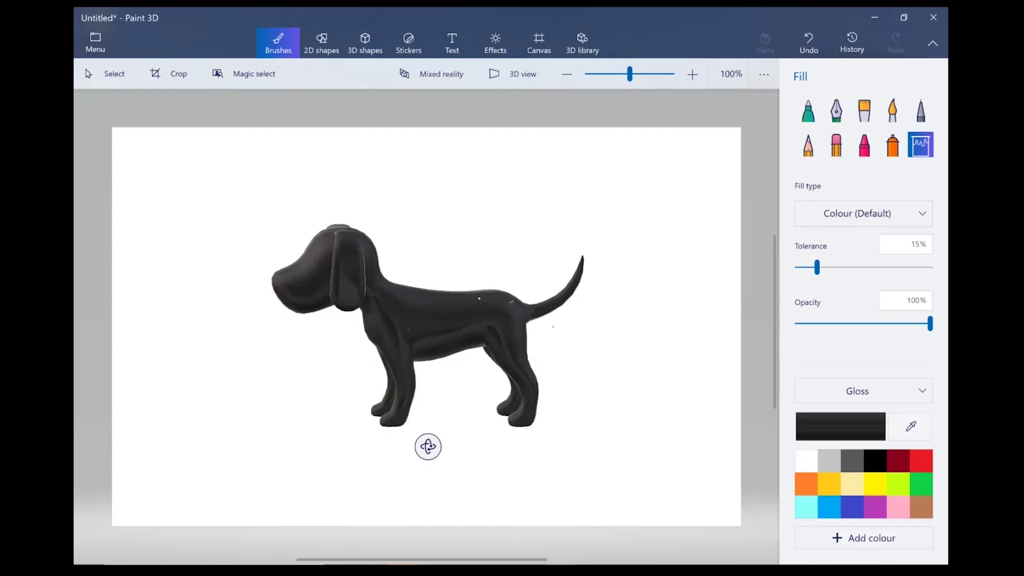
left_click(808, 41)
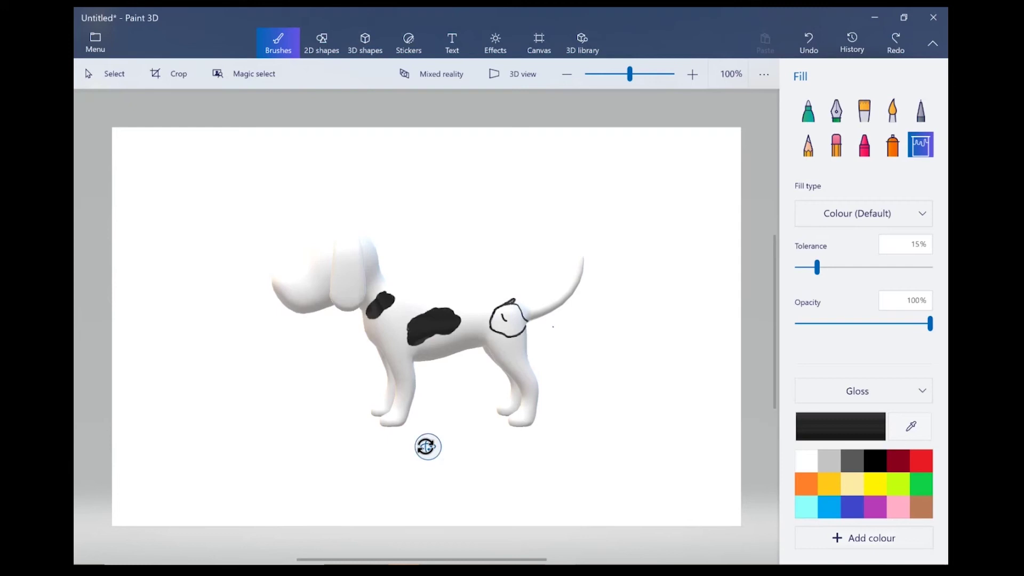
Step: Turn the dog slightly and erase the unfilled outline near its tail, with the Eraser thickness at 97 px
left_click_drag(427, 447, 404, 454)
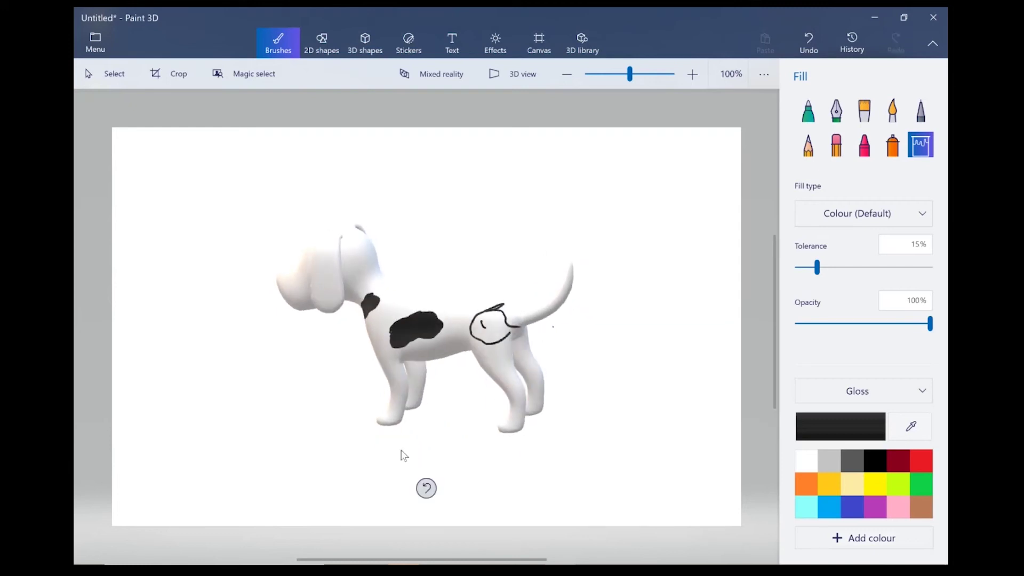
left_click(838, 154)
mouse_move(532, 319)
left_mouse_down()
mouse_move(500, 324)
mouse_move(513, 327)
mouse_move(511, 303)
mouse_move(474, 317)
mouse_move(496, 345)
left_mouse_up()
mouse_move(868, 213)
left_mouse_down()
mouse_move(870, 223)
mouse_move(860, 214)
left_mouse_up()
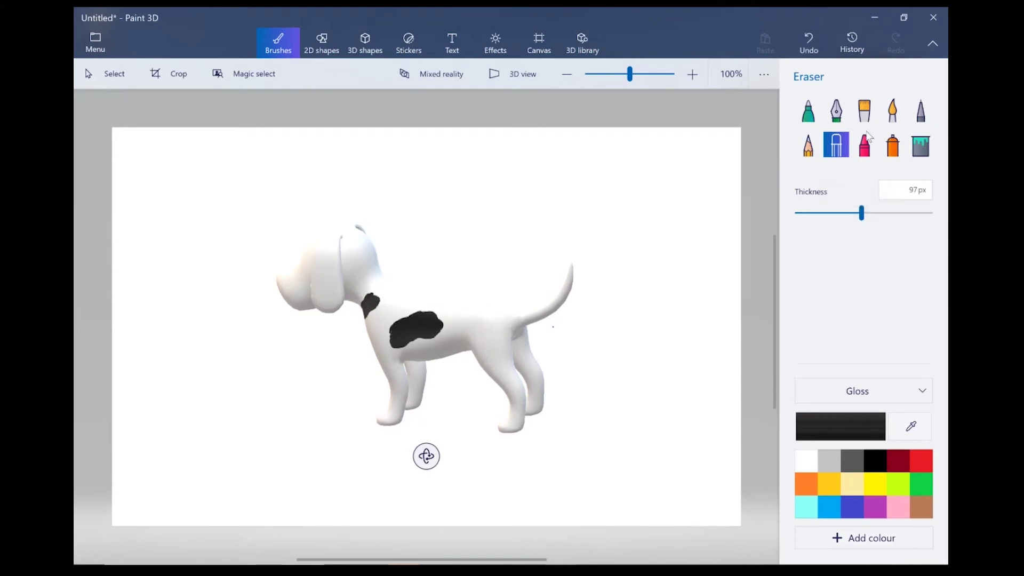
Step: Outline a new closed round patch on the dog's hindquarters with the black 5 px Marker and fill it with black
left_click(807, 111)
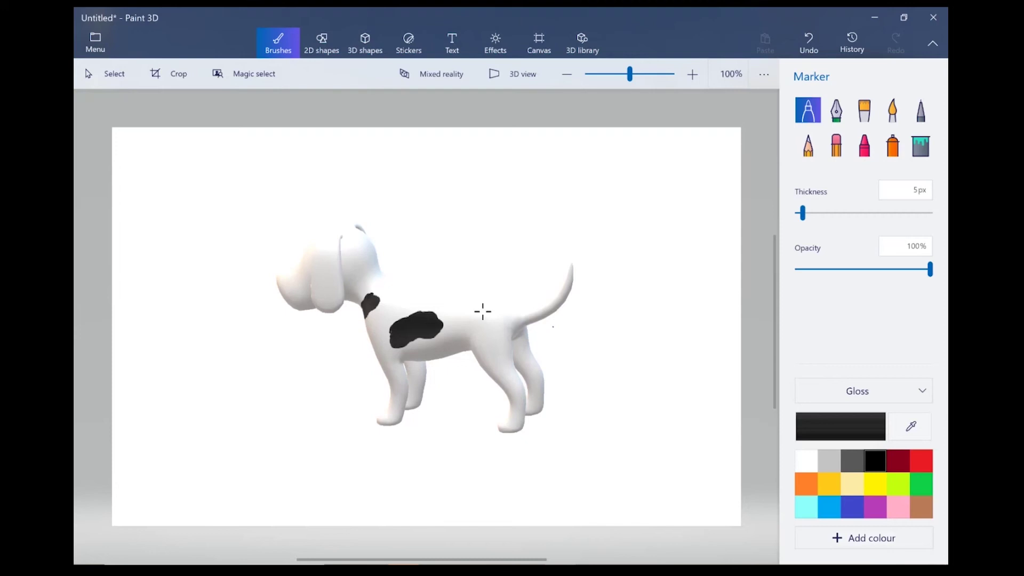
mouse_move(491, 307)
left_mouse_down()
mouse_move(469, 343)
mouse_move(506, 329)
mouse_move(482, 311)
left_mouse_up()
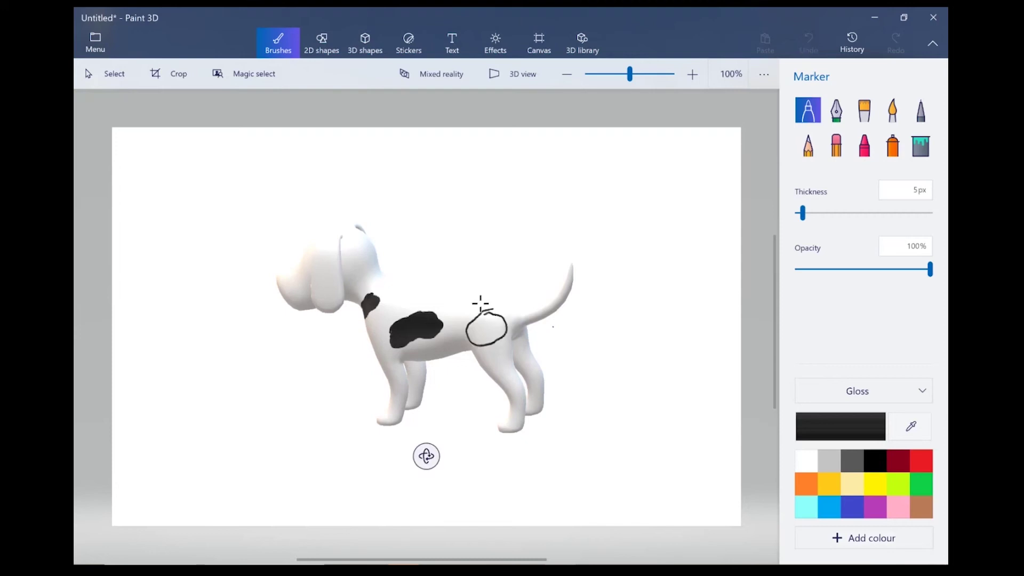
left_click(920, 145)
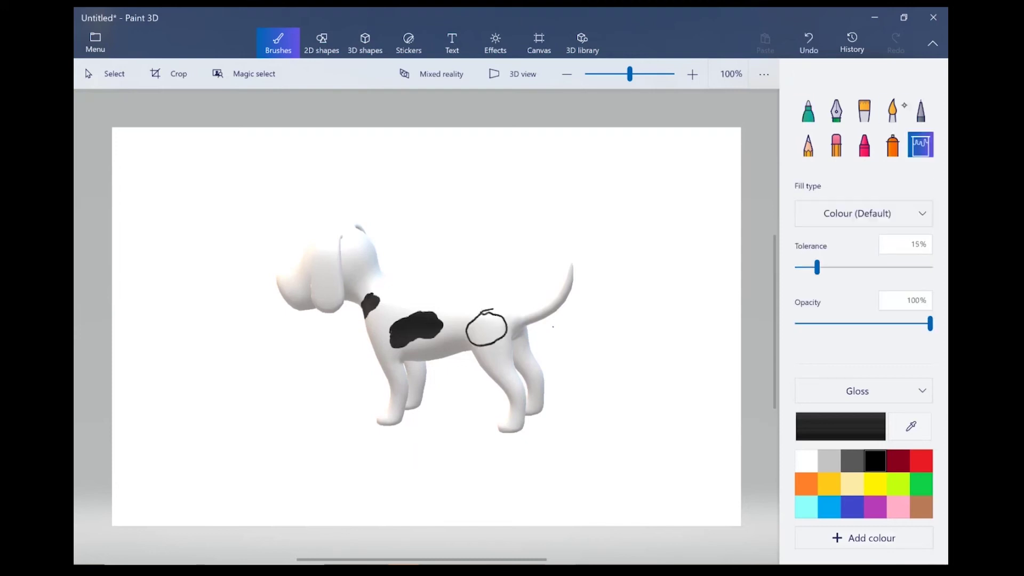
left_click(481, 328)
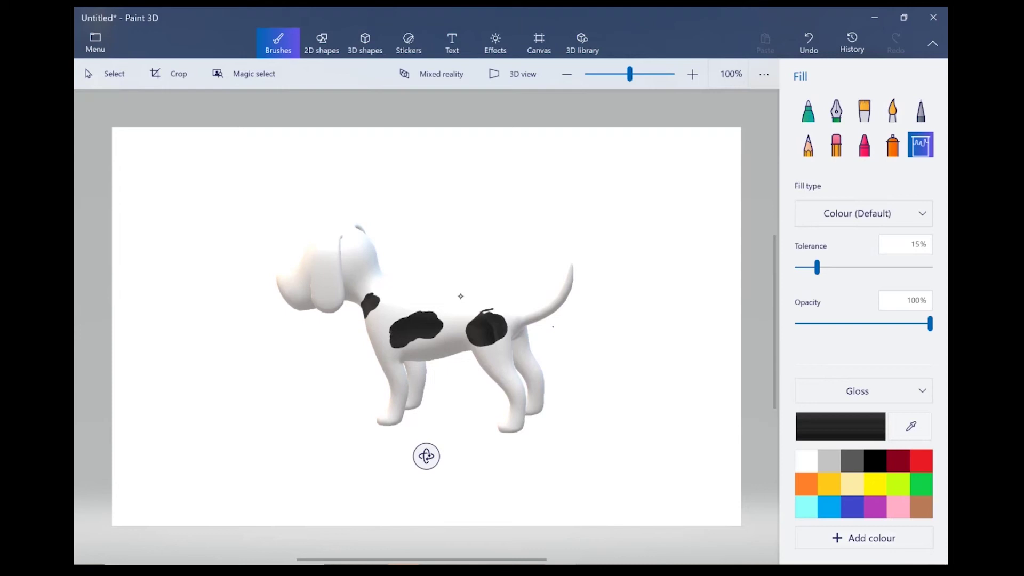
Step: Outline brown patches with the 5 px Marker between the two black body patches, on the near front leg and on the near hind leg
left_click(917, 498)
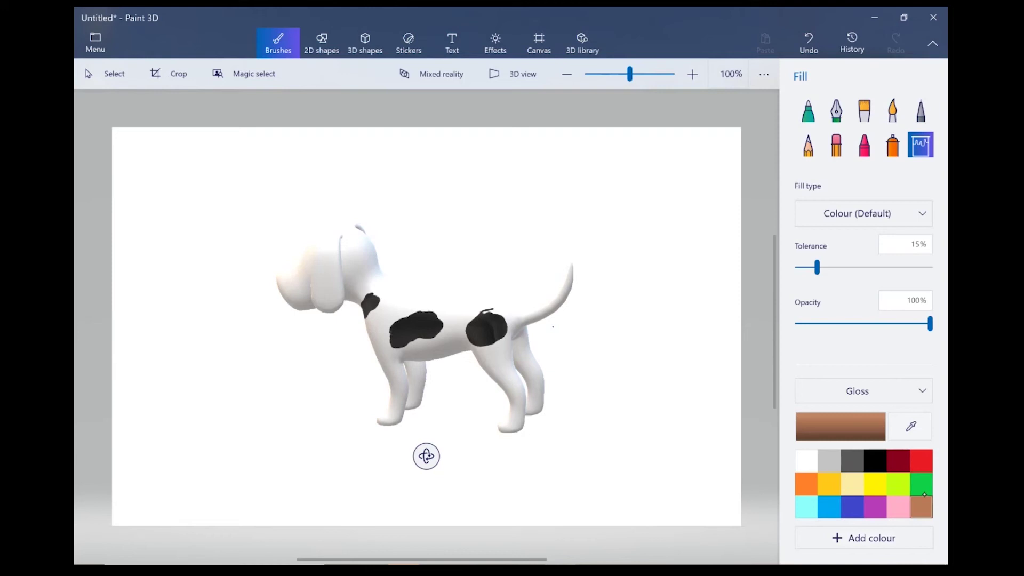
left_click(807, 111)
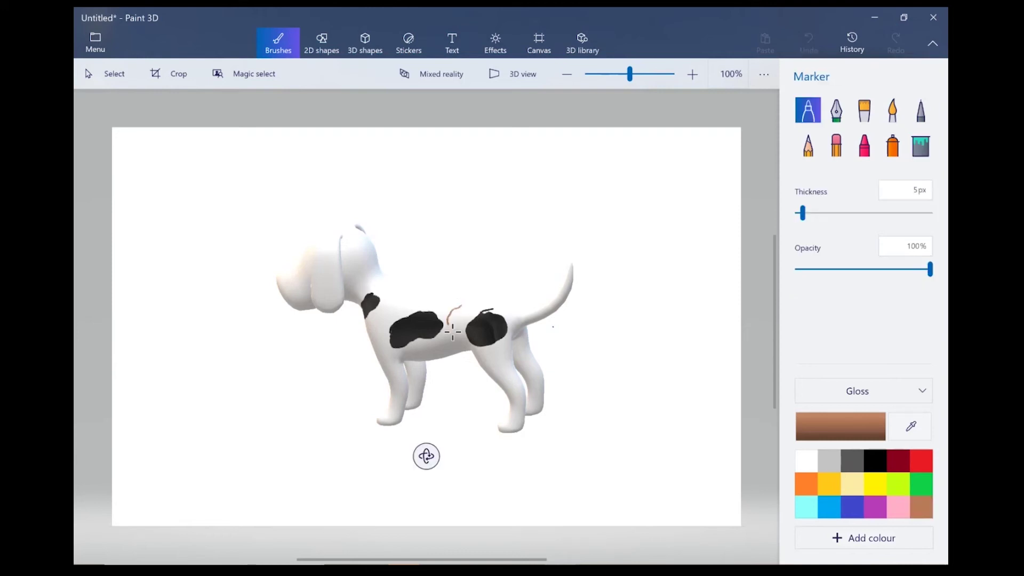
left_click_drag(458, 306, 454, 308)
mouse_move(393, 350)
left_mouse_down()
mouse_move(391, 379)
mouse_move(396, 350)
left_mouse_up()
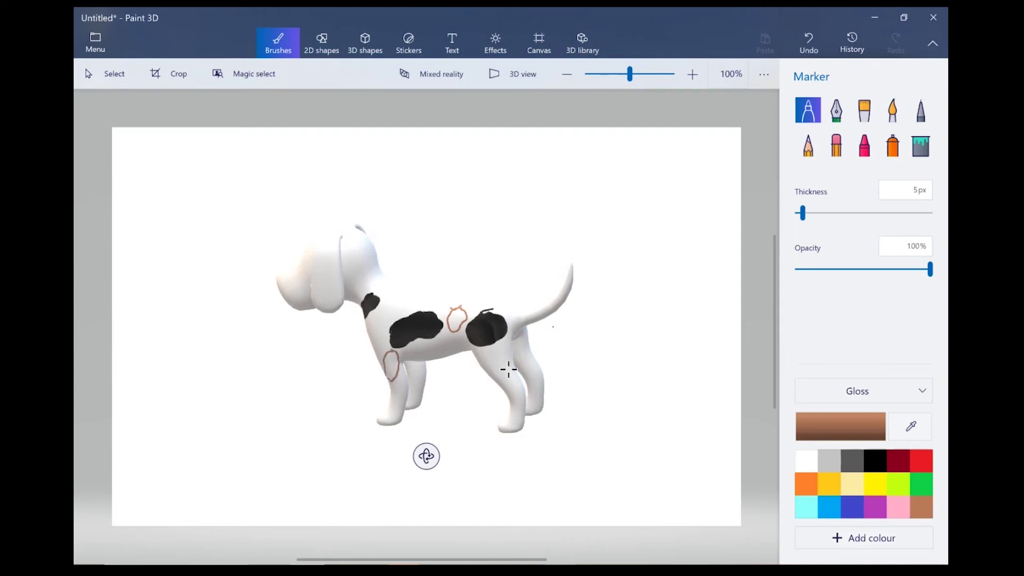
mouse_move(507, 369)
left_mouse_down()
mouse_move(501, 376)
mouse_move(515, 383)
mouse_move(508, 362)
left_mouse_up()
Step: Erase the brown outline on the hind leg and redraw it as a smaller closed shape with the Marker
left_click(835, 144)
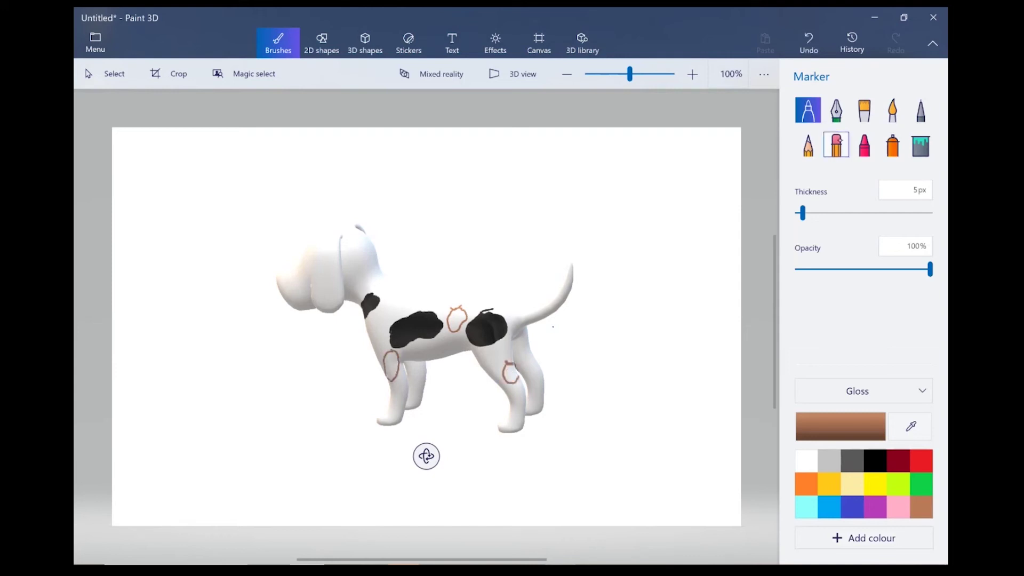
left_click(509, 373)
left_click(808, 111)
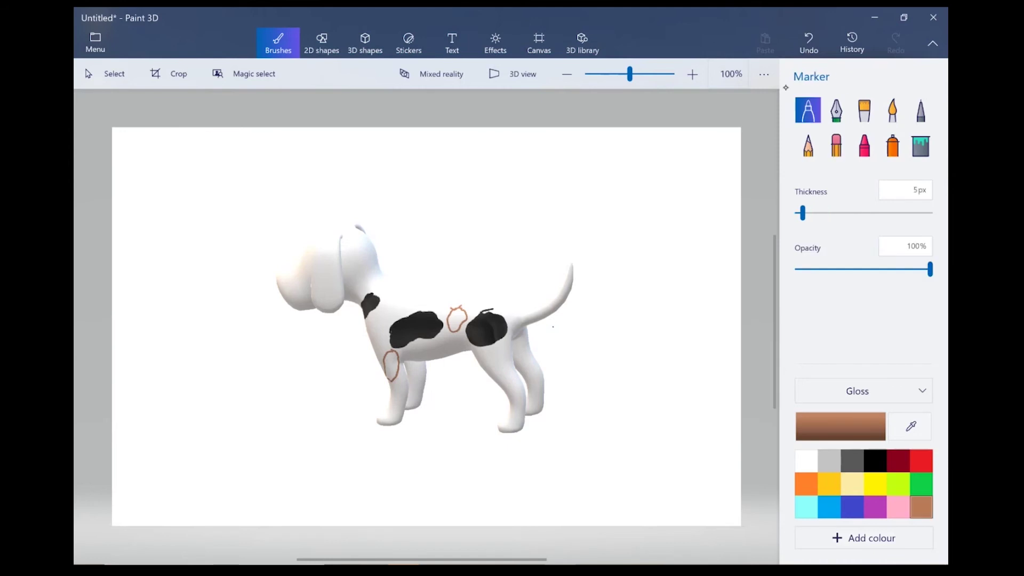
left_click_drag(509, 373, 507, 380)
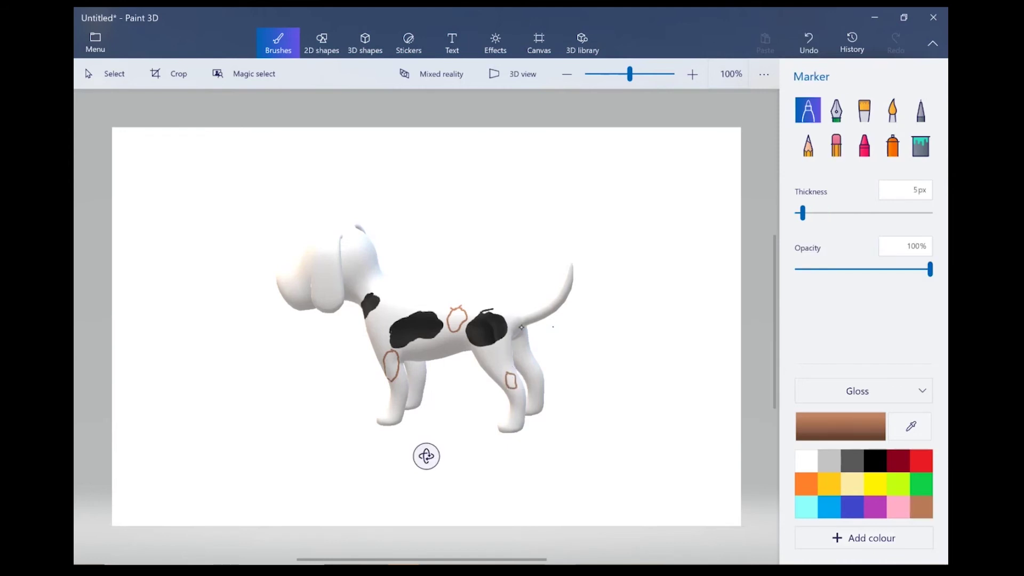
Step: Fill the outlined patches on the hind leg and the back with brown
left_click(920, 145)
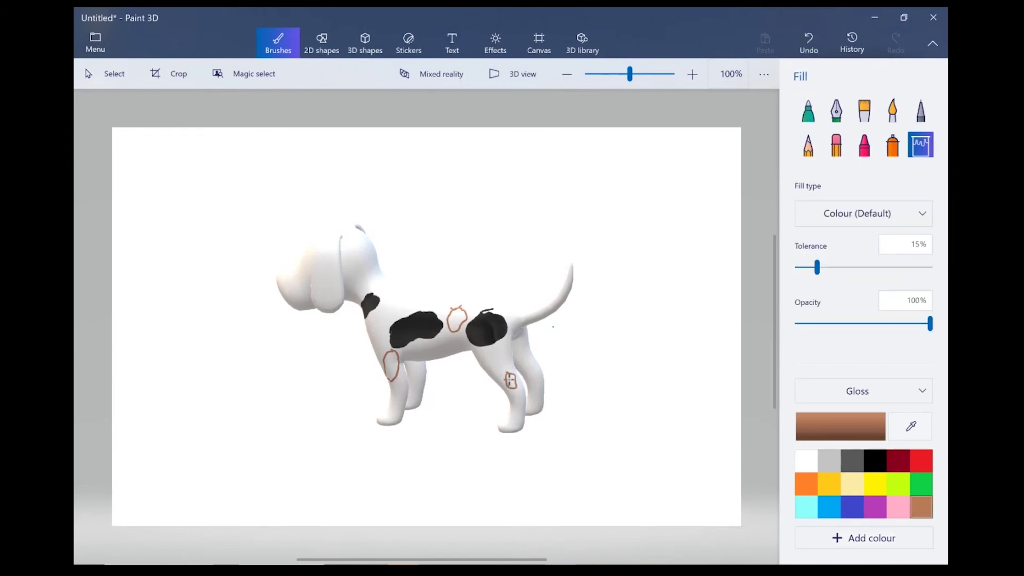
left_click(511, 380)
left_click(459, 322)
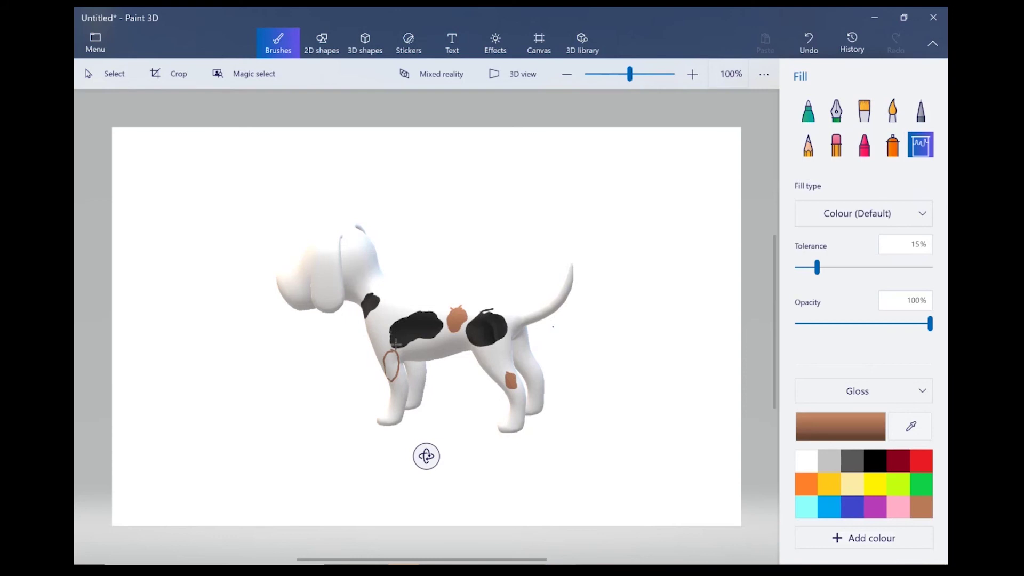
Step: Try brown fills around the outlined patch on the dog's front leg and undo each one
left_click(374, 377)
left_click(808, 42)
left_click(392, 368)
left_click(800, 35)
Step: Turn the dog towards the front, close the gap in the front leg's brown outline with the Marker and fill it with brown
mouse_move(420, 456)
left_mouse_down()
mouse_move(447, 453)
mouse_move(423, 453)
left_mouse_up()
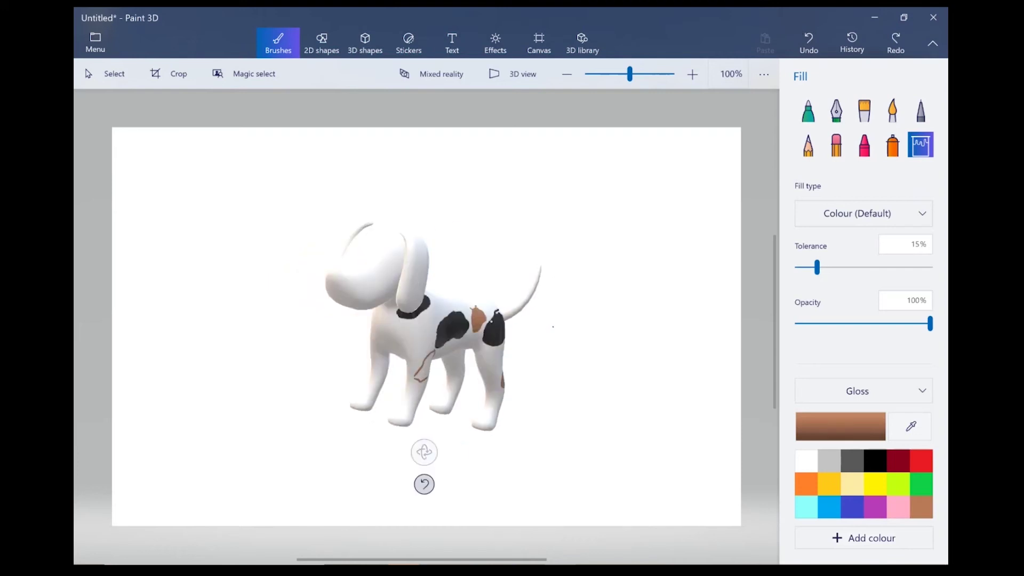
left_click(808, 110)
key("ctrl+z")
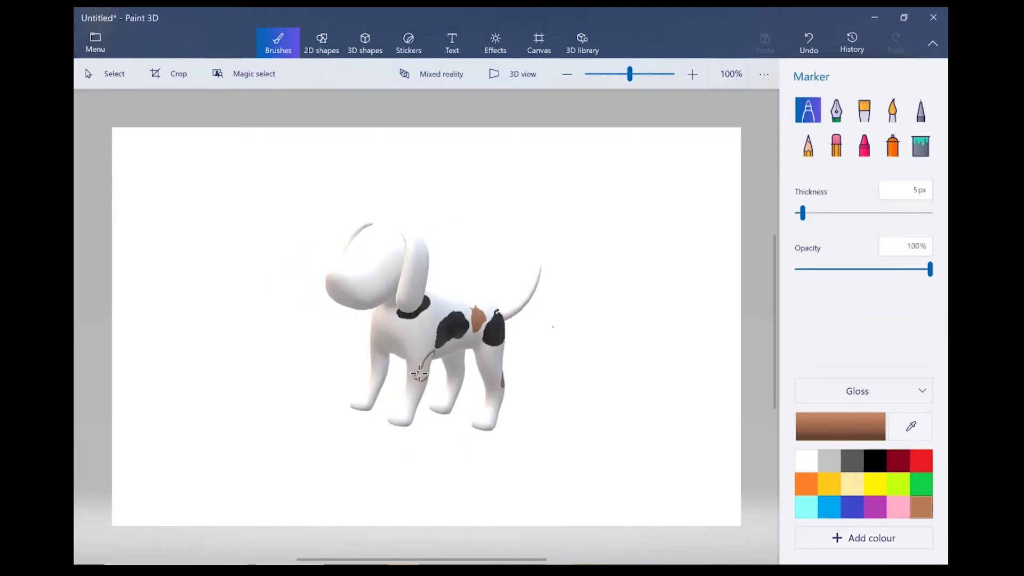
left_click_drag(419, 377, 424, 371)
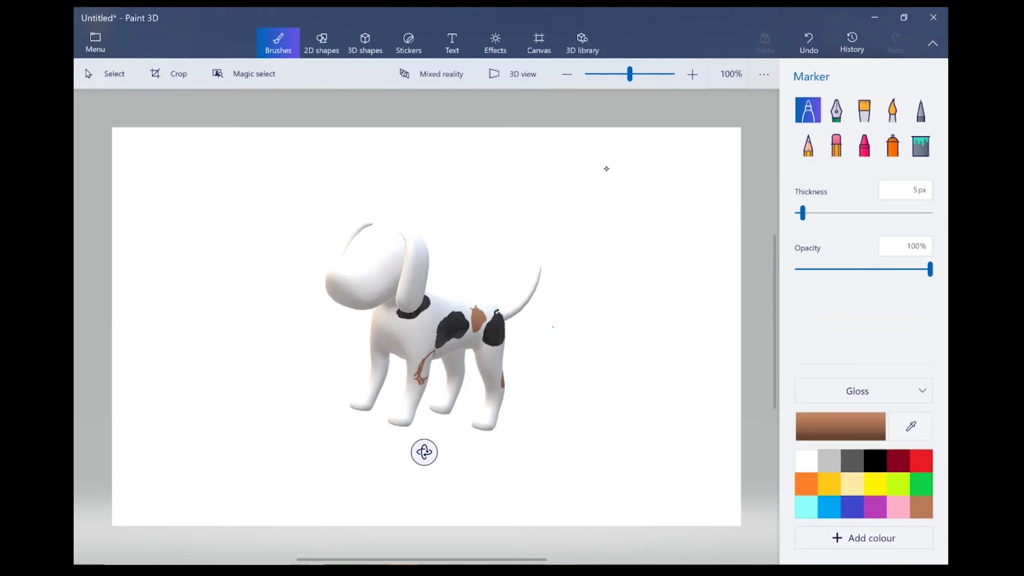
left_click(920, 144)
left_click(424, 371)
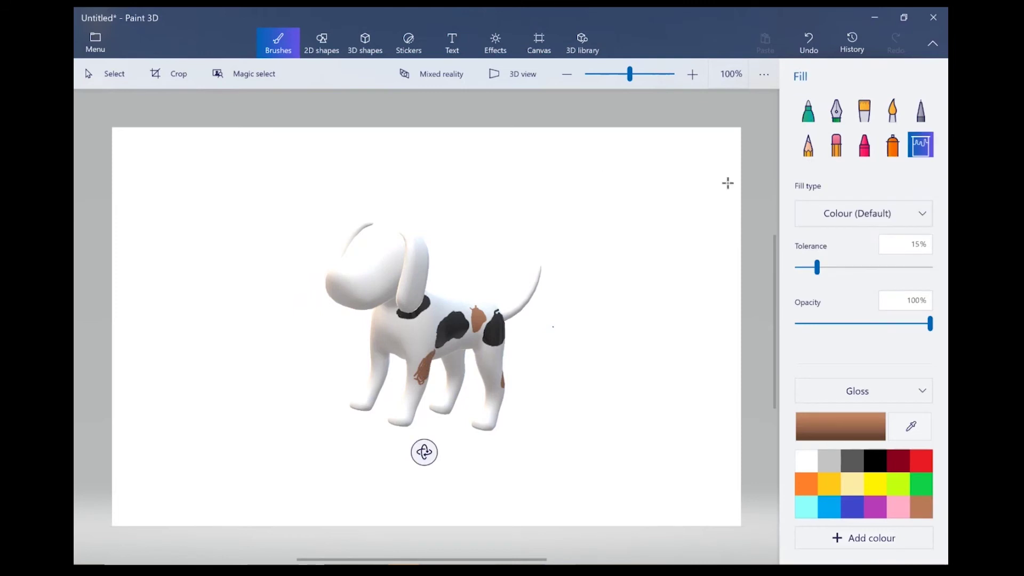
Step: Turn the dog to its unpainted side and outline three black Marker patches on its shoulder, back and hindquarters
left_click_drag(422, 452, 222, 495)
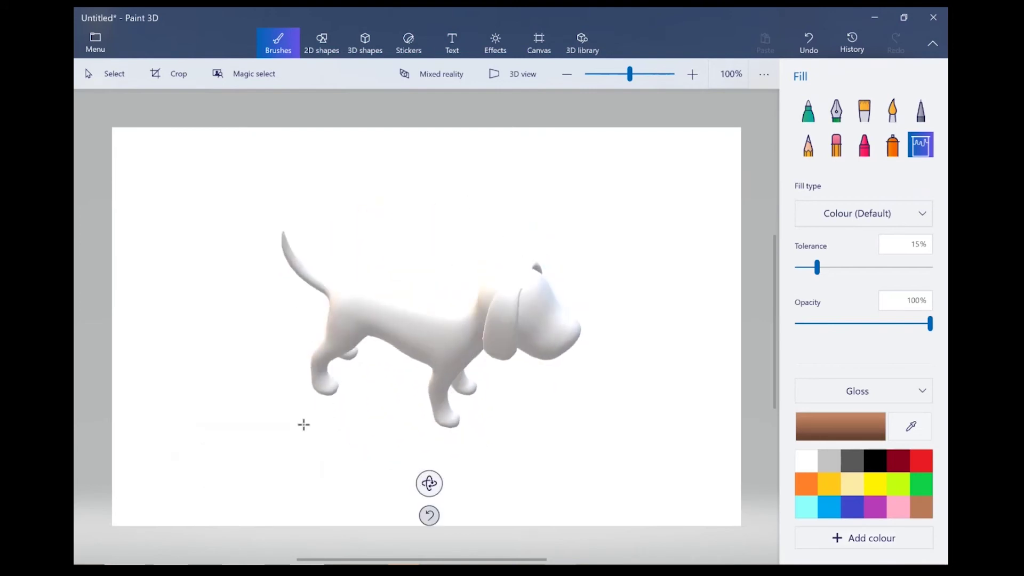
left_click(808, 110)
left_click(875, 460)
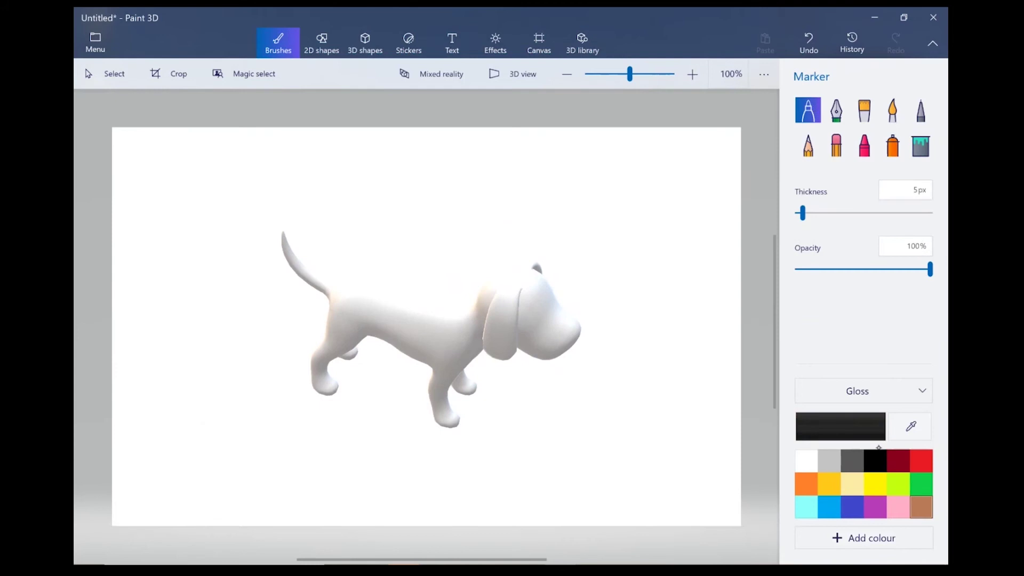
mouse_move(422, 305)
left_mouse_down()
mouse_move(455, 313)
mouse_move(424, 308)
left_mouse_up()
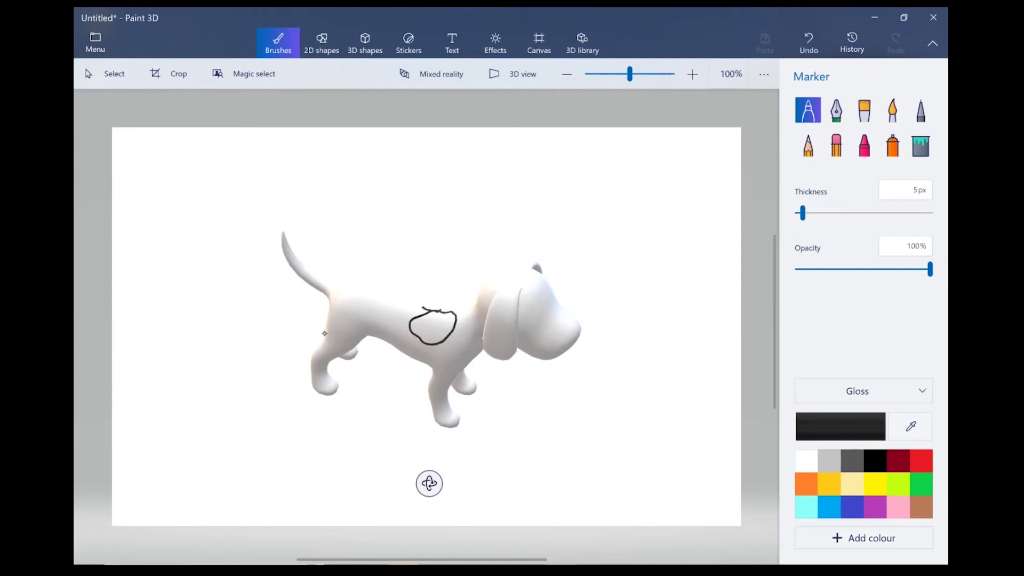
mouse_move(343, 313)
left_mouse_down()
mouse_move(356, 340)
mouse_move(357, 297)
mouse_move(396, 291)
mouse_move(369, 315)
mouse_move(400, 301)
mouse_move(379, 295)
left_mouse_up()
left_click(835, 145)
left_click(808, 111)
Step: Fill the three outlined patches on the shoulder, back and hindquarters with black
left_click(921, 145)
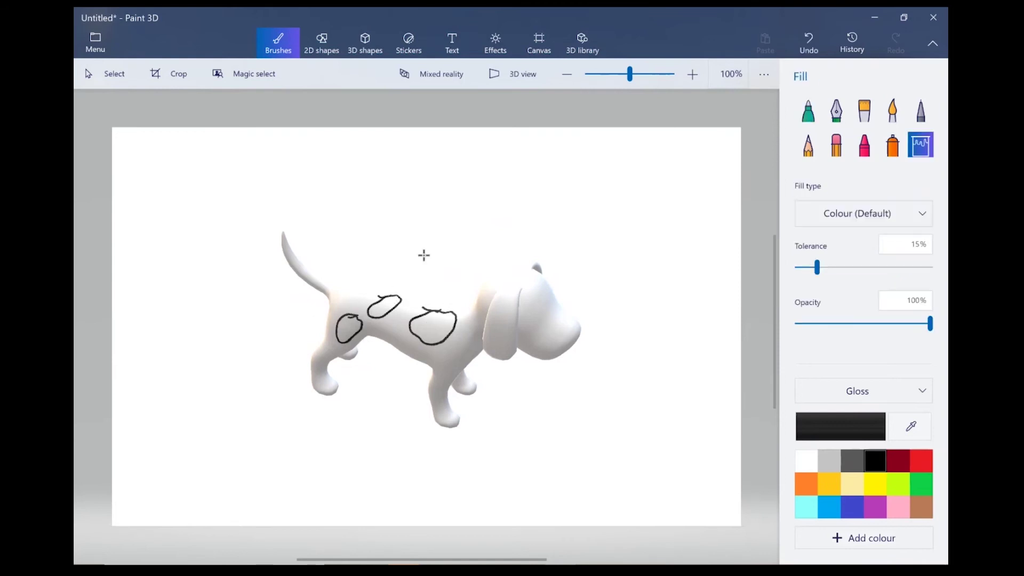
left_click(429, 322)
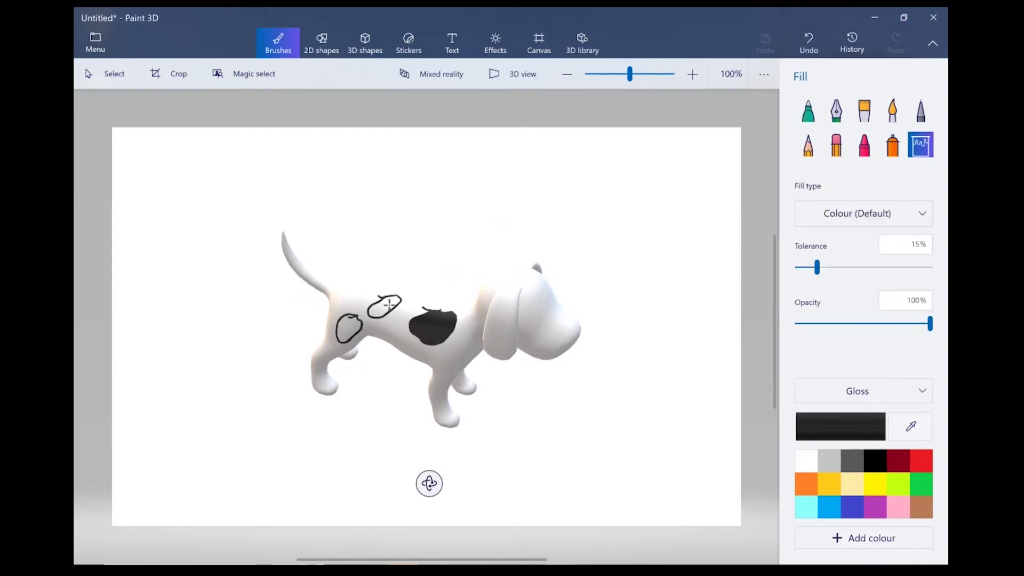
left_click(388, 305)
left_click(347, 330)
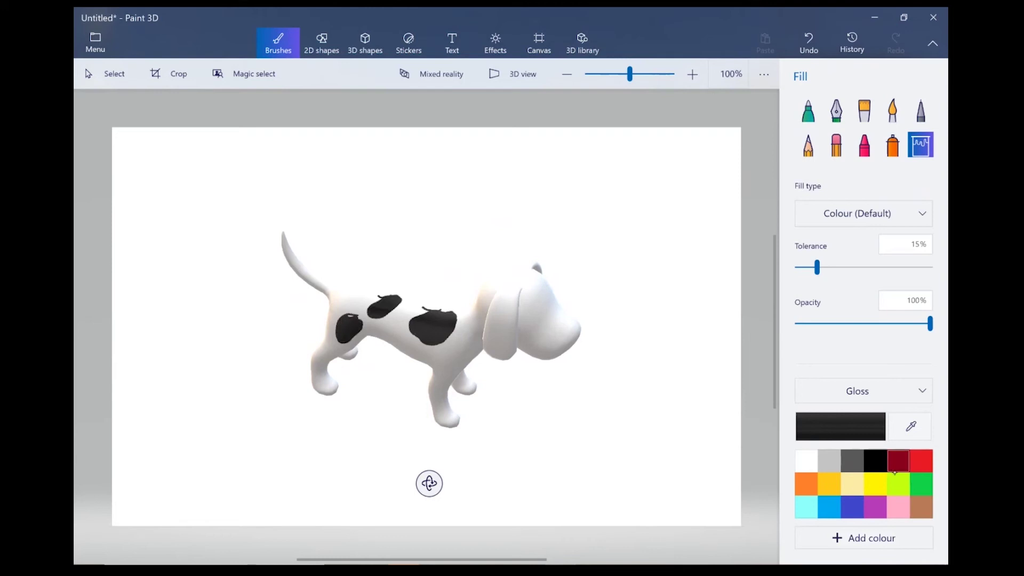
Step: Outline brown Marker patches on the top of the front leg and on the hind leg, and fill both with brown
left_click(921, 506)
left_click(807, 110)
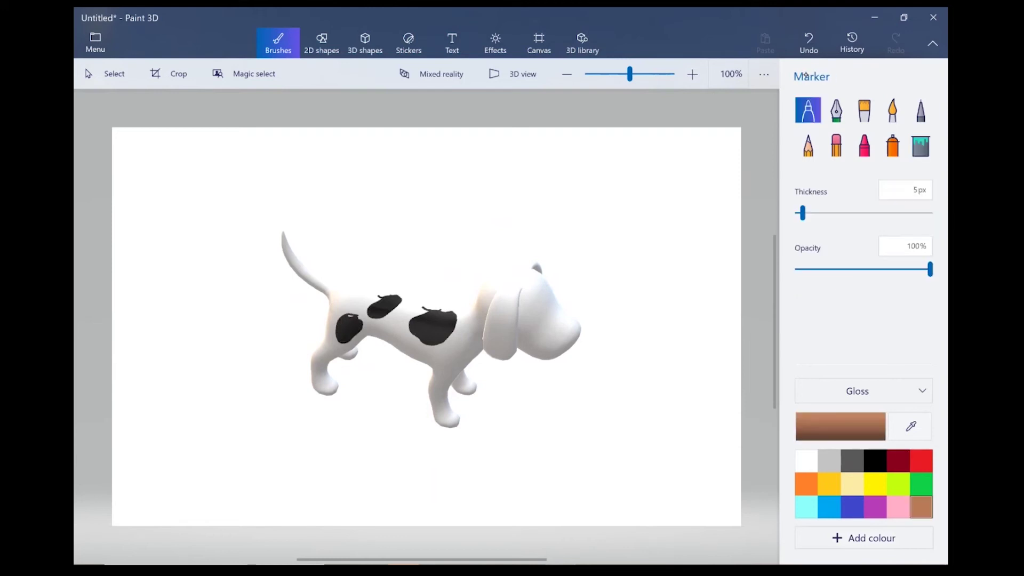
mouse_move(452, 352)
left_mouse_down()
mouse_move(443, 365)
mouse_move(464, 354)
mouse_move(432, 343)
left_mouse_up()
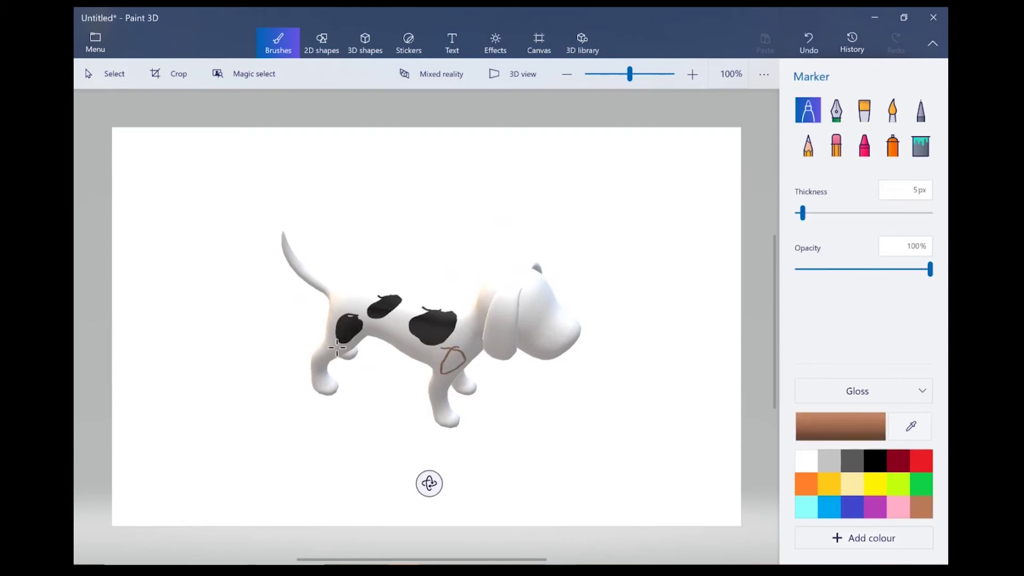
mouse_move(337, 345)
left_mouse_down()
mouse_move(314, 371)
mouse_move(331, 347)
left_mouse_up()
left_click(921, 144)
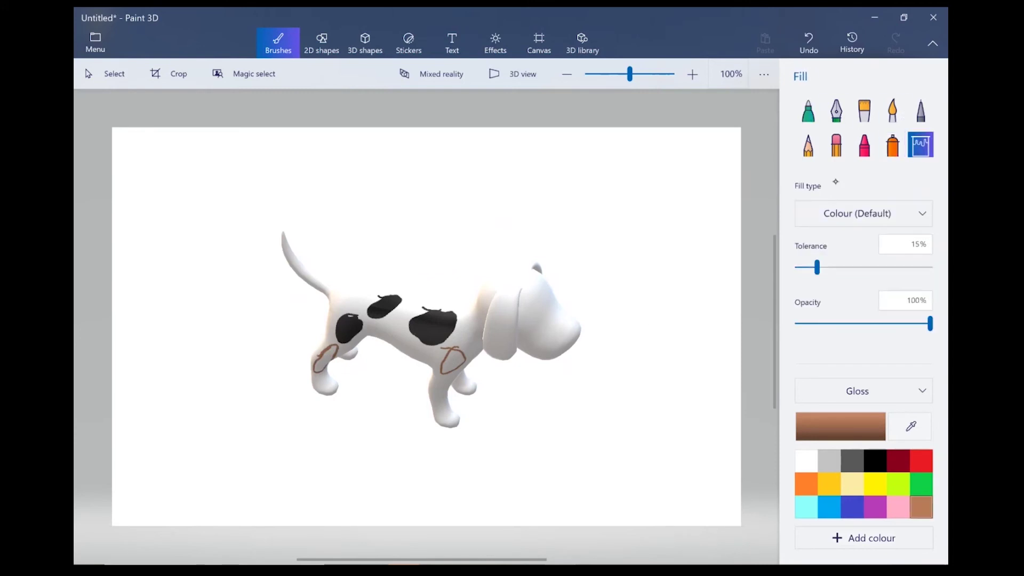
left_click(450, 358)
left_click(321, 363)
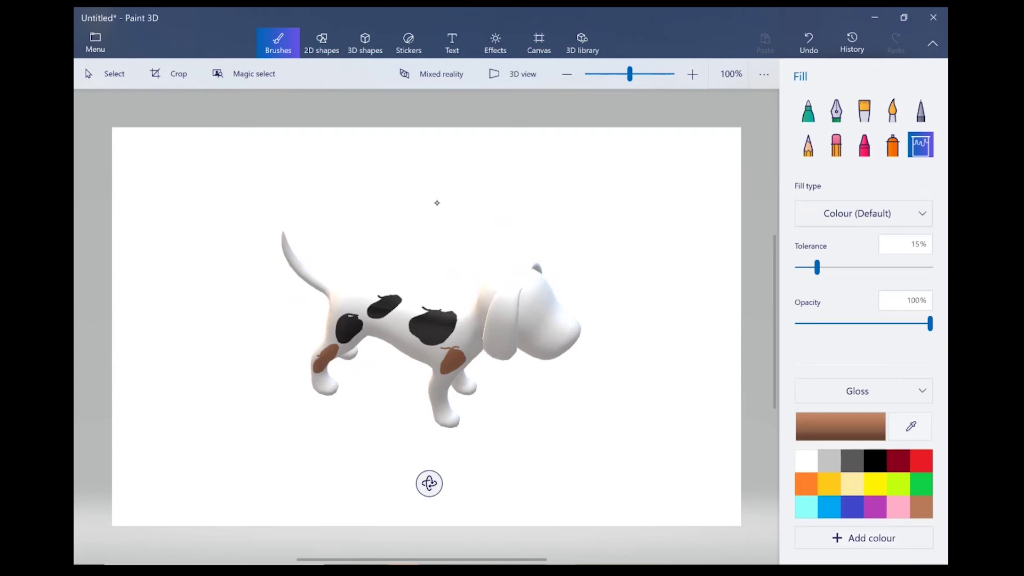
Step: Rotate the dog model so that its face points towards the viewer
left_click_drag(426, 482, 366, 457)
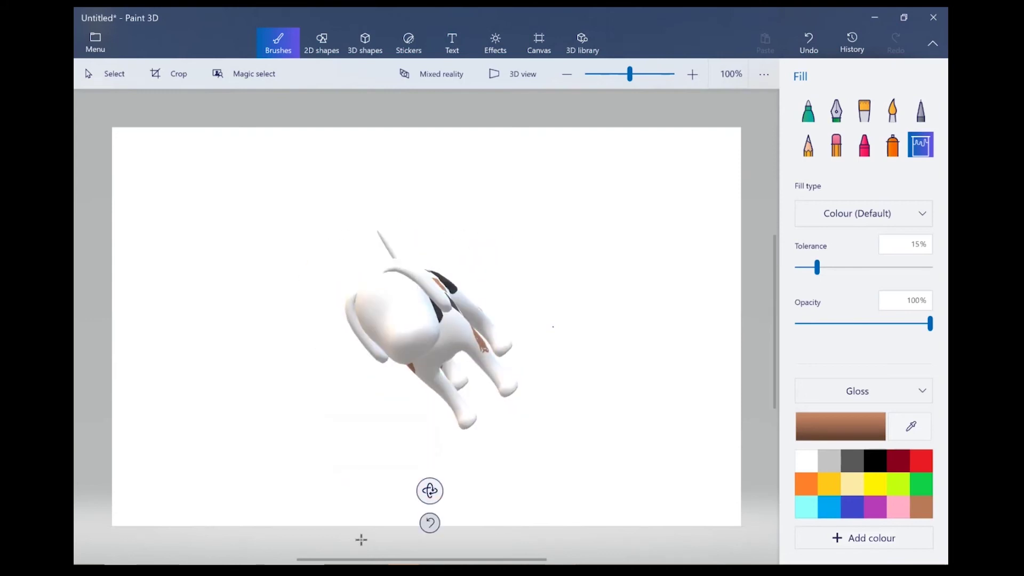
mouse_move(429, 491)
left_mouse_down()
mouse_move(458, 489)
mouse_move(418, 482)
mouse_move(441, 483)
left_mouse_up()
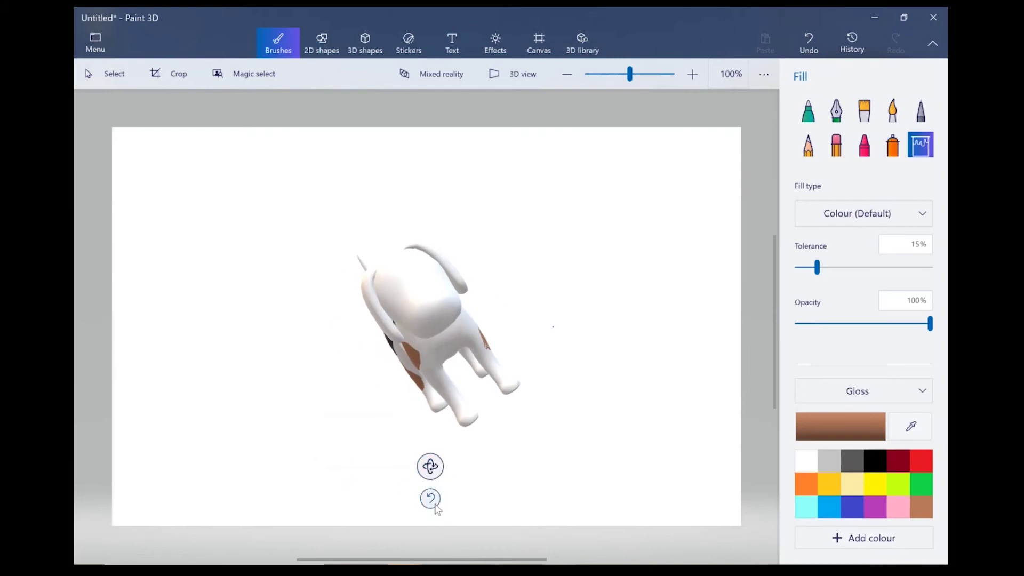
Step: Try filling the dog's head first with brown and then with black, undoing each fill
left_click(428, 259)
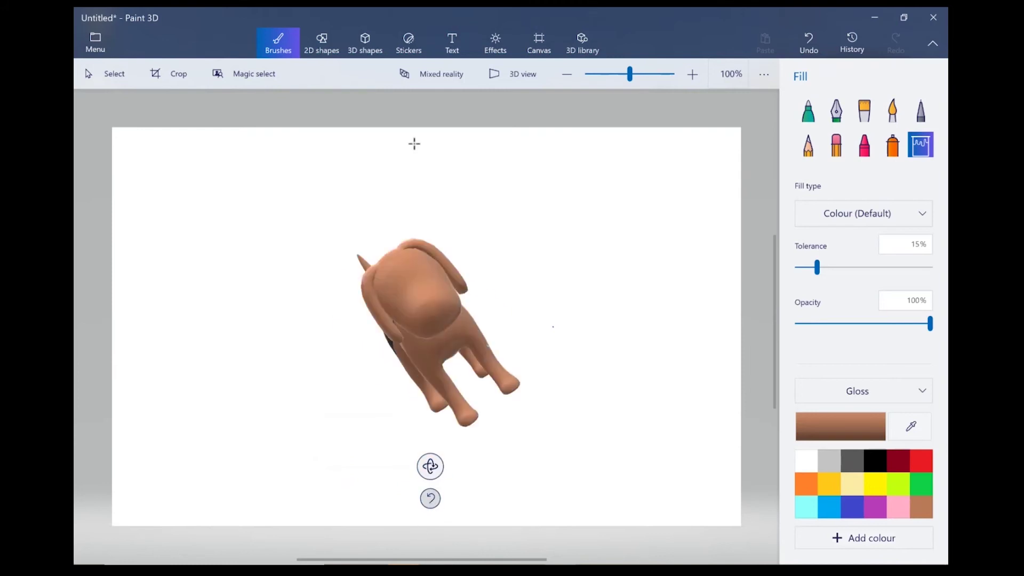
left_click(809, 41)
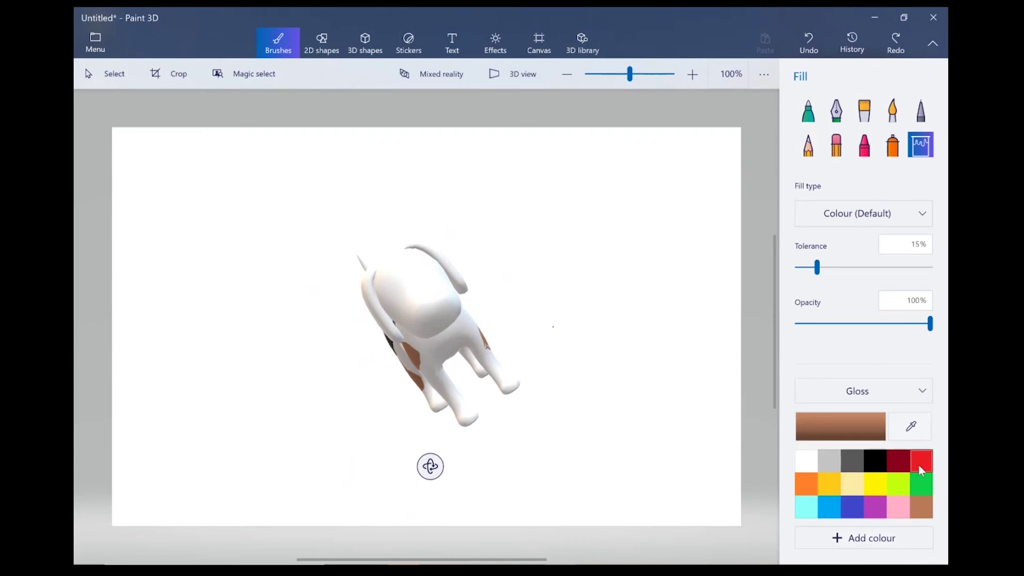
left_click(875, 460)
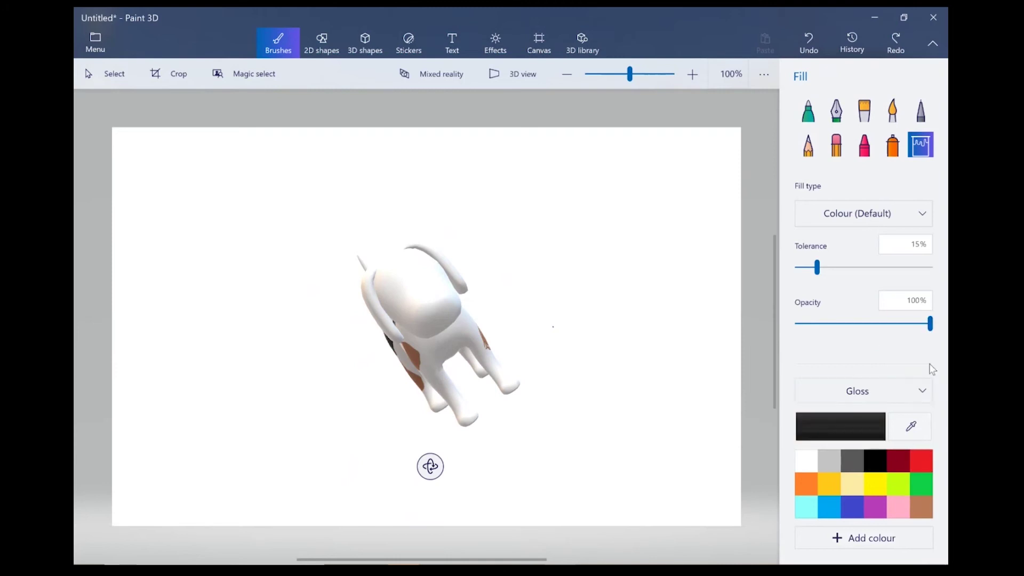
left_click(401, 281)
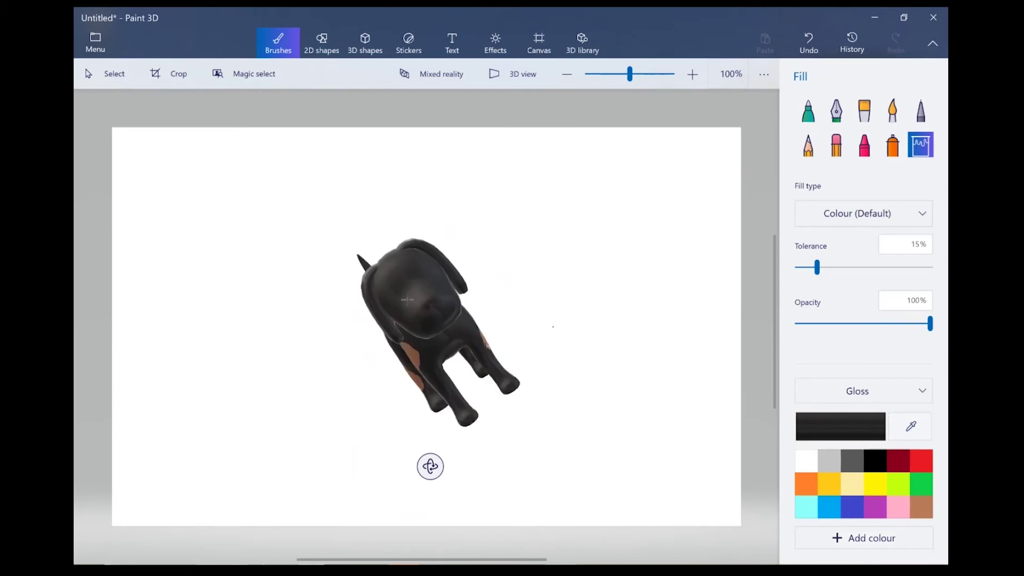
left_click(808, 42)
Step: Draw two filled black eyes and a black nose on the dog's face with the 5 px Marker
left_click(807, 110)
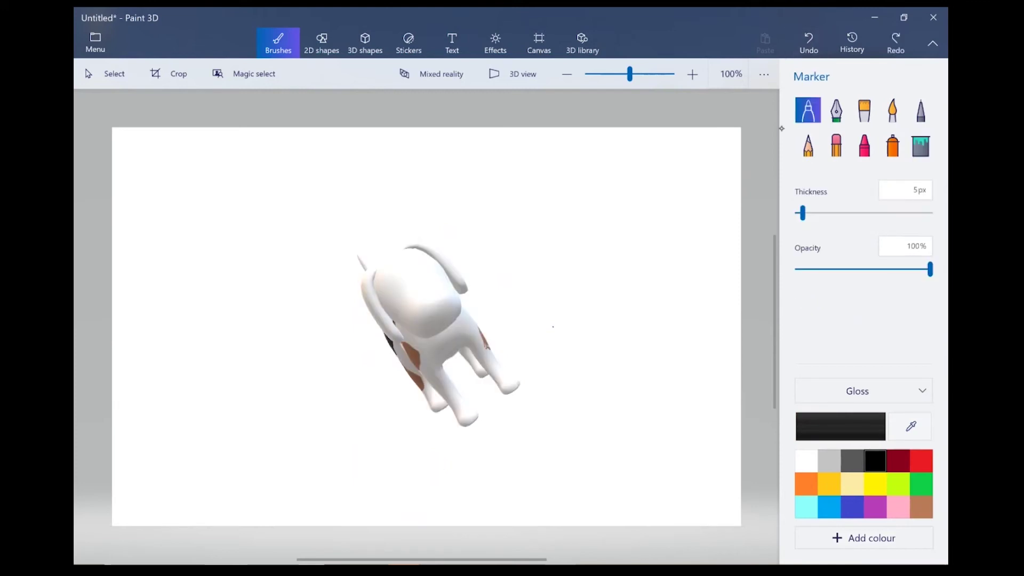
mouse_move(403, 286)
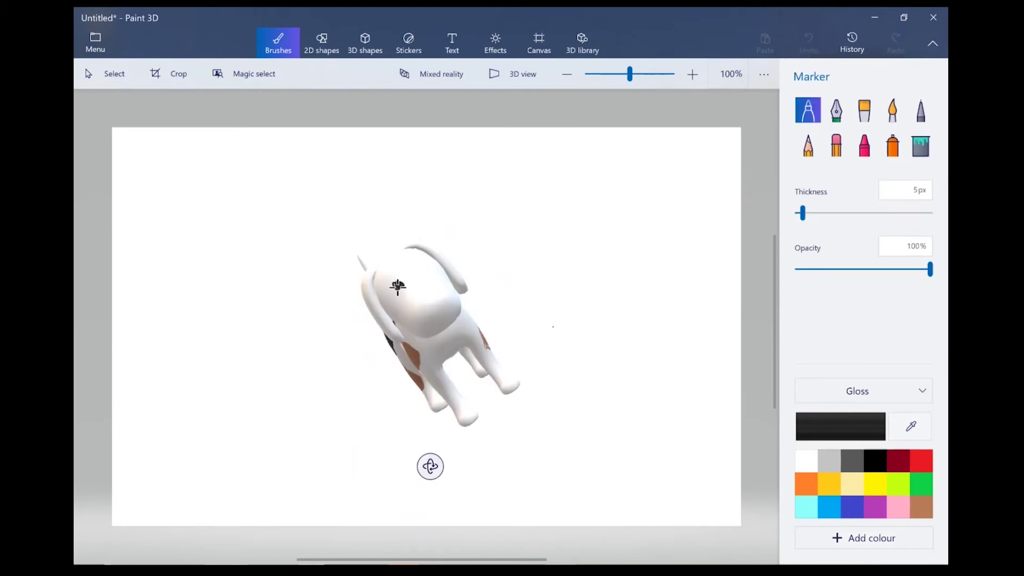
left_click(400, 287)
mouse_move(418, 272)
left_mouse_down()
mouse_move(437, 314)
mouse_move(450, 302)
mouse_move(448, 314)
mouse_move(461, 311)
left_mouse_up()
left_click(836, 144)
left_click(808, 110)
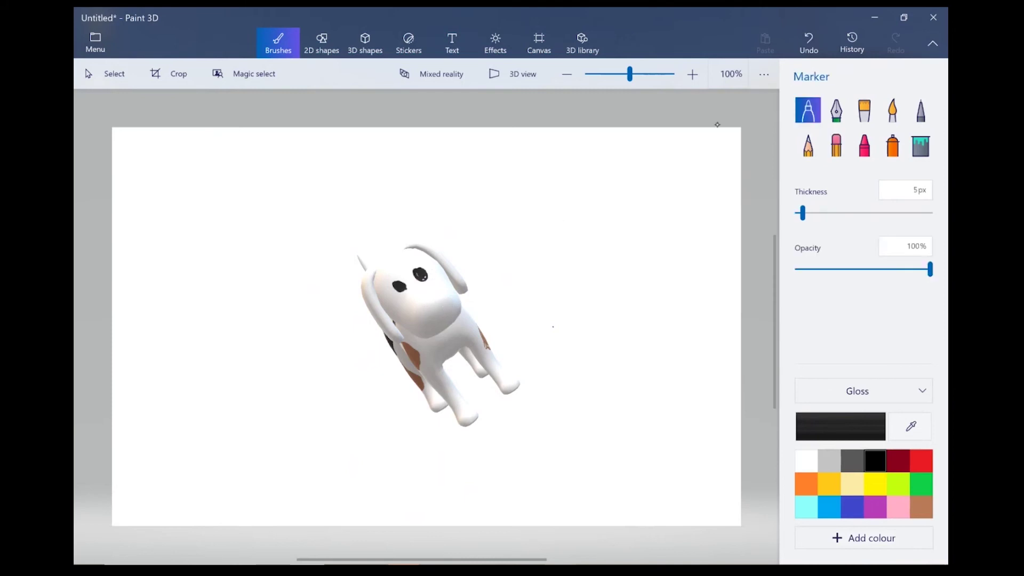
mouse_move(432, 308)
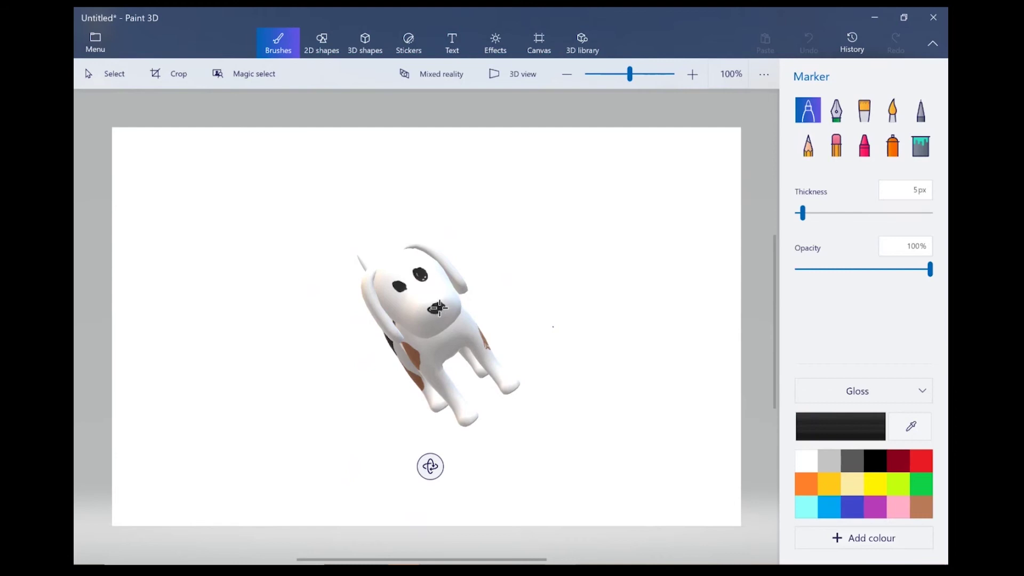
left_click_drag(431, 308, 440, 309)
Step: Draw a black patch on the dog's ear and rotate the model back to a side view
left_click(852, 424)
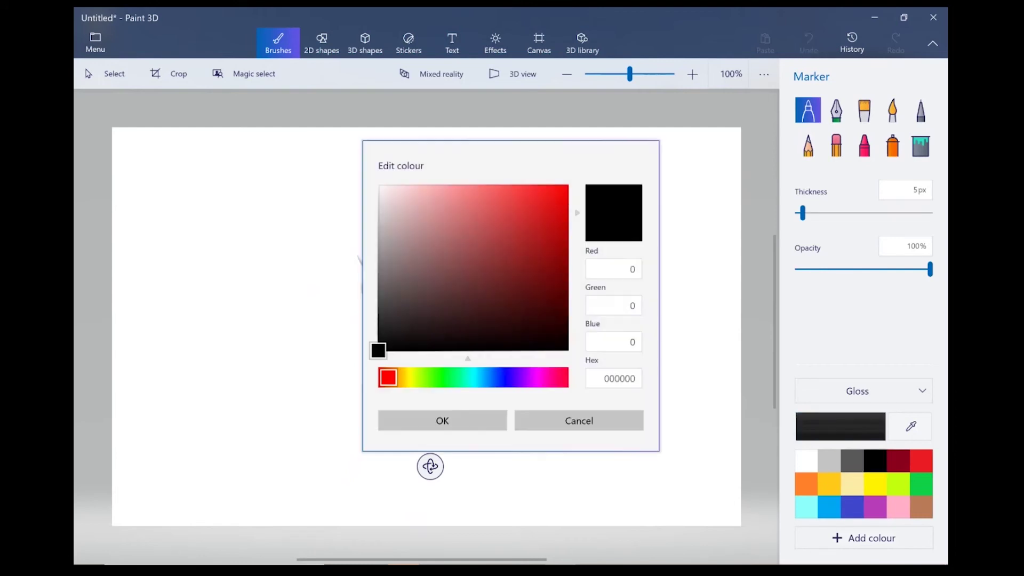
left_click(605, 423)
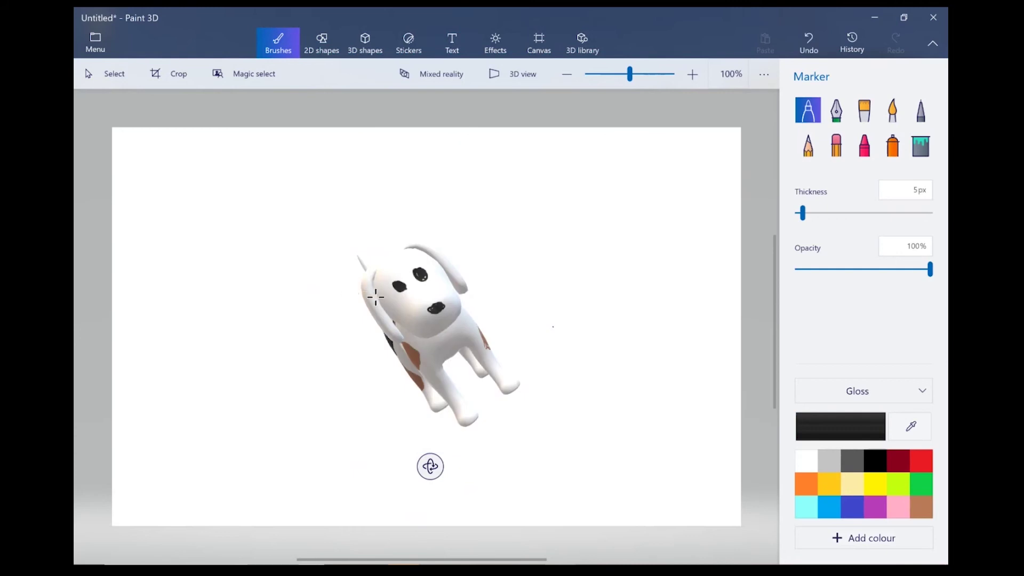
left_click_drag(374, 297, 377, 313)
left_click_drag(429, 466, 425, 489)
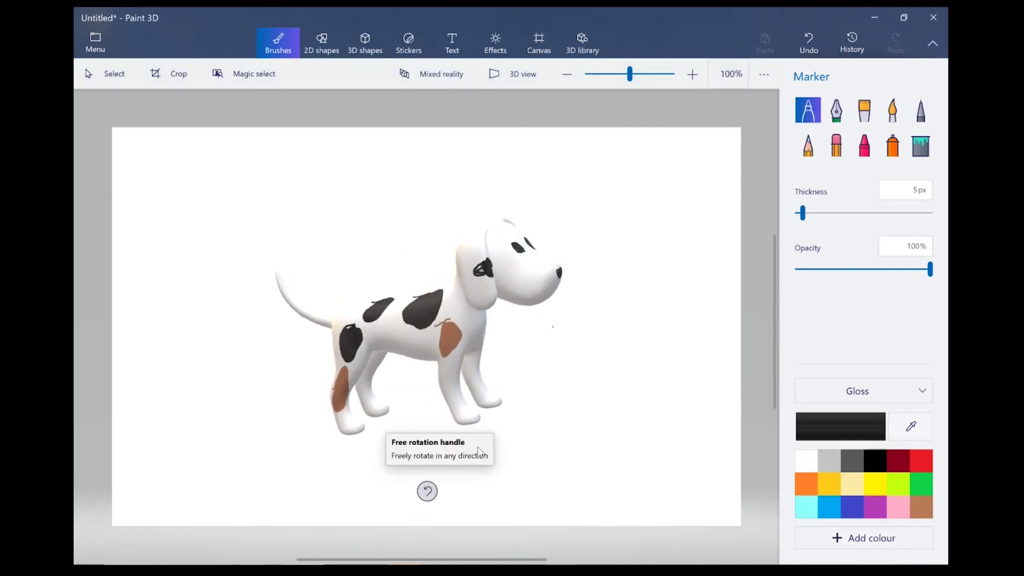
left_click(662, 395)
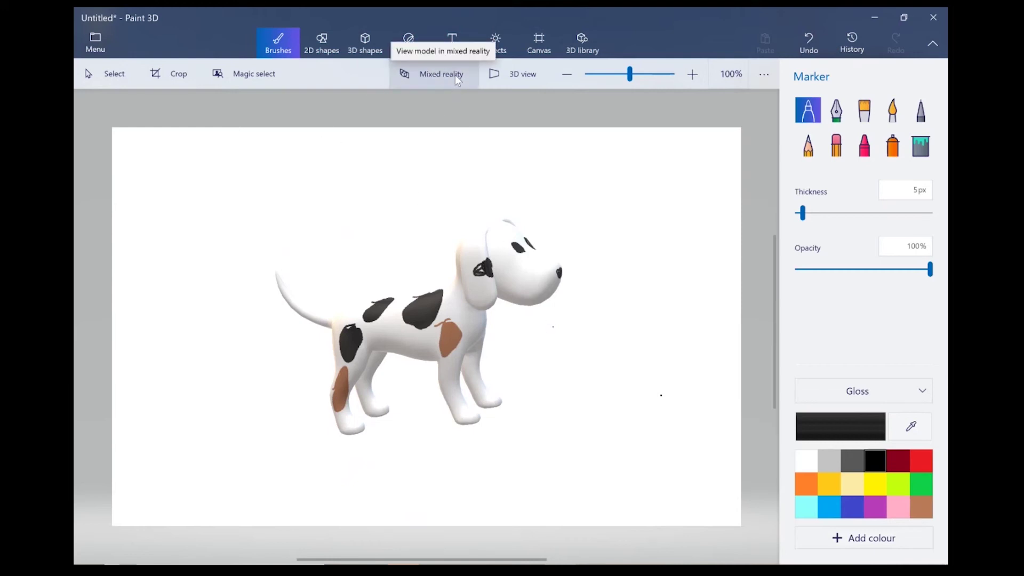
Step: Show the scene in 3D view at 95% zoom and open the dog model in 3D Viewer's mixed reality
left_click(509, 83)
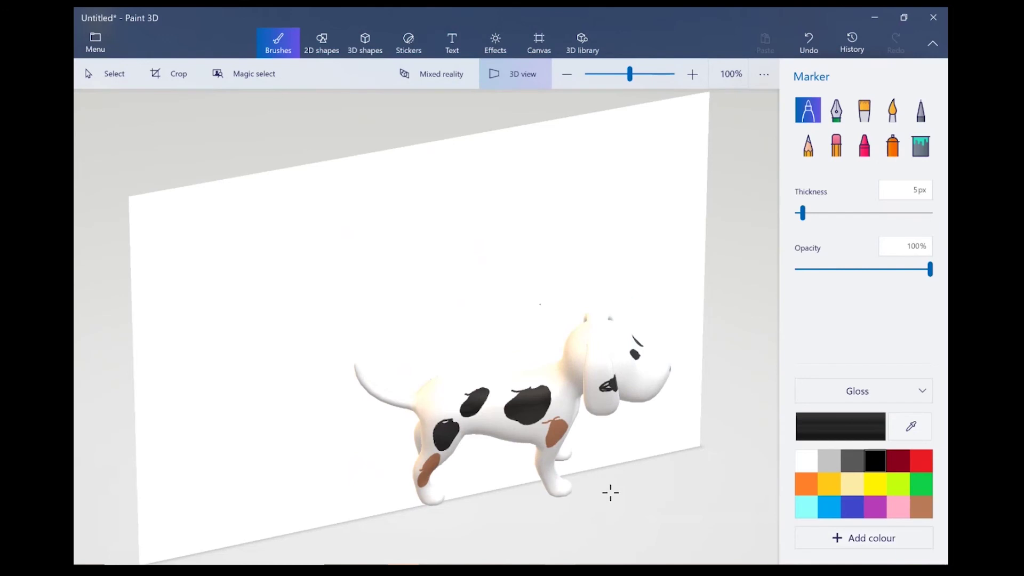
mouse_move(629, 74)
left_mouse_down()
mouse_move(645, 73)
mouse_move(616, 66)
mouse_move(628, 63)
left_mouse_up()
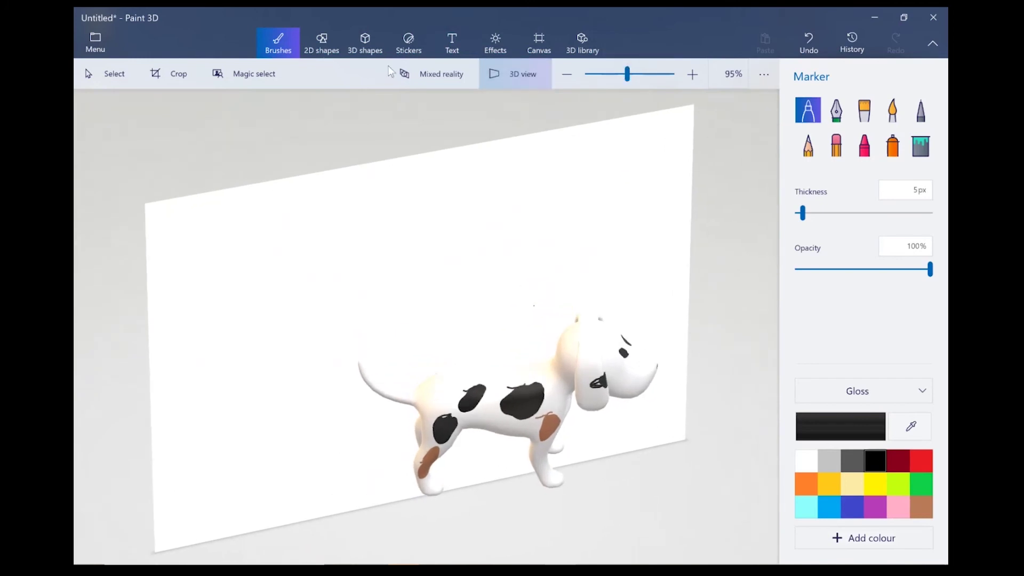
left_click(458, 84)
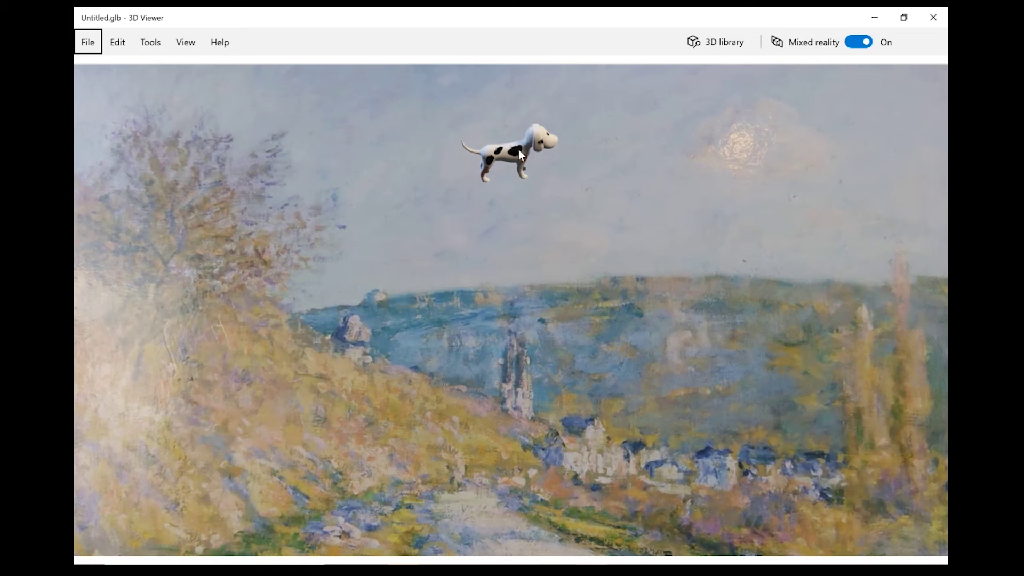
Step: Place the dog on the painting's hillside, shift it further up the grassy slope, and take a photo of the scene
left_click(458, 433)
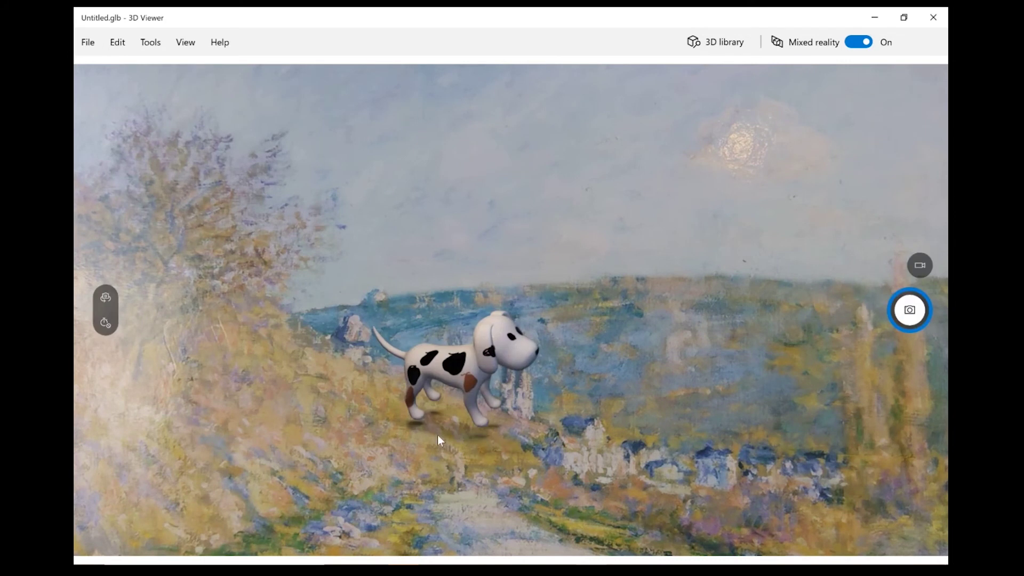
left_click_drag(438, 434, 421, 436)
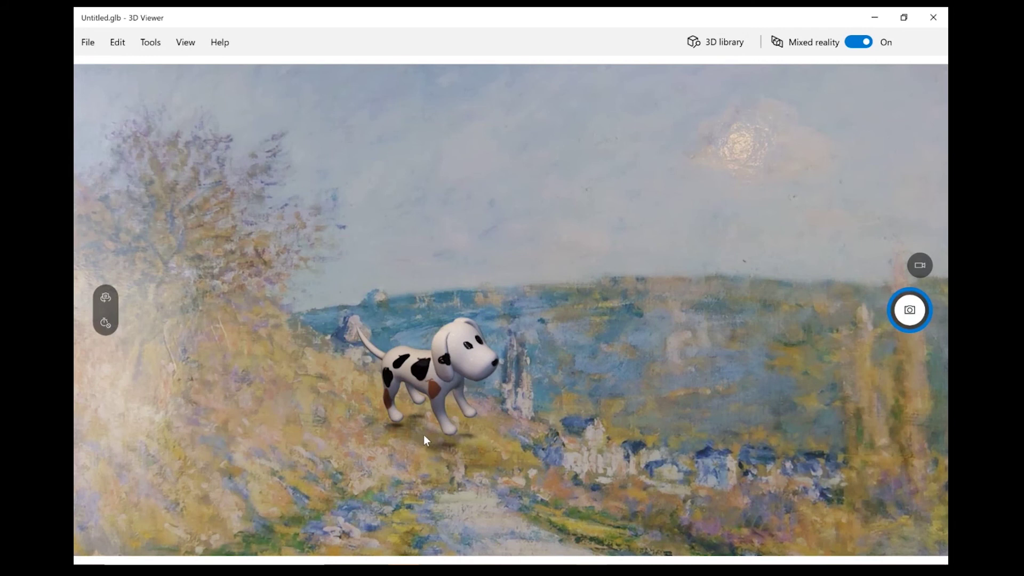
left_click_drag(422, 436, 370, 447)
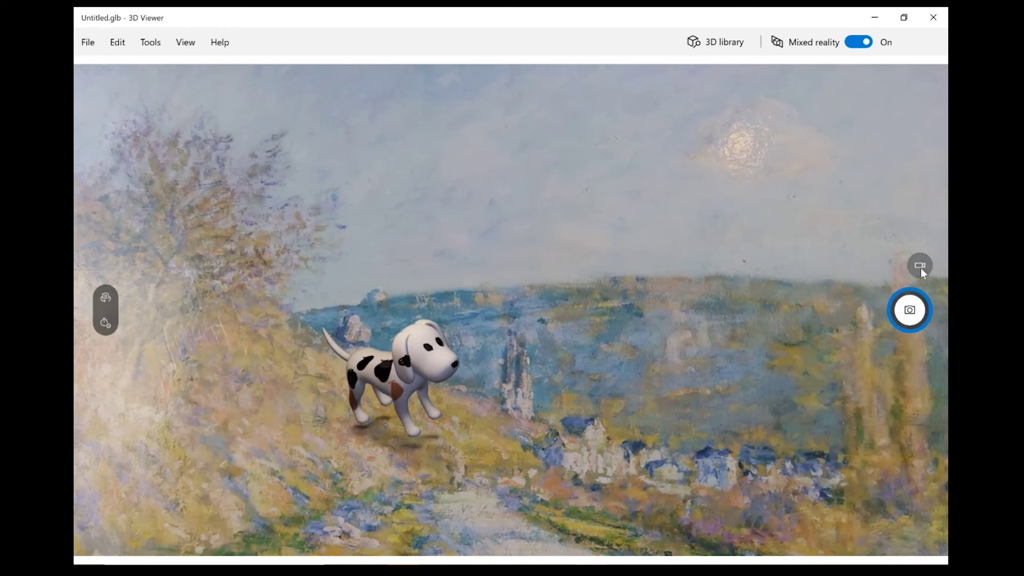
left_click(910, 312)
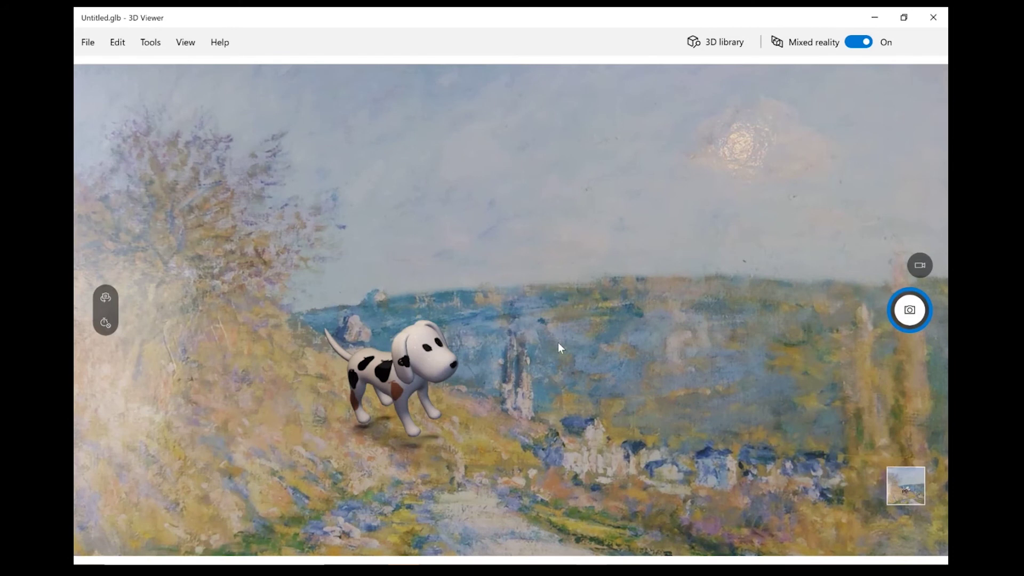
Step: Turn off mixed reality and rotate the scene light slightly counter-clockwise
left_click(867, 42)
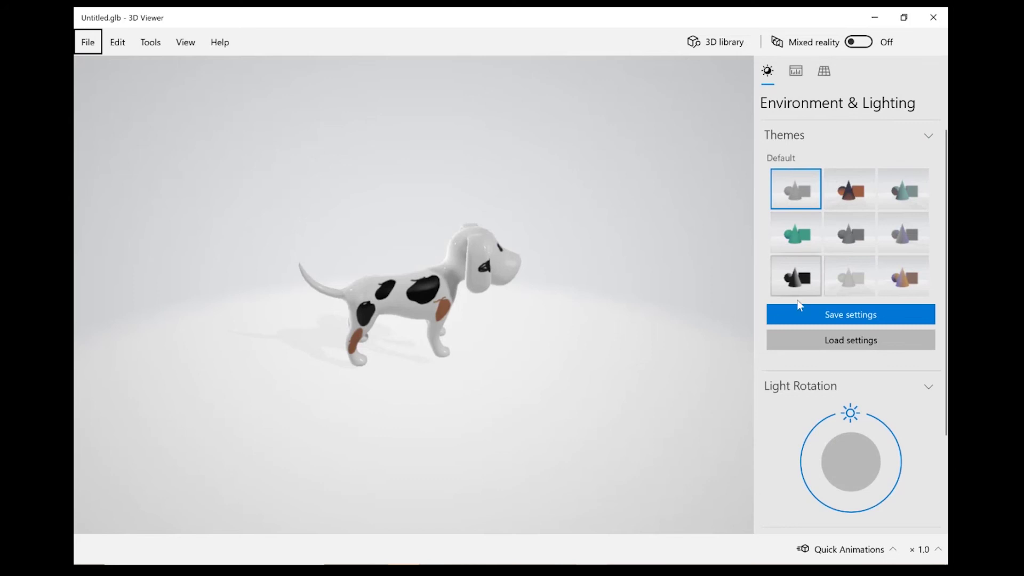
left_click_drag(850, 413, 827, 417)
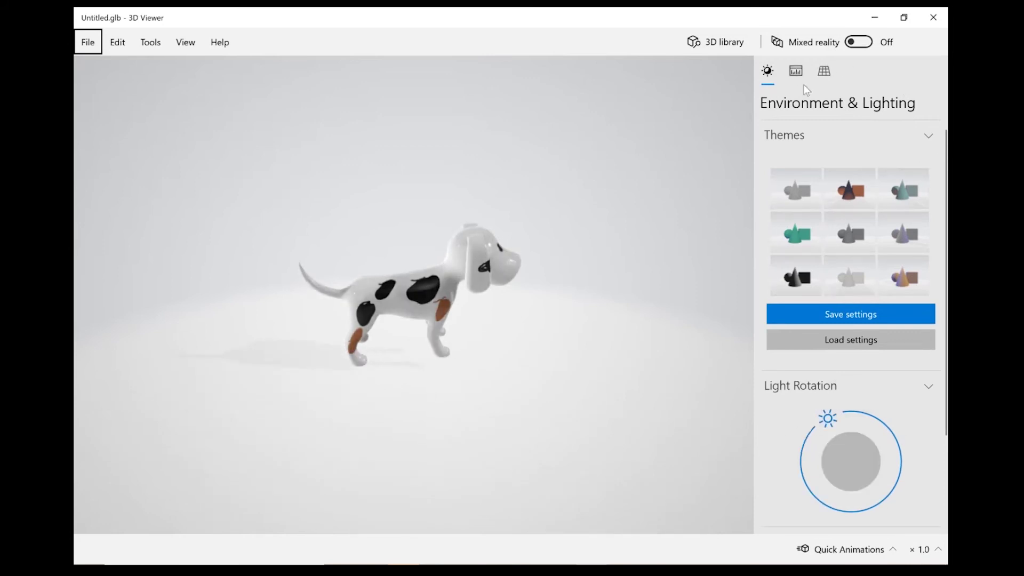
Step: Place the dog on the painting's path in mixed reality and apply the Jump & Turn quick animation
left_click(868, 47)
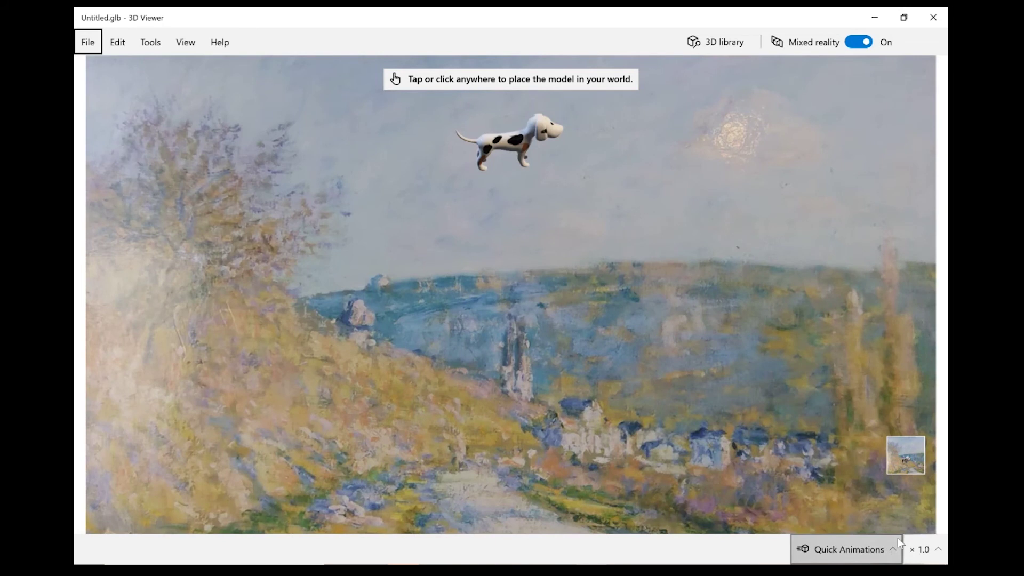
left_click(455, 456)
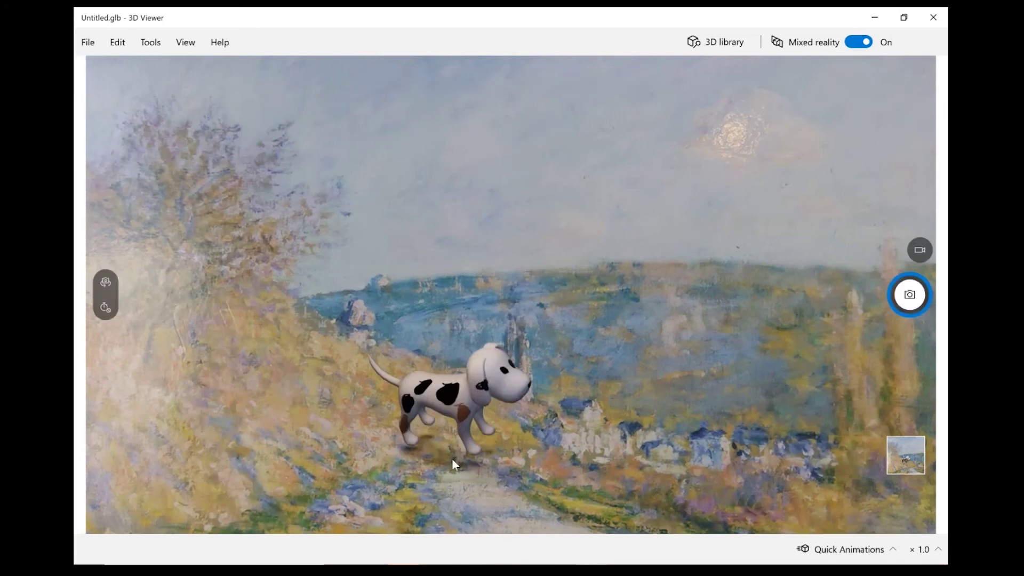
left_click(882, 548)
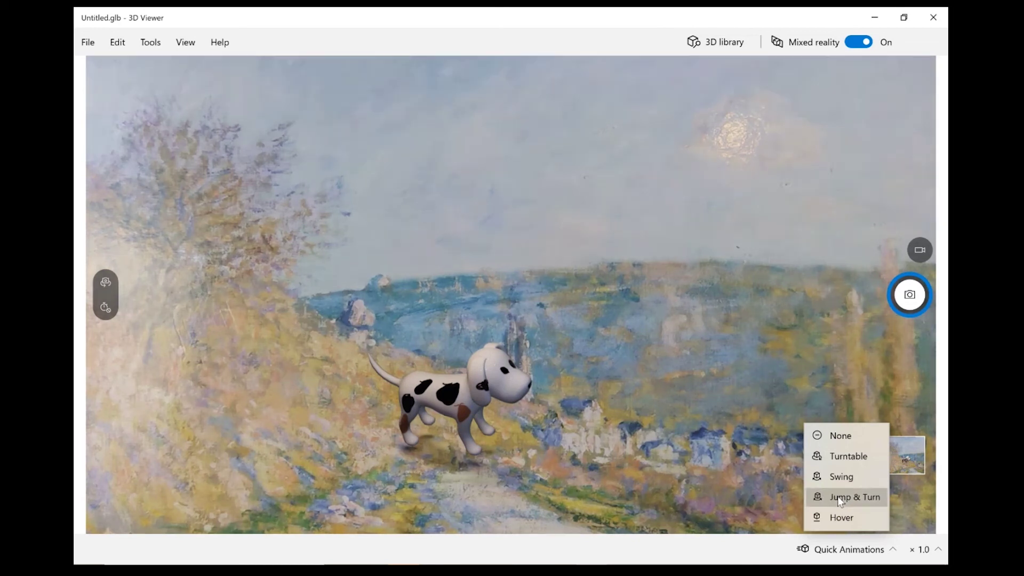
left_click(839, 498)
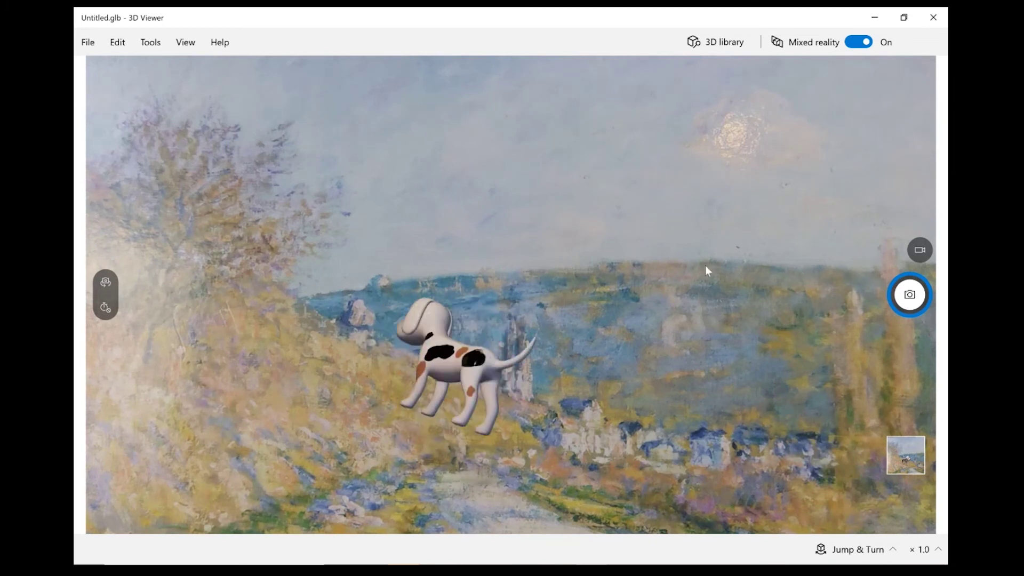
Step: Try the Turntable and Swing quick animations on the dog, and finish with Hover
left_click(888, 560)
left_click(857, 456)
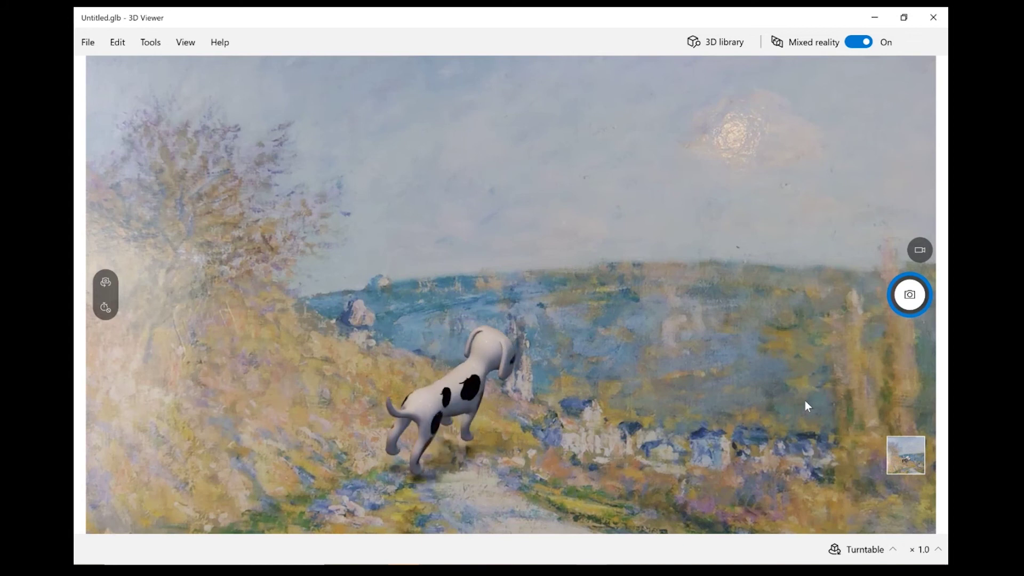
left_click(884, 551)
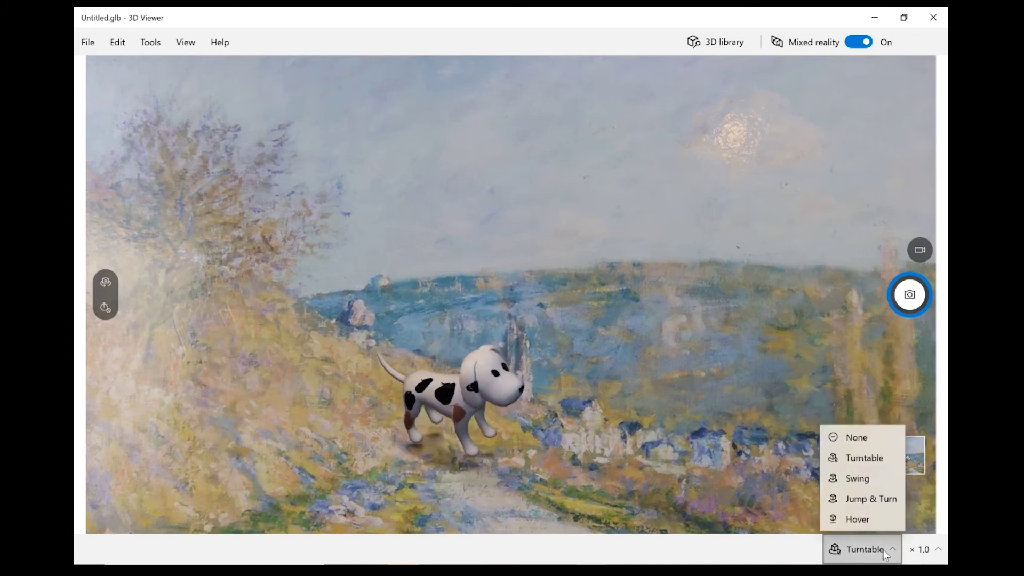
left_click(864, 475)
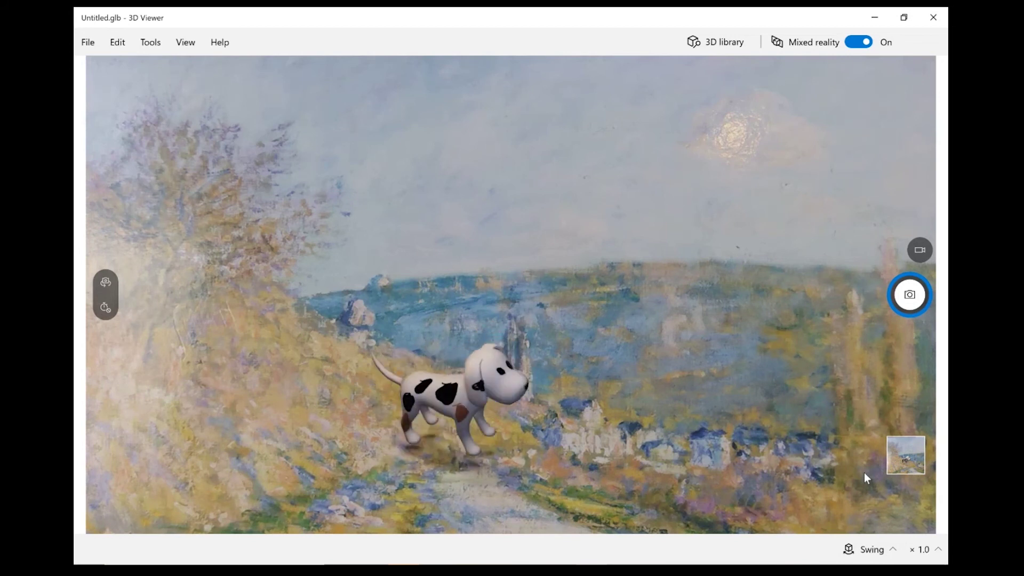
left_click(899, 549)
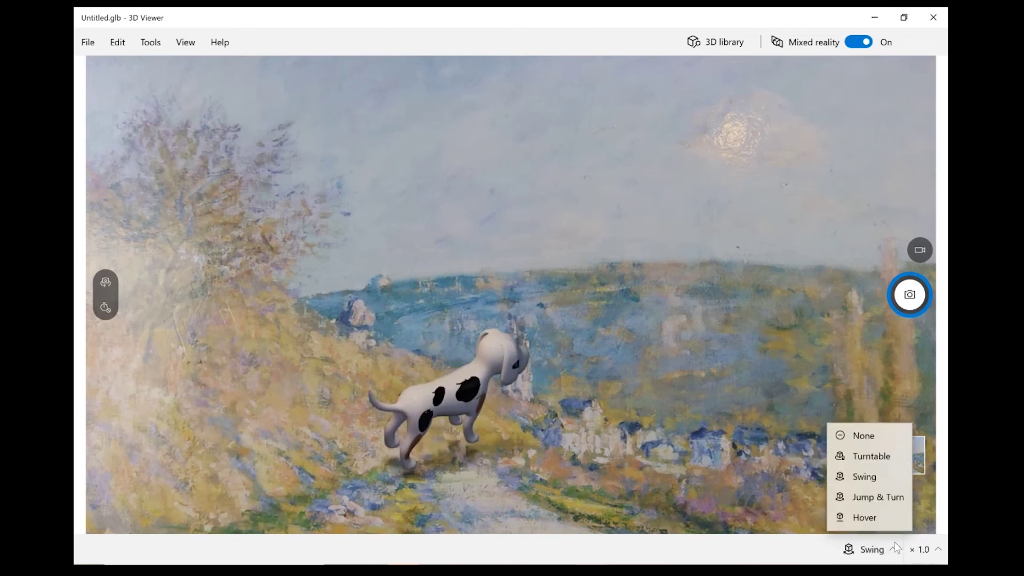
left_click(860, 517)
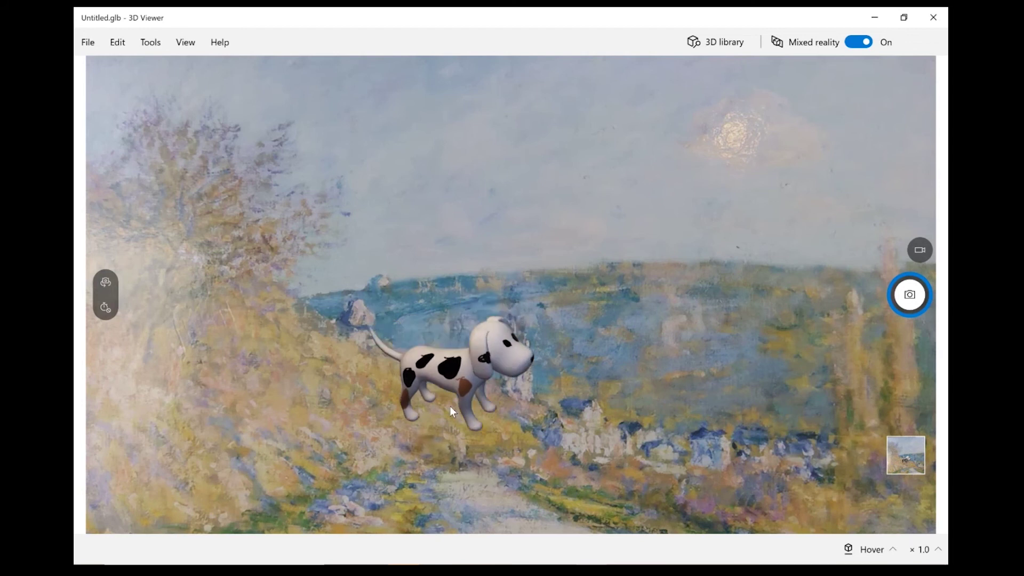
Step: Place the dog above the outstretched hand in the front camera's picture and set its animation to Jump & Turn
left_click(239, 289)
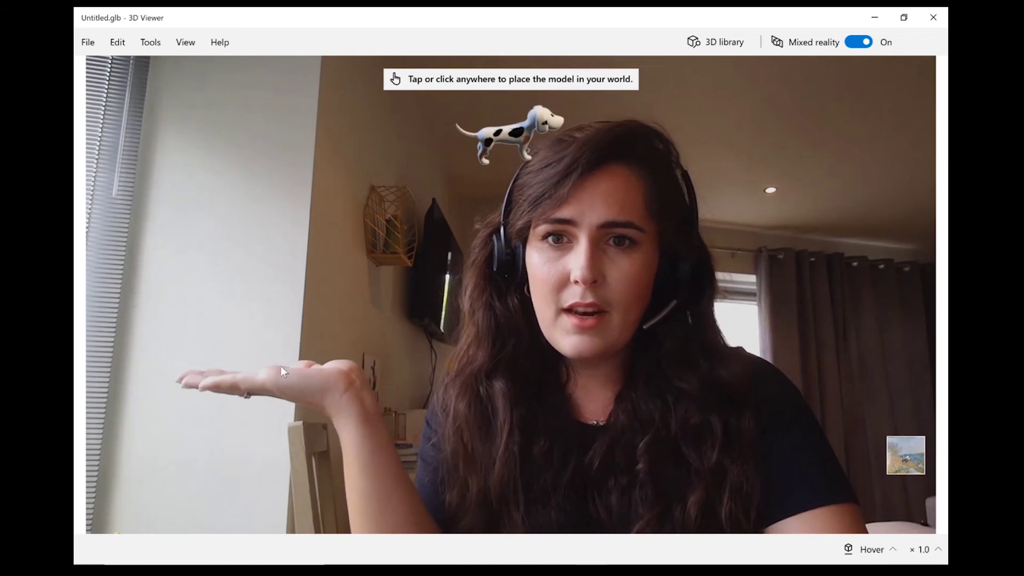
left_click(281, 366)
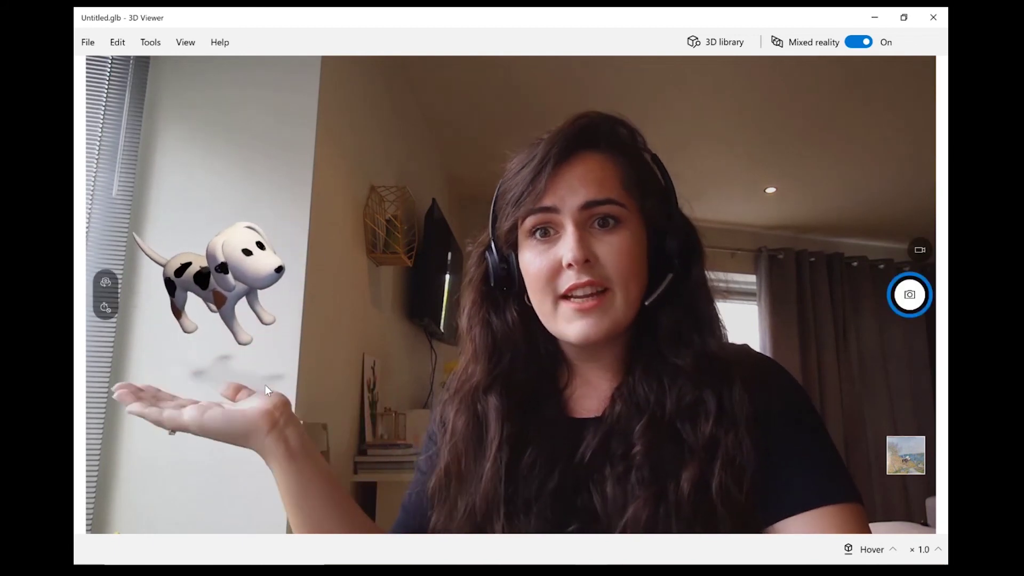
left_click(871, 549)
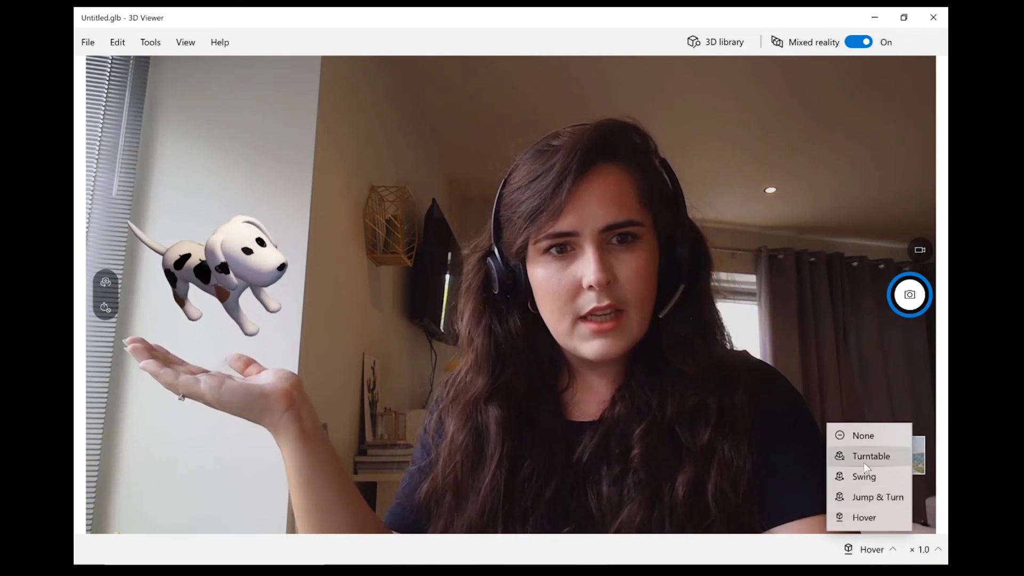
left_click(857, 497)
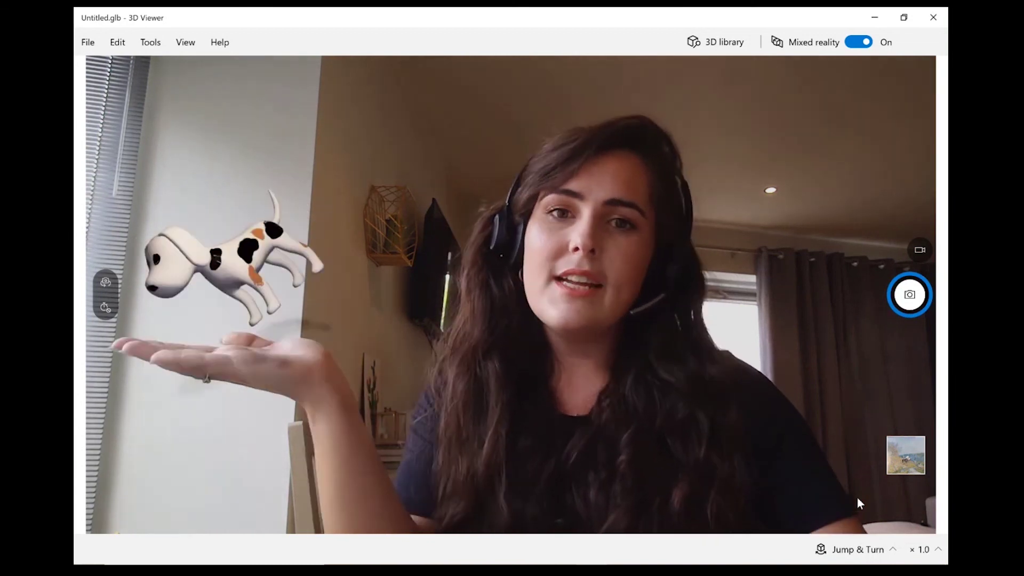
Step: Switch the camera back to the painting and place the animated dog in the landscape
left_click(107, 280)
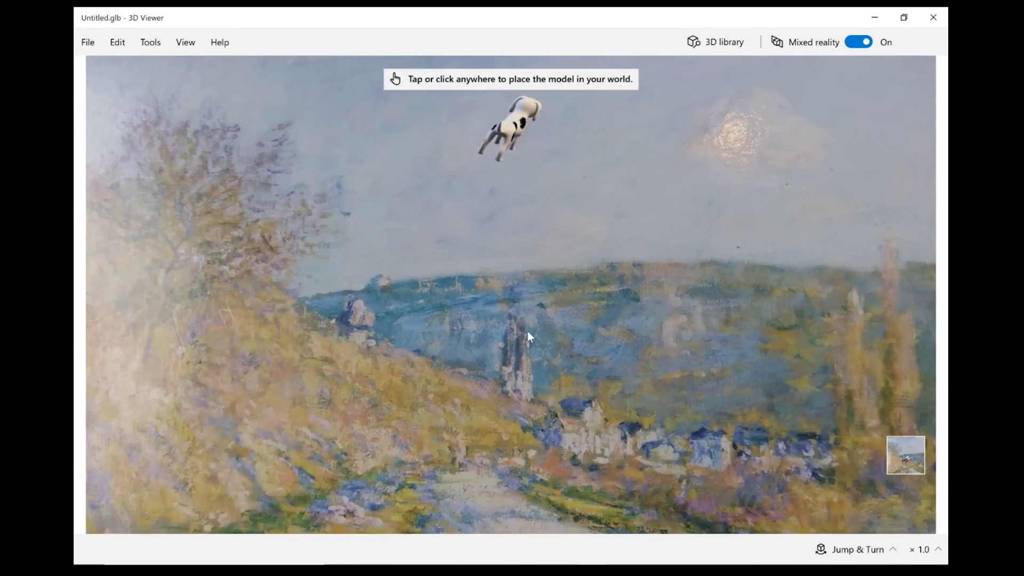
left_click(502, 371)
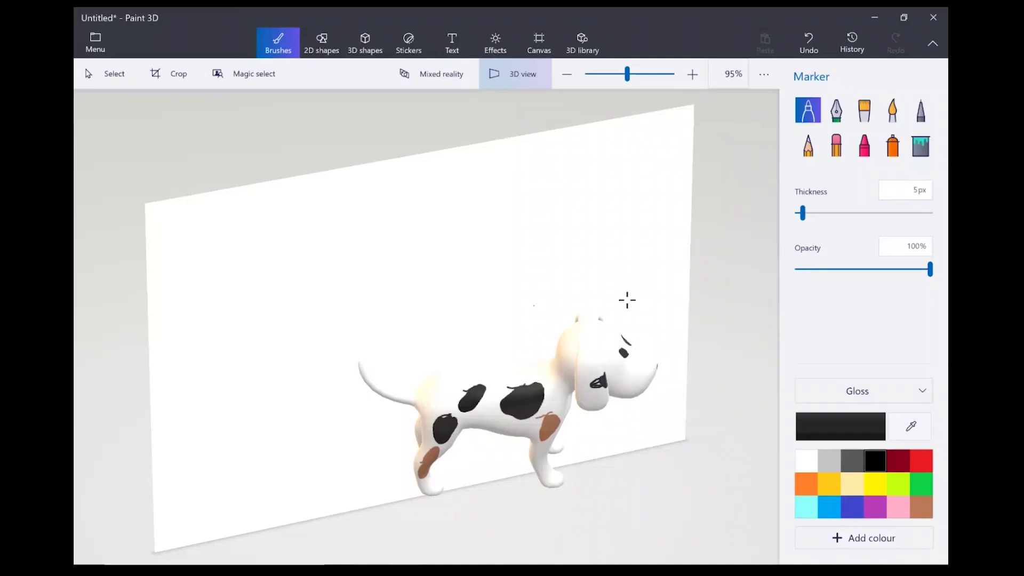
Step: Return to Paint 3D and browse the model categories in the 3D library
left_click(585, 47)
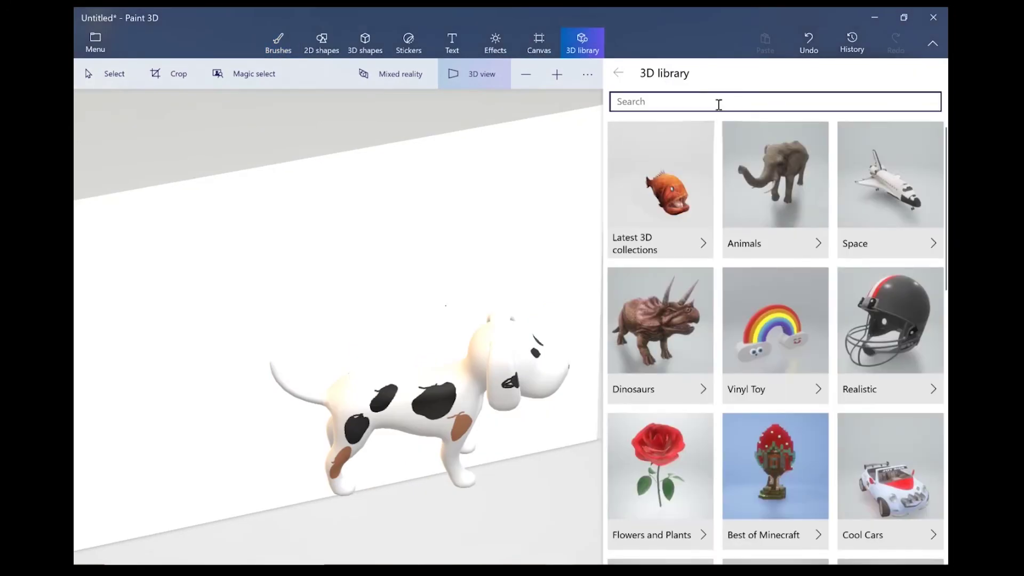
left_click(718, 101)
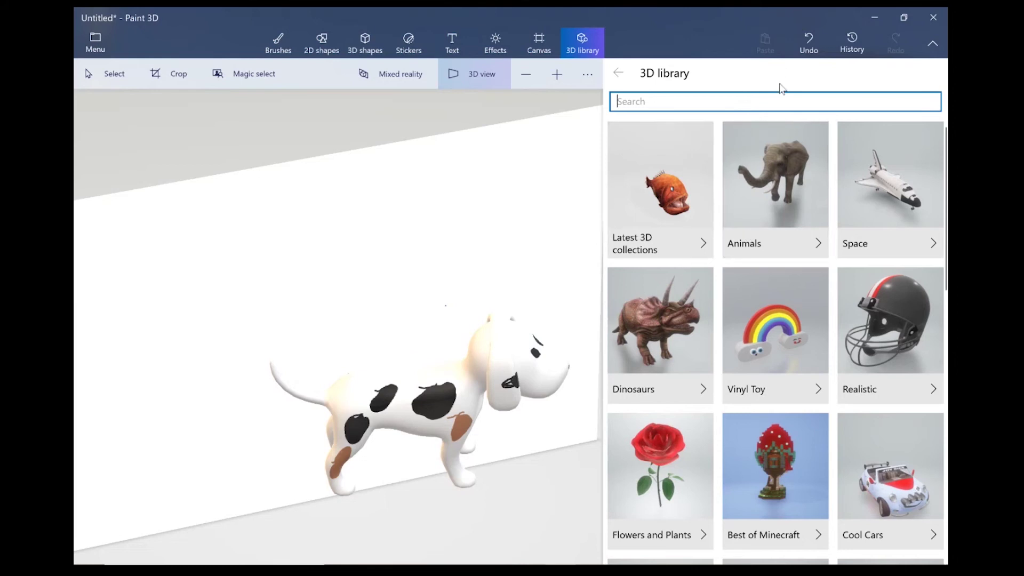
scroll(738, 400, "down", 7)
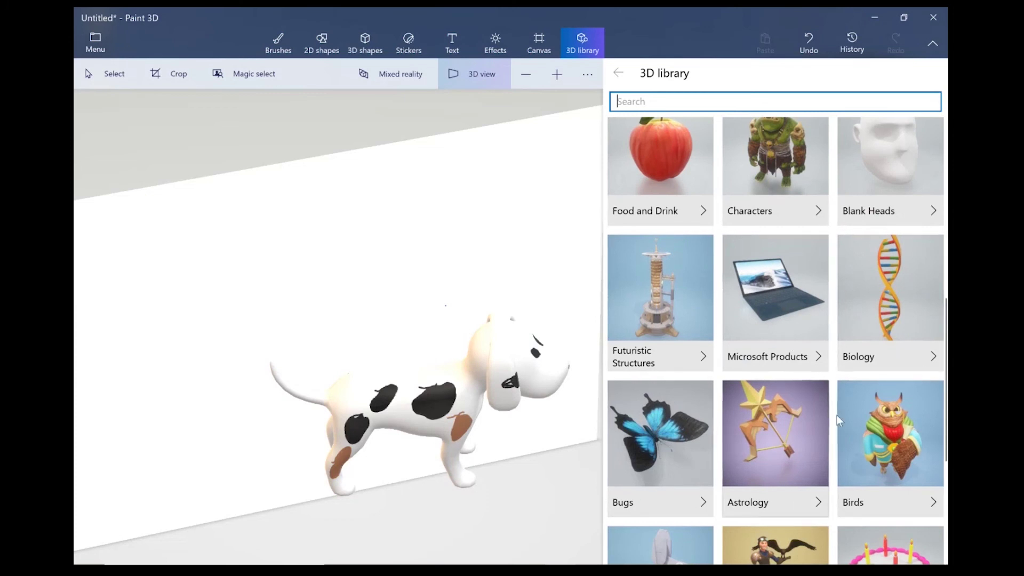
Step: Browse the Animals category of the 3D library and insert the Labrador retriever model into the scene
scroll(786, 354, "up", 3)
scroll(786, 354, "up", 3)
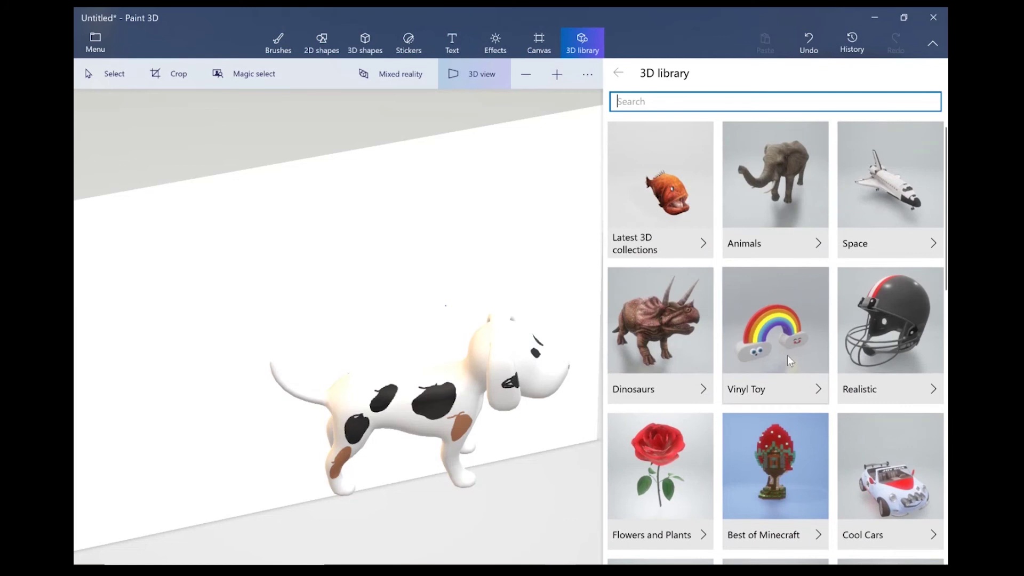
left_click(810, 238)
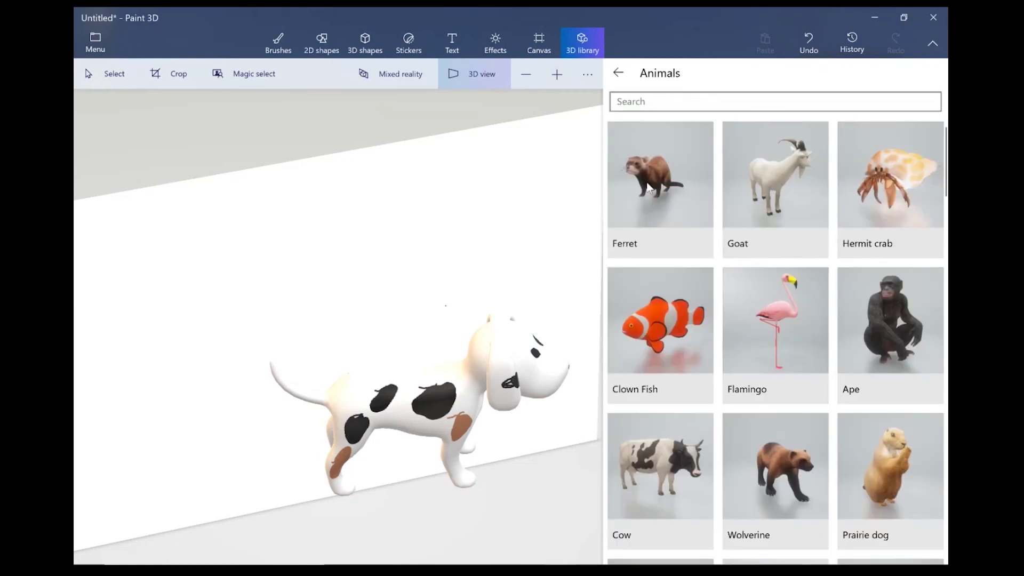
scroll(666, 218, "down", 3)
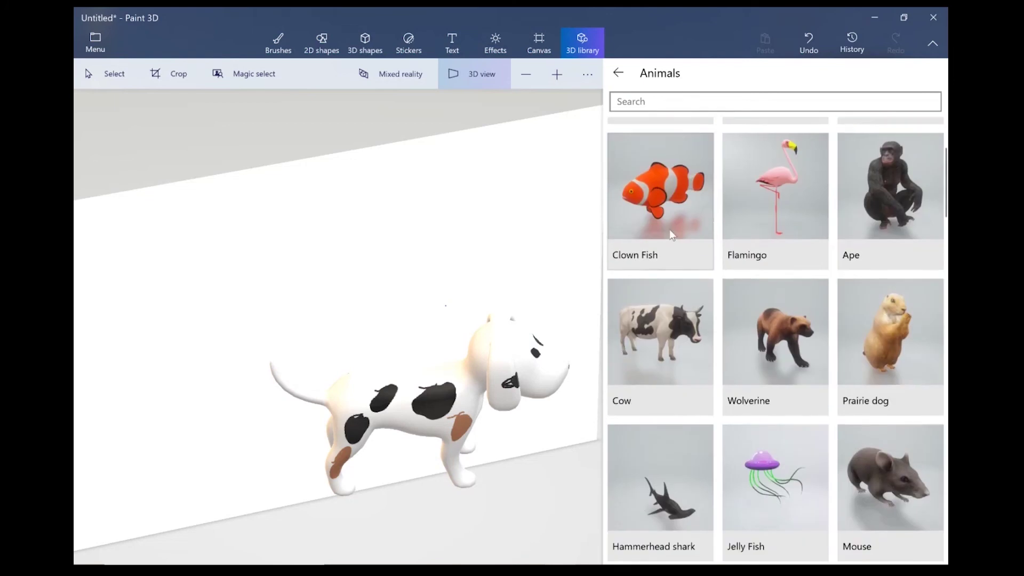
scroll(722, 216, "down", 2)
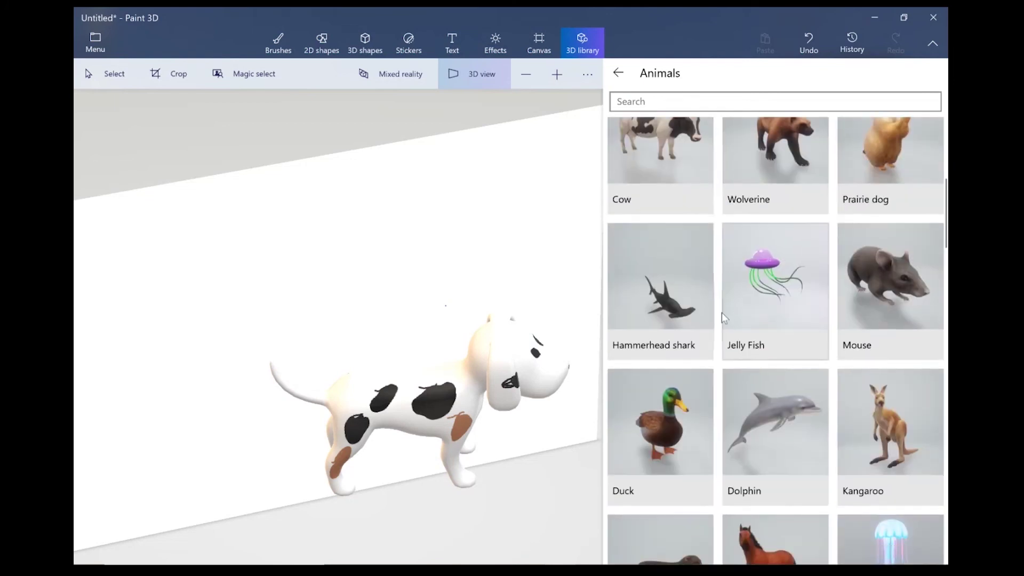
scroll(699, 452, "down", 6)
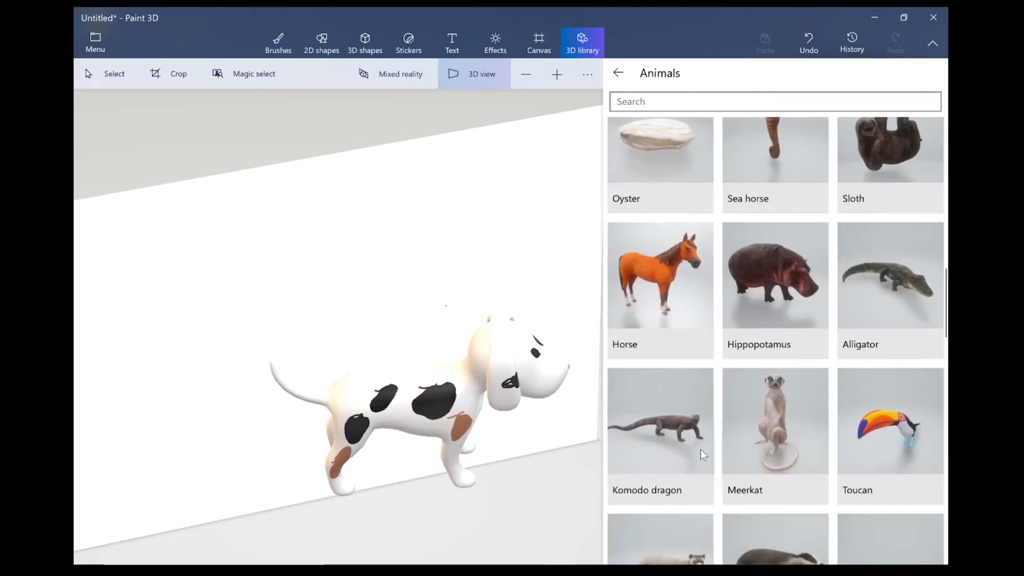
scroll(700, 448, "down", 7)
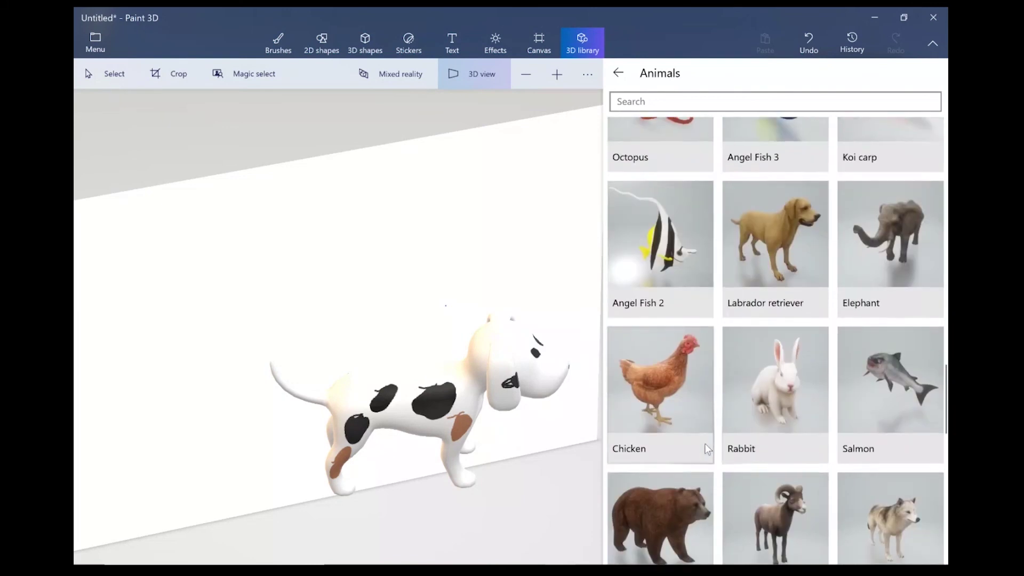
scroll(704, 444, "down", 2)
scroll(718, 416, "down", 1)
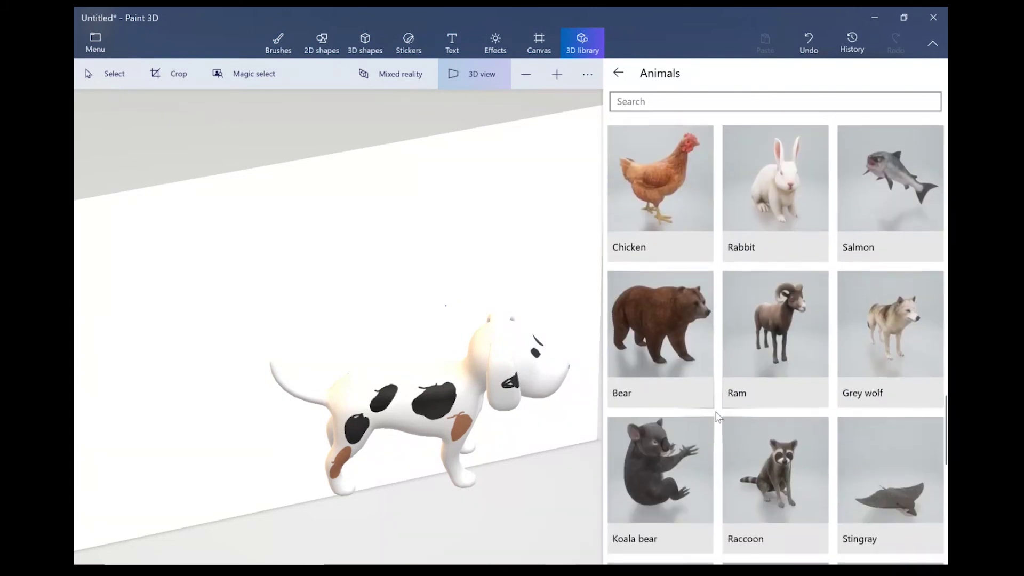
scroll(717, 417, "down", 6)
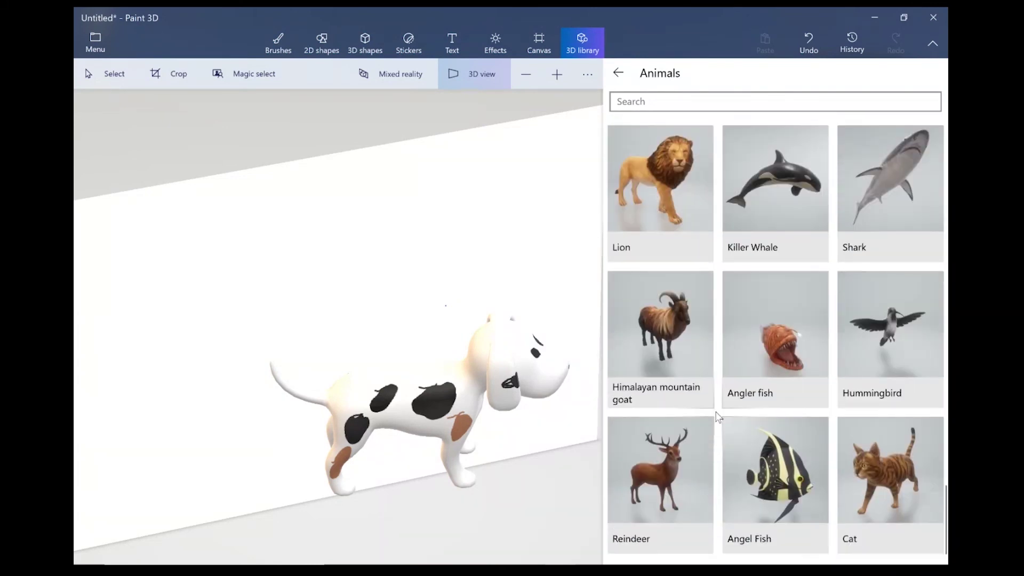
scroll(718, 417, "up", 6)
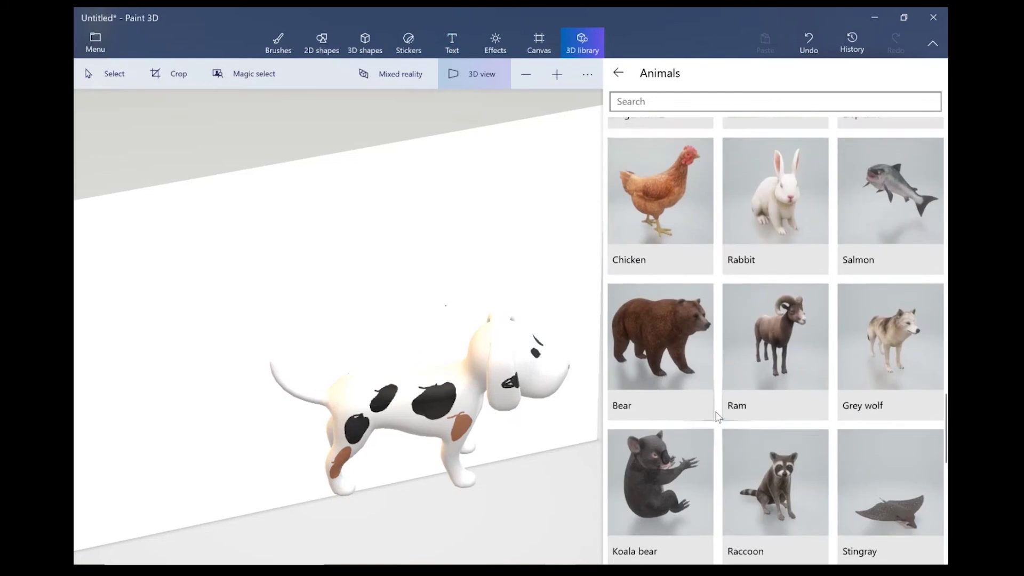
scroll(717, 417, "up", 2)
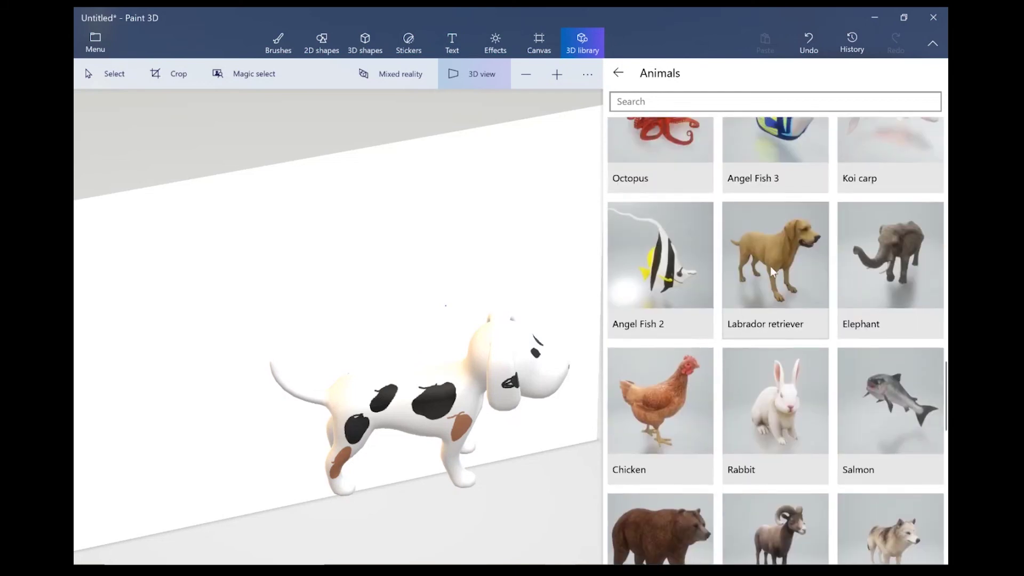
left_click(778, 272)
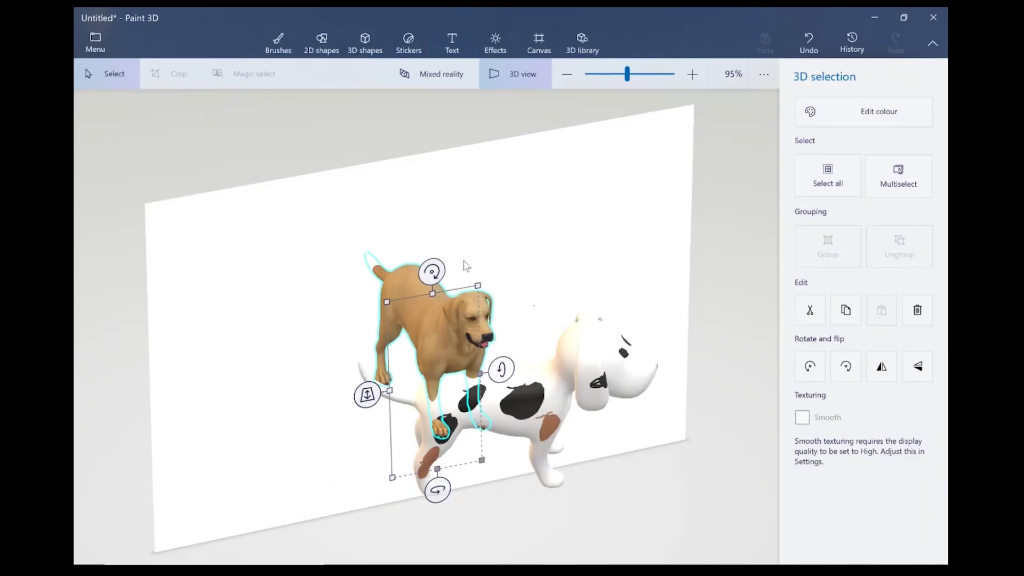
Step: In the flat canvas view, place the Labrador on the canvas's left side, slightly enlarged, and the spotted dog on the right side
left_click(520, 71)
left_click_drag(368, 224, 202, 256)
left_click(437, 317)
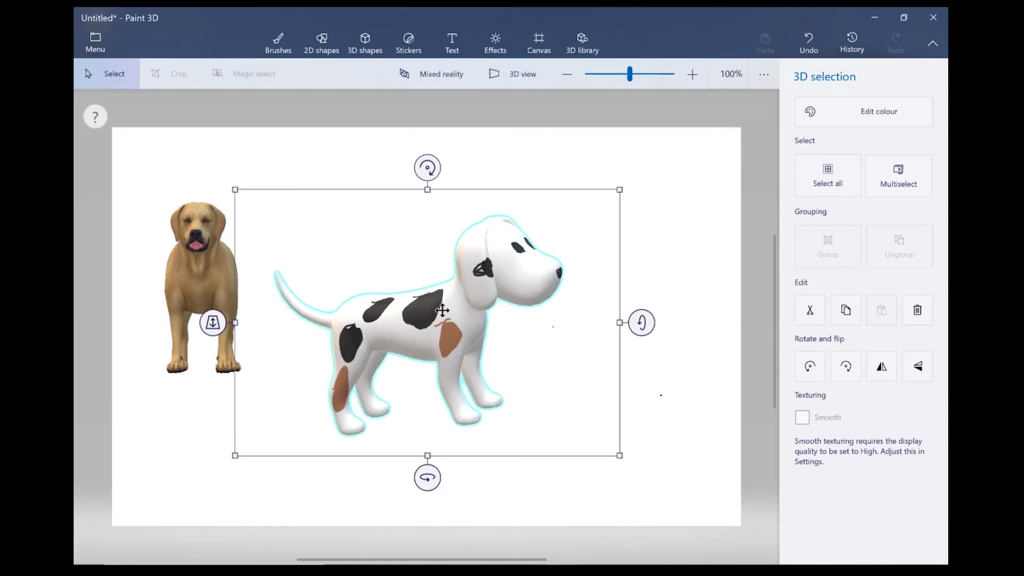
left_click_drag(443, 315, 578, 299)
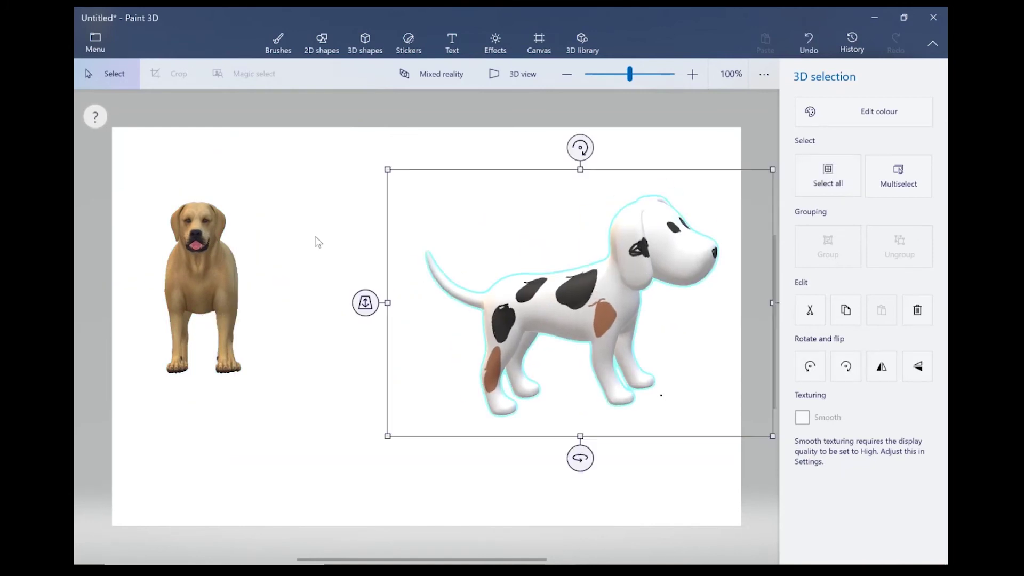
left_click(210, 271)
left_click_drag(258, 190, 261, 182)
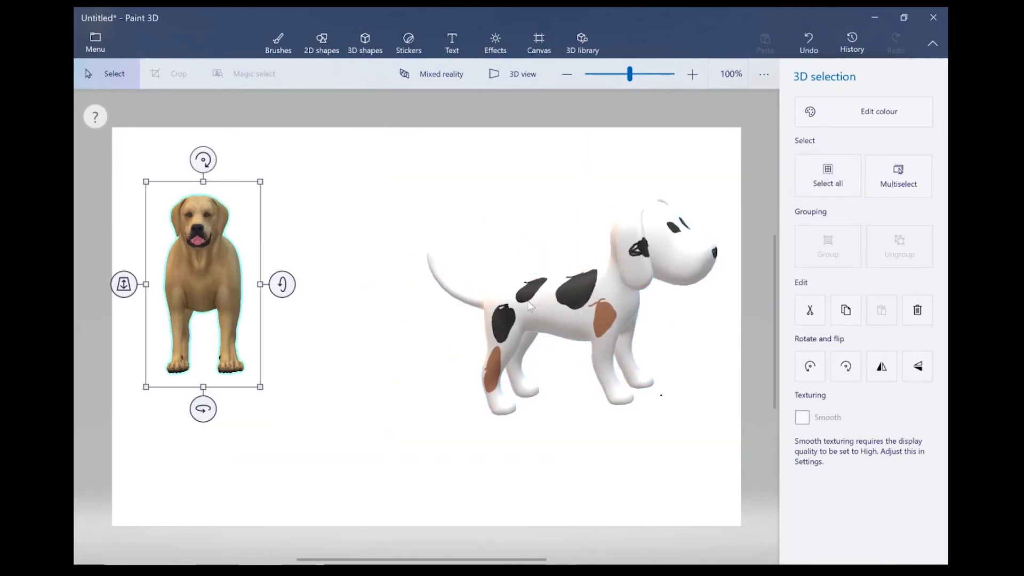
Step: Tilt the spotted dog slightly so its head rises and move it back to the middle of the canvas
left_click(529, 305)
mouse_move(582, 145)
left_mouse_down()
mouse_move(601, 166)
mouse_move(581, 148)
left_mouse_up()
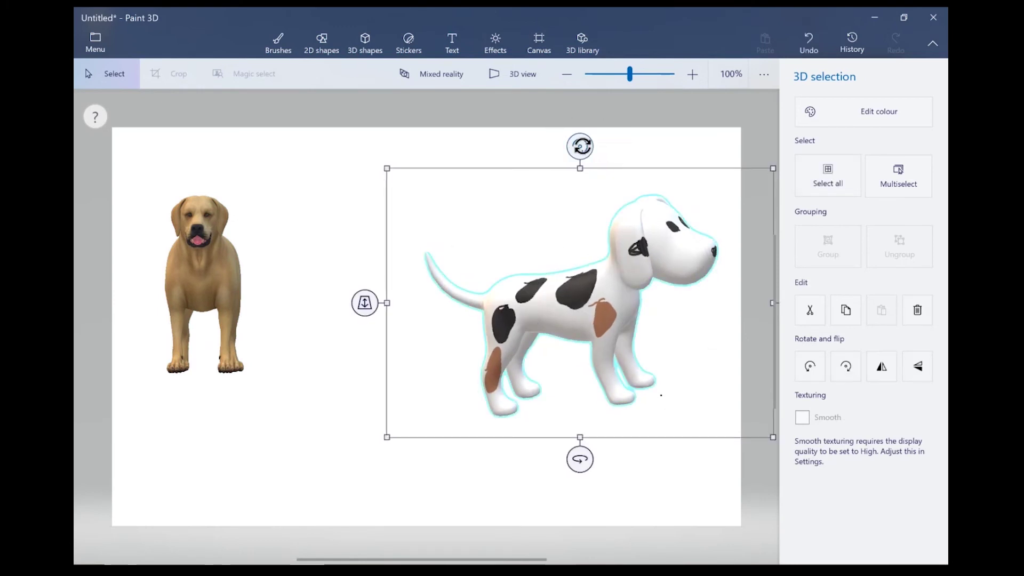
left_click_drag(580, 134, 581, 136)
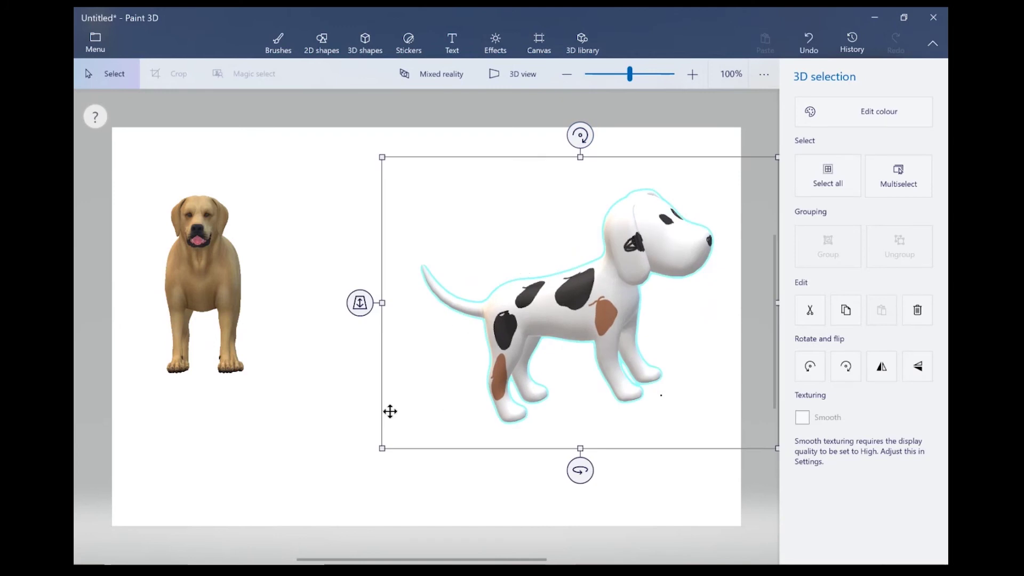
key("ctrl+z")
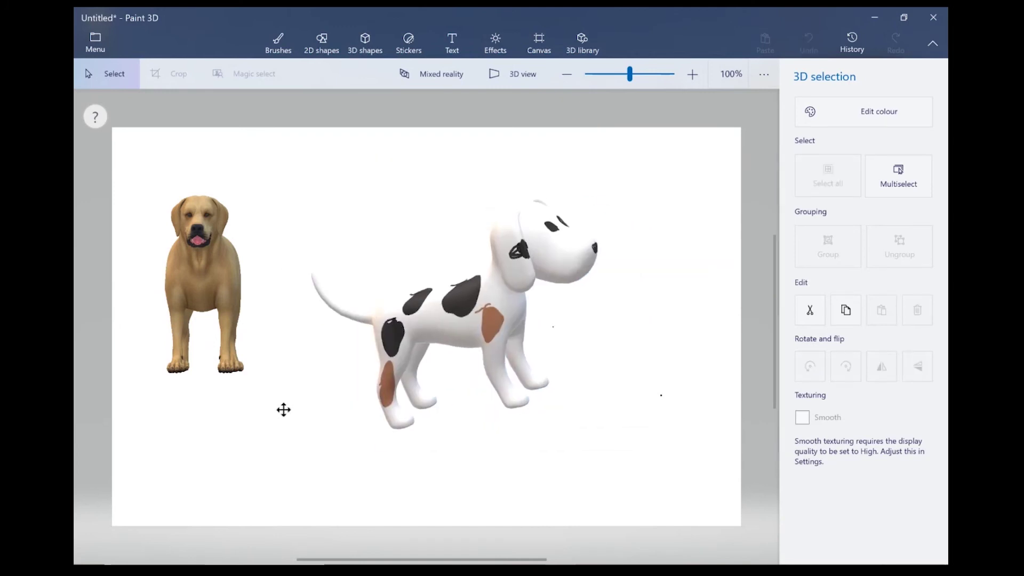
left_click(385, 403)
left_click_drag(687, 308, 699, 310)
mouse_move(247, 308)
left_mouse_down()
mouse_move(256, 313)
mouse_move(249, 309)
left_mouse_up()
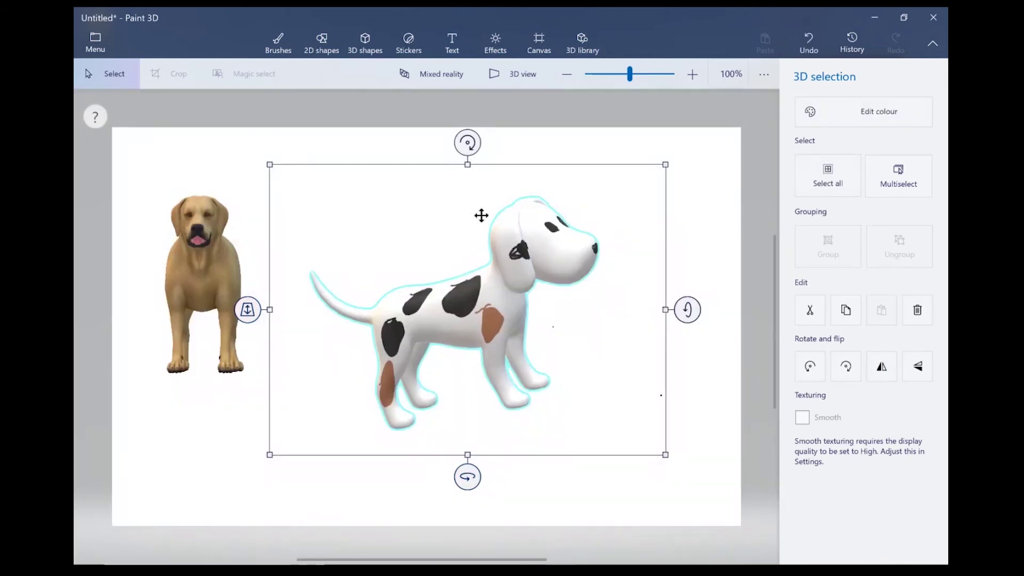
Step: Rotate the spotted dog clockwise to lower its head and move it to the right side of the canvas
left_click_drag(467, 143, 497, 174)
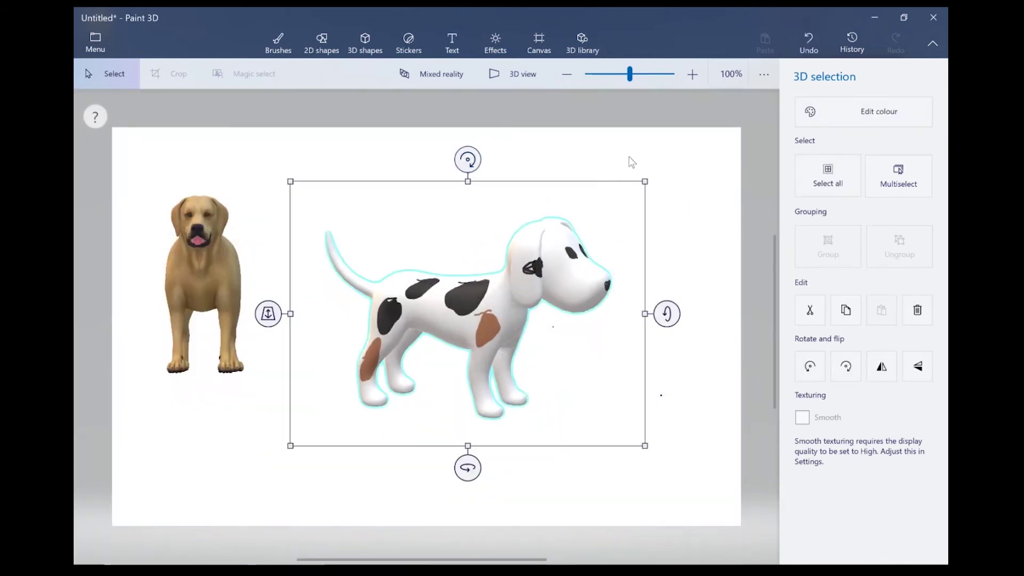
left_click(632, 162)
left_click(395, 279)
left_click_drag(402, 281, 496, 283)
Step: Turn the Labrador about its vertical axis to face the spotted dog and move it closer behind that dog
left_click(153, 290)
left_click(188, 288)
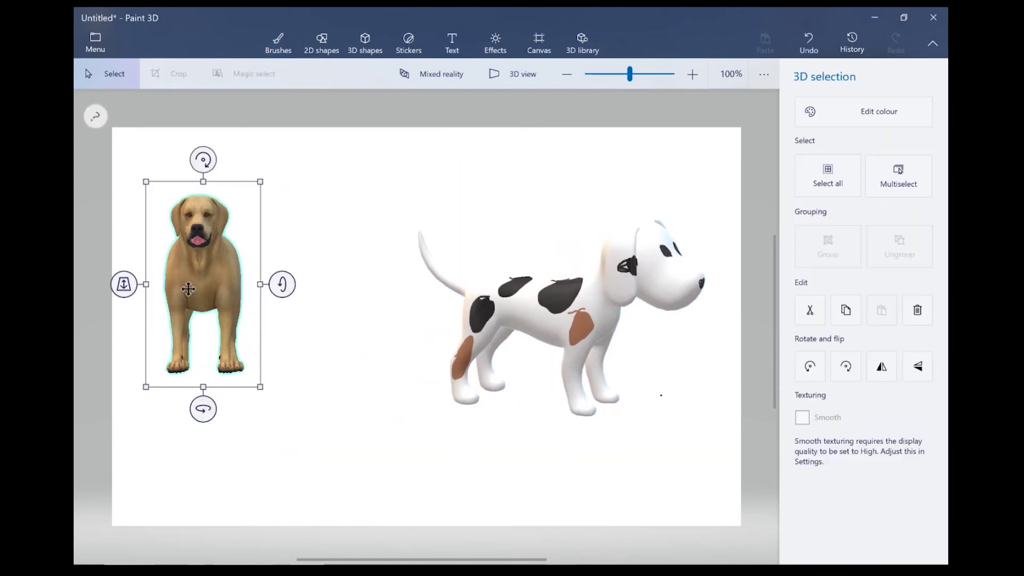
left_click_drag(203, 409, 272, 377)
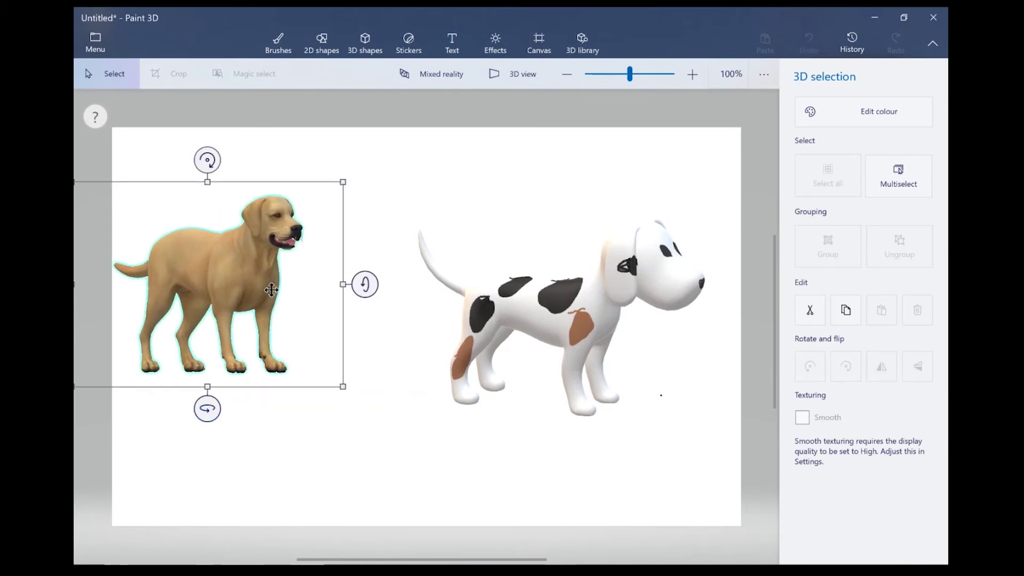
left_click_drag(270, 289, 344, 303)
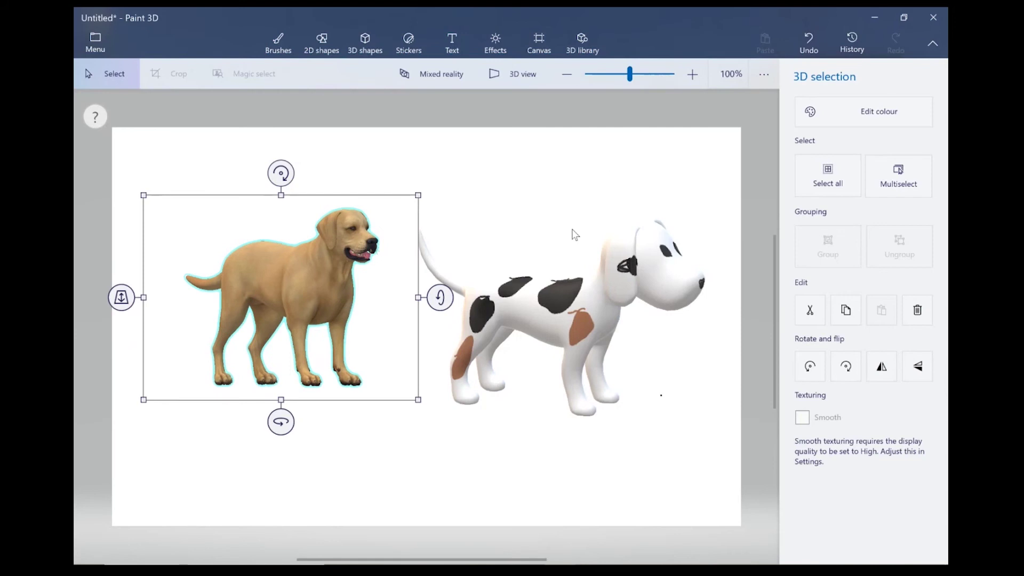
Step: Show both dogs in mixed reality, place them on the painting's hillside and take a photo
left_click(439, 77)
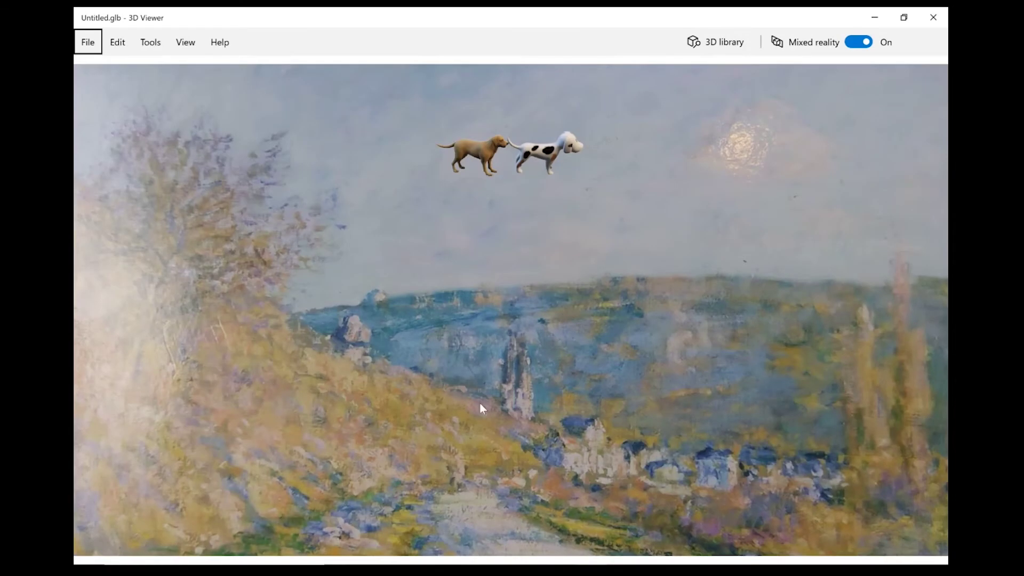
left_click(514, 369)
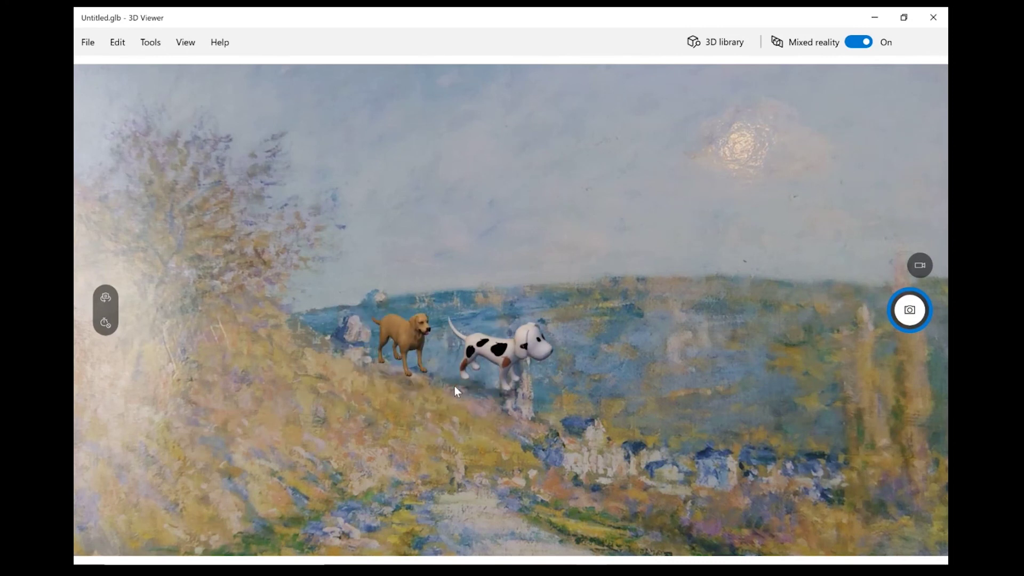
left_click(916, 322)
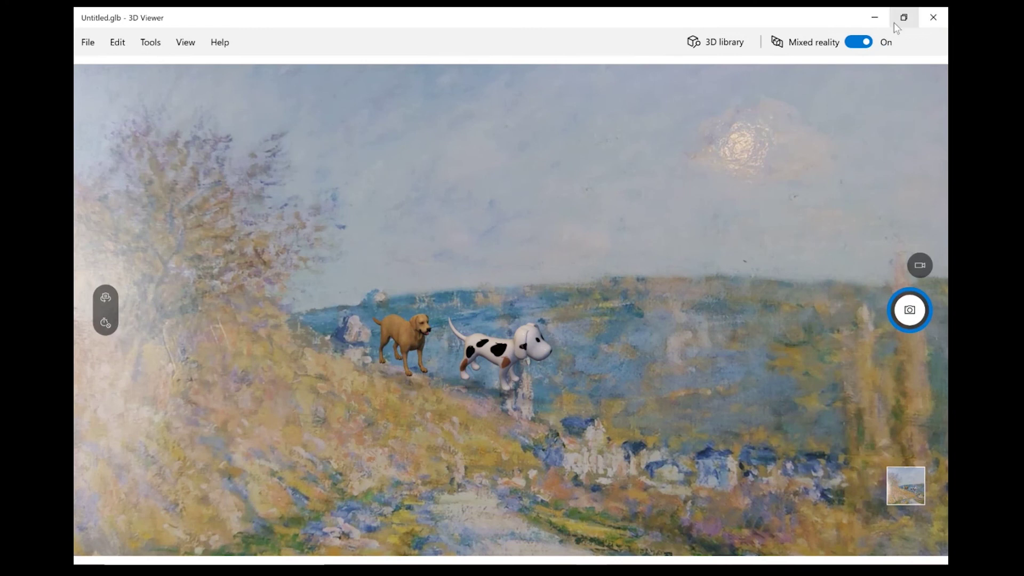
Step: Close the mixed reality viewer and minimise Paint 3D to reach the desktop
left_click(874, 22)
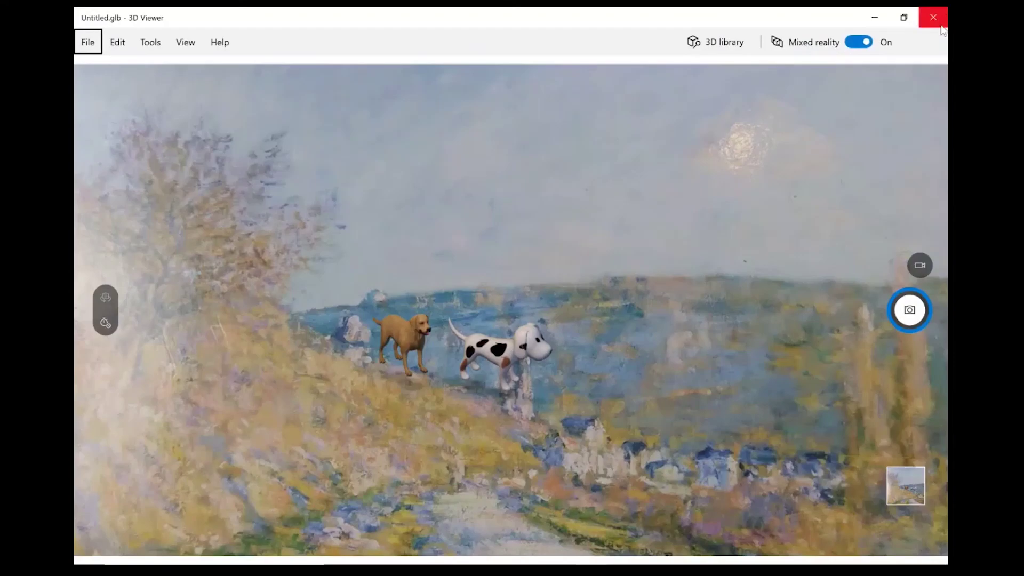
left_click(933, 17)
left_click(567, 145)
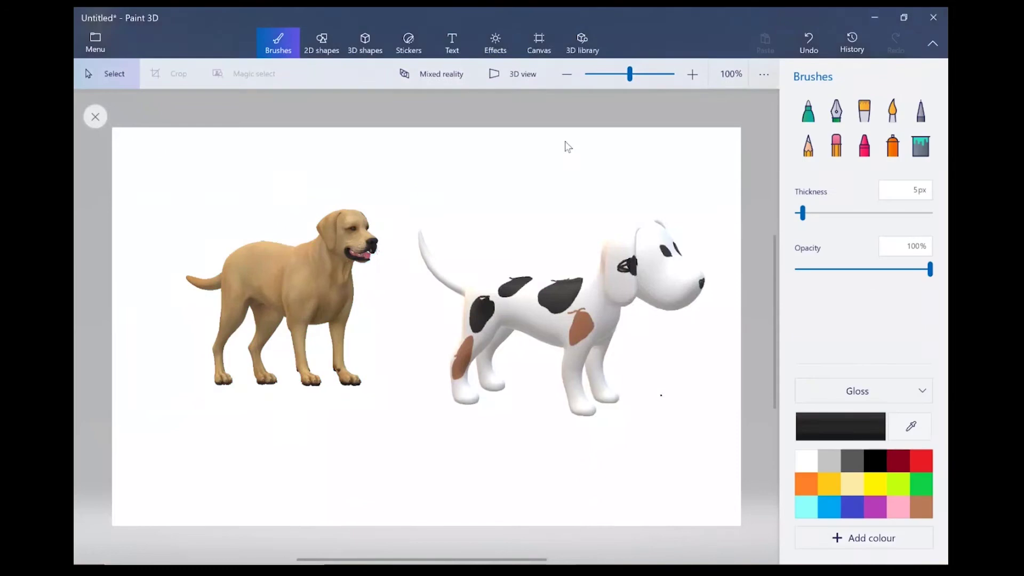
left_click(877, 22)
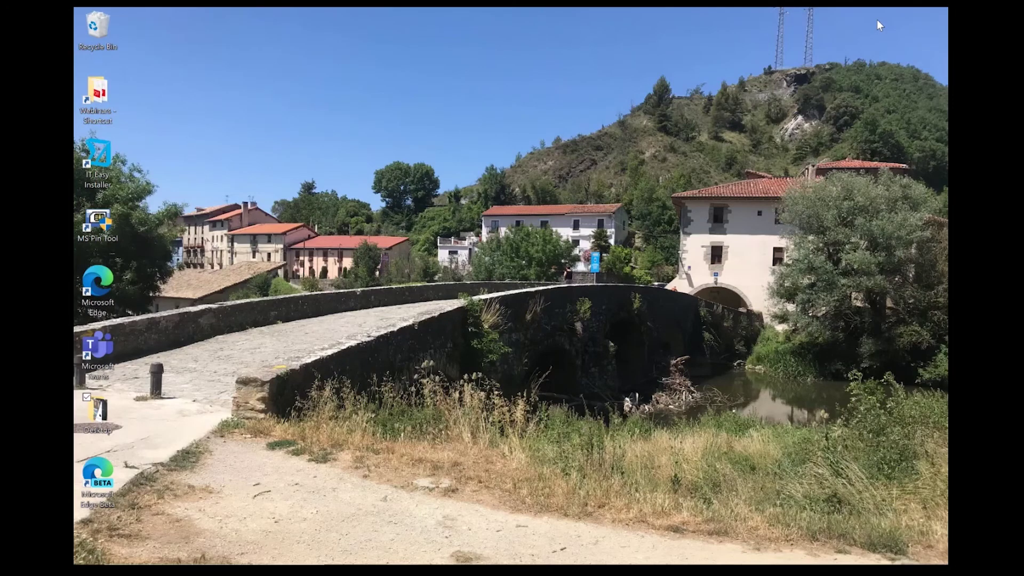
Step: Search Windows for "video" and open the Video editor app
key("super+s")
type("video")
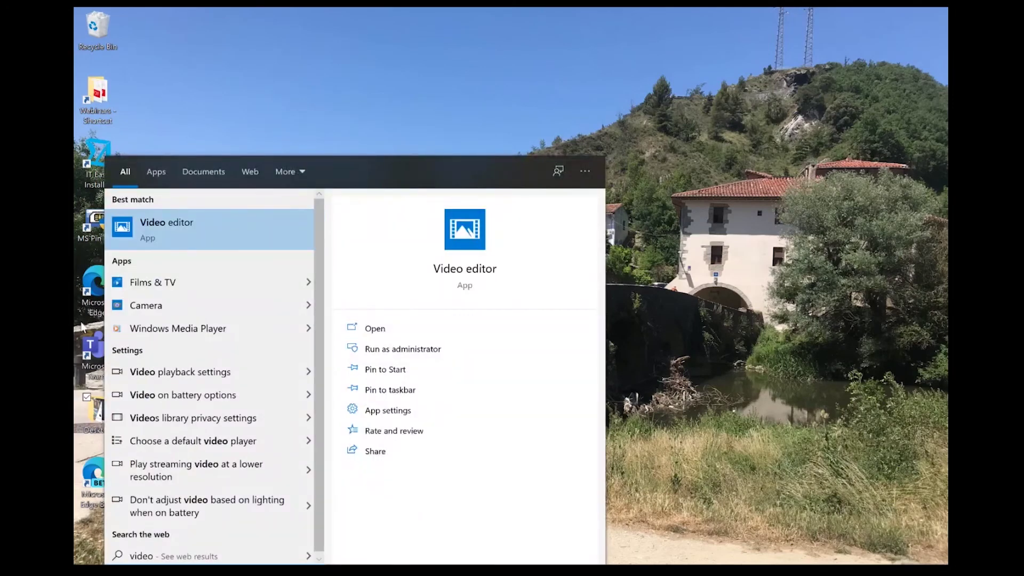
left_click(191, 226)
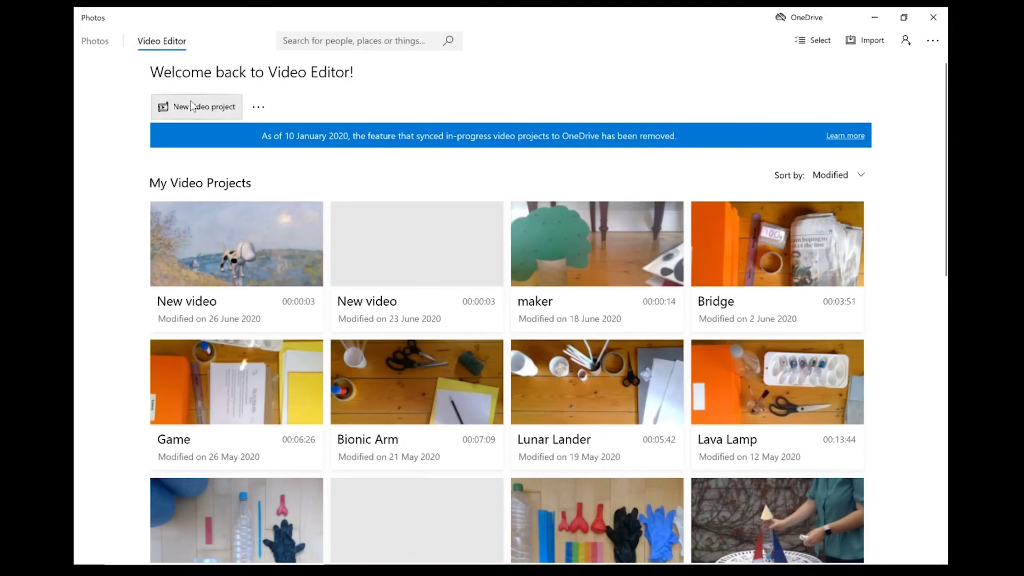
Step: Create a new video project named "Spot and his friends"
left_click(212, 109)
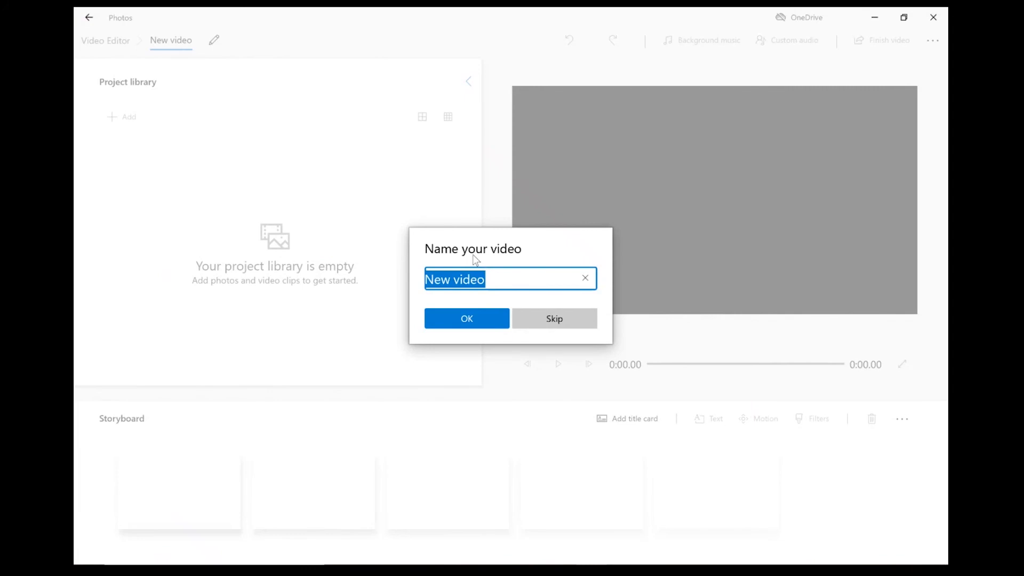
key("BackSpace")
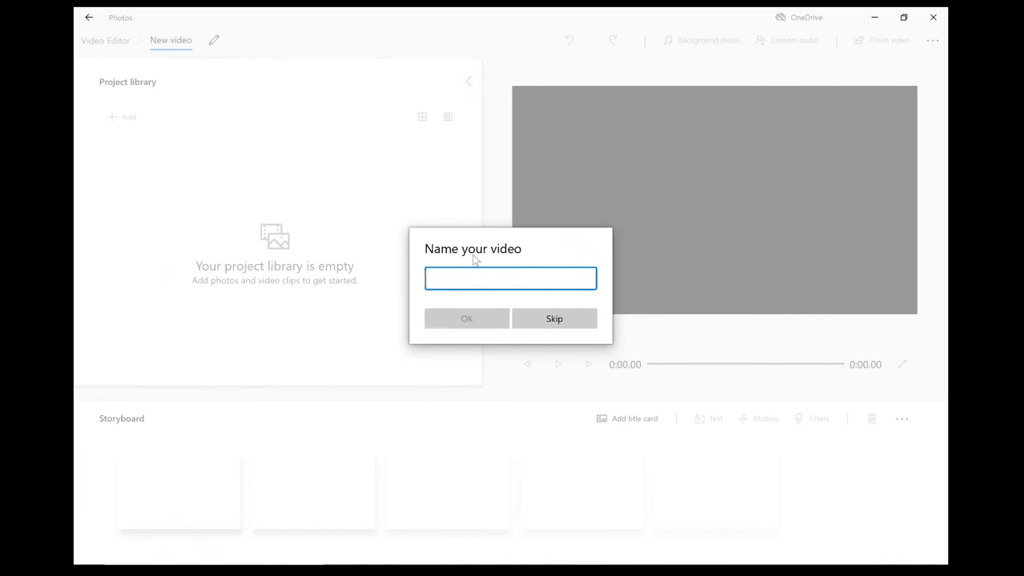
type("Spot and ")
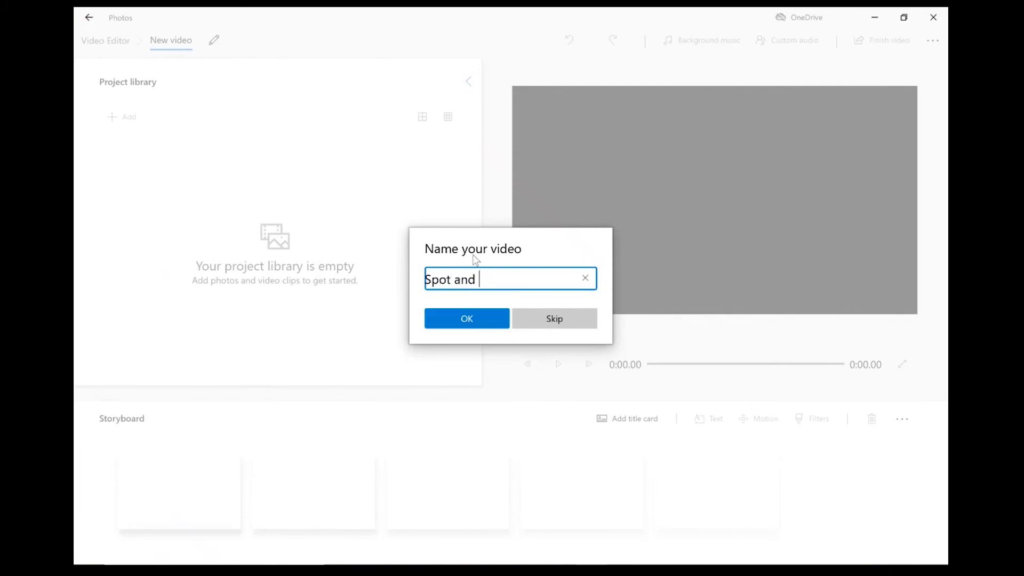
type("his friends")
left_click(469, 317)
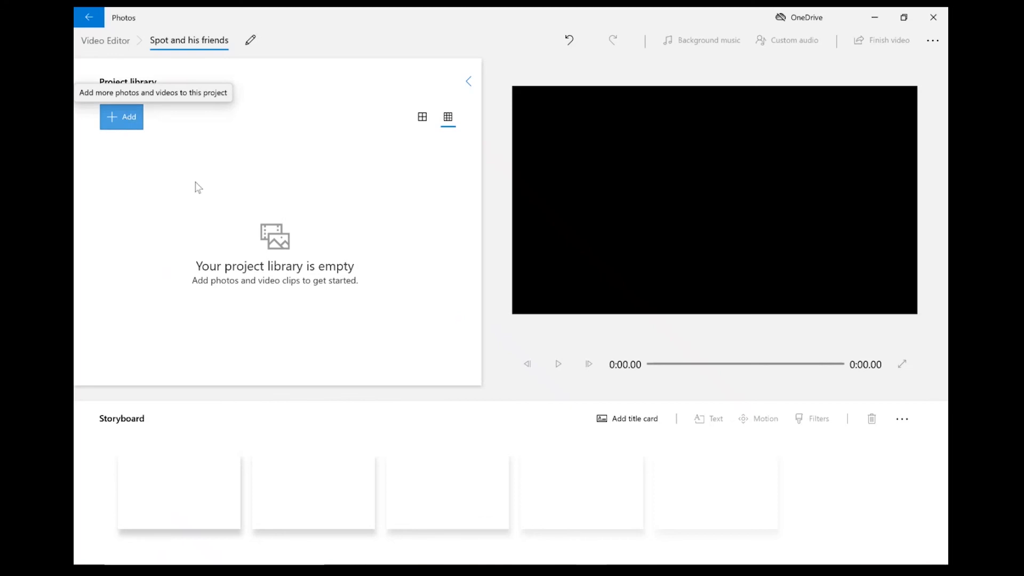
Step: Browse this PC for project library files and open the Camera Roll folder inside Pictures
left_click(124, 116)
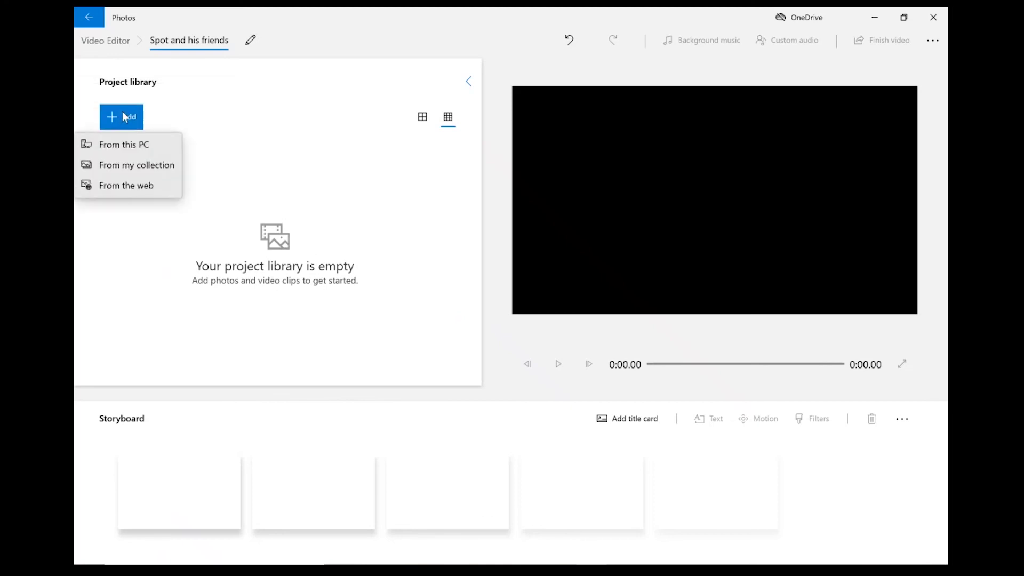
left_click(128, 152)
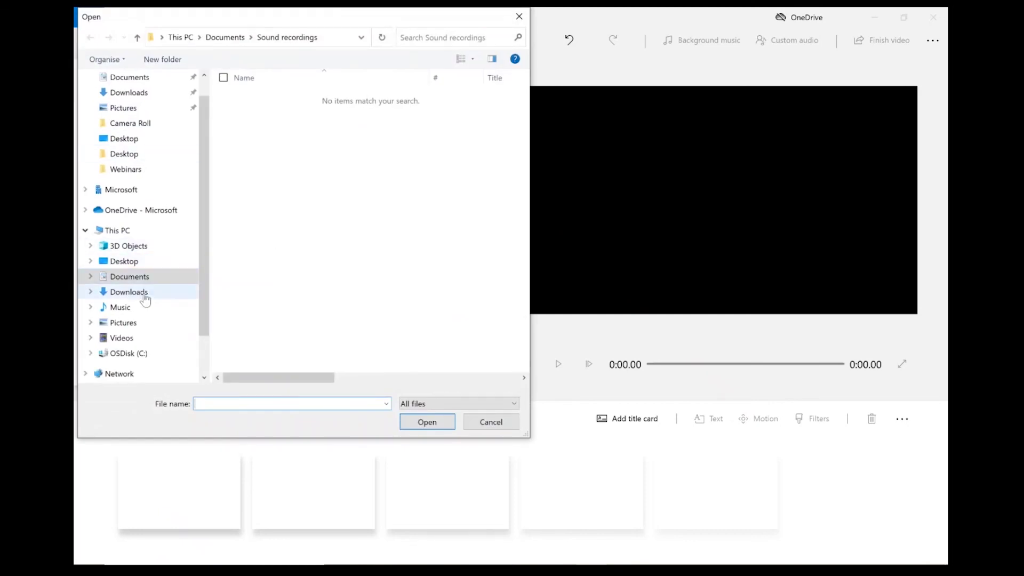
left_click(124, 323)
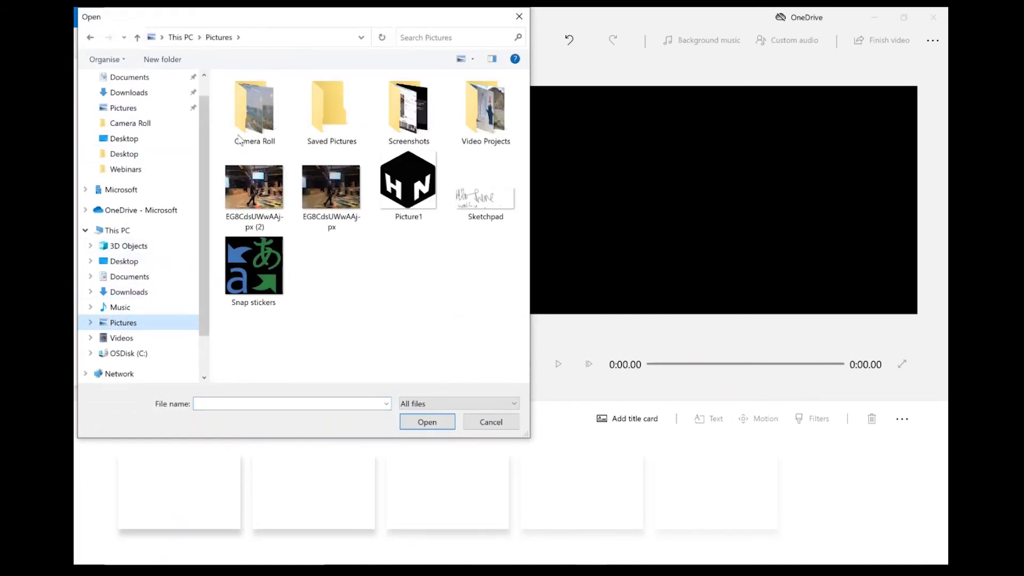
left_click(260, 104)
double_click(266, 122)
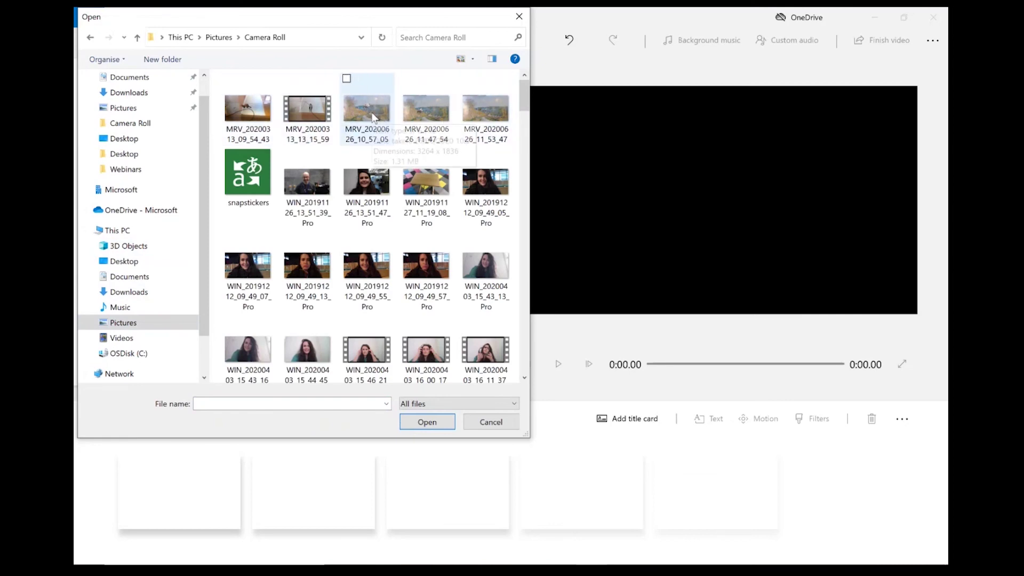
left_click(427, 113)
left_click(491, 118)
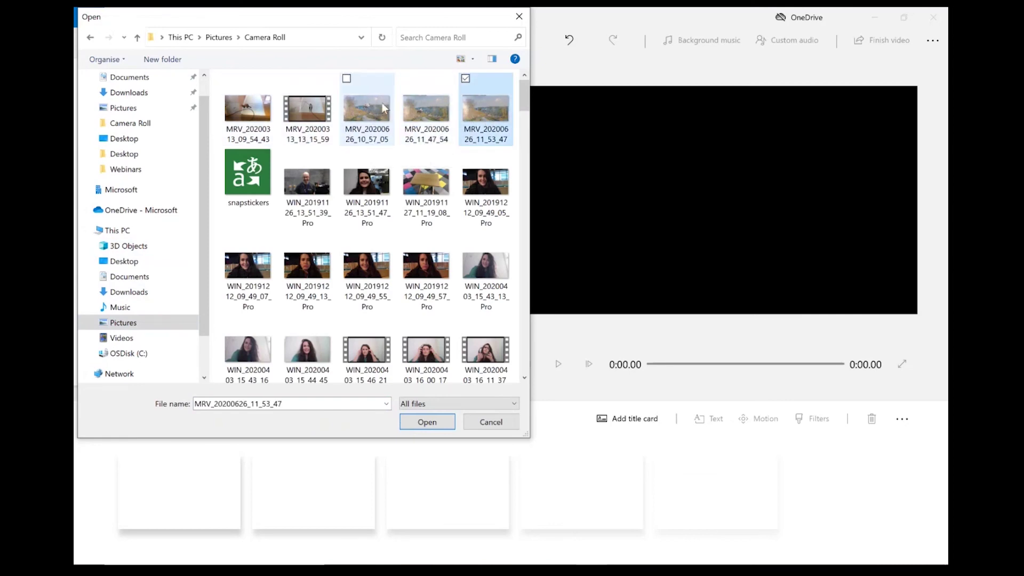
left_click(368, 96)
left_click(405, 79)
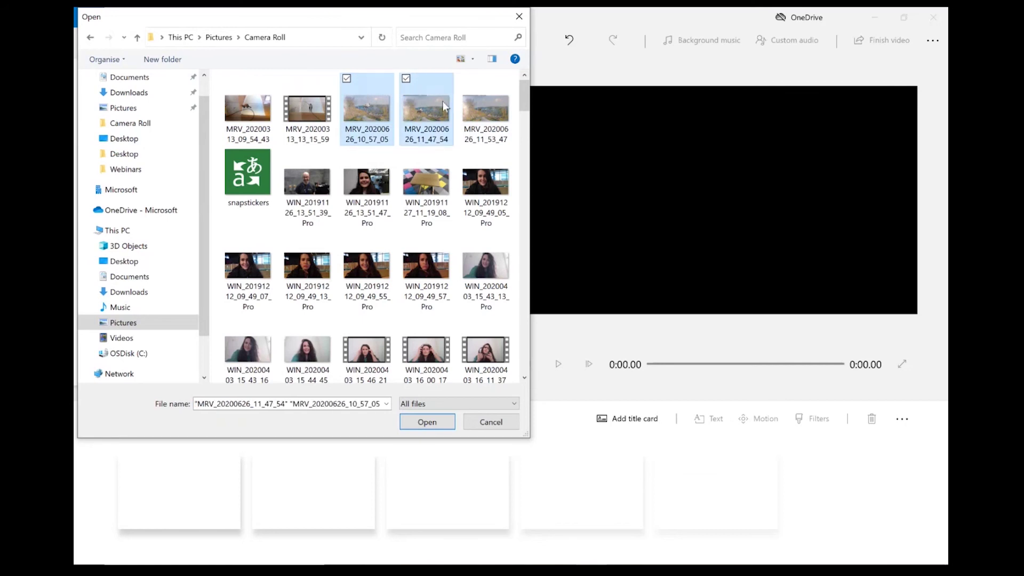
left_click(500, 103, "ctrl")
left_click(485, 96)
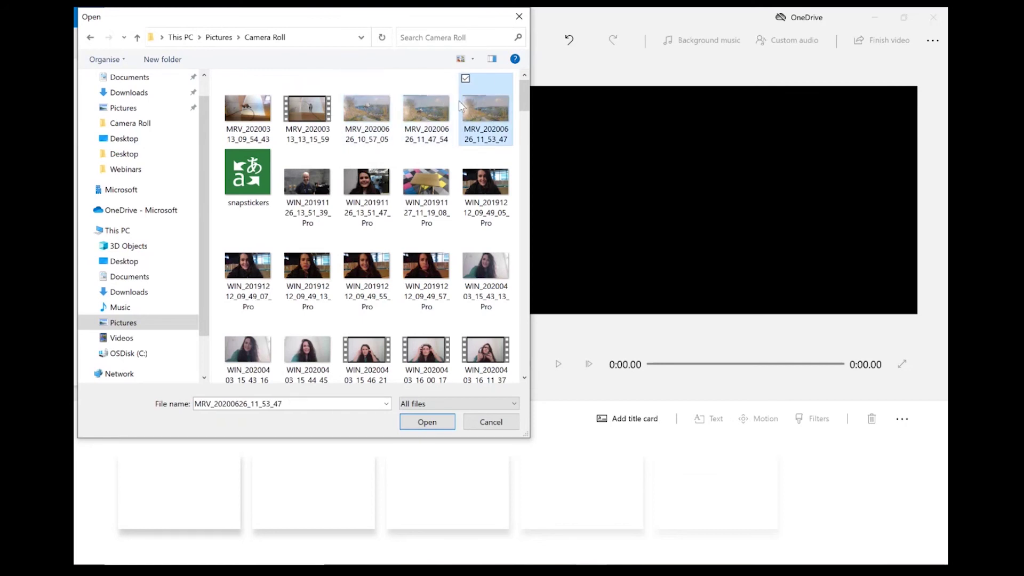
Step: Add the photos MRV_20200626_10_57_05, MRV_20200626_11_47_54 and MRV_20200626_11_53_47 to the project library together
left_click(370, 97)
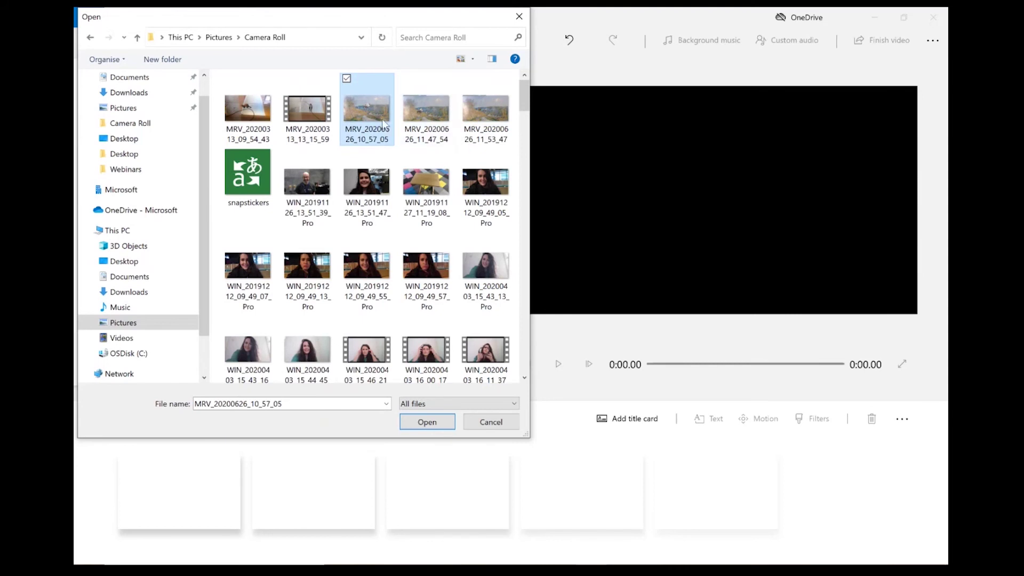
left_click(429, 112, "ctrl")
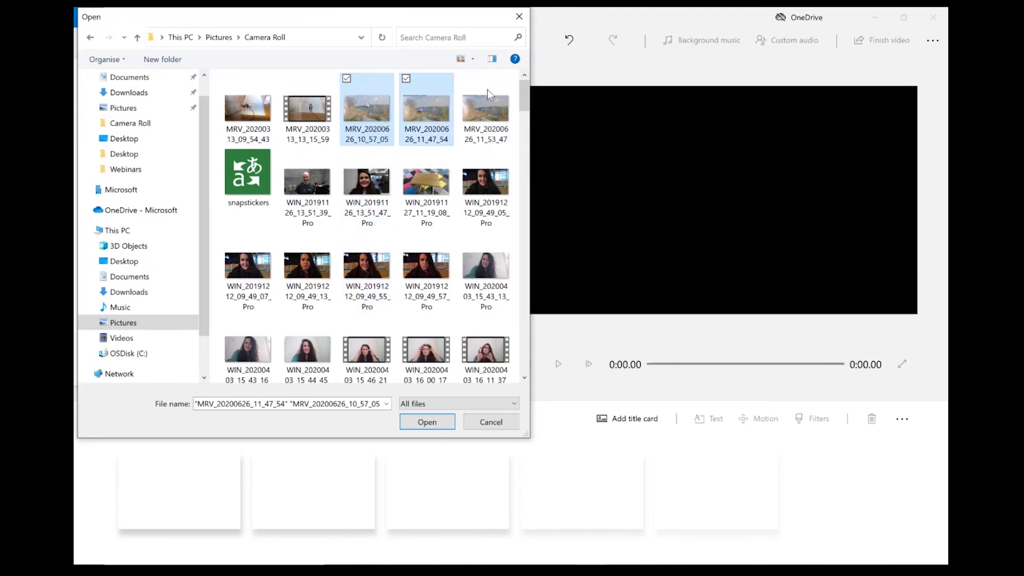
left_click(493, 92, "ctrl")
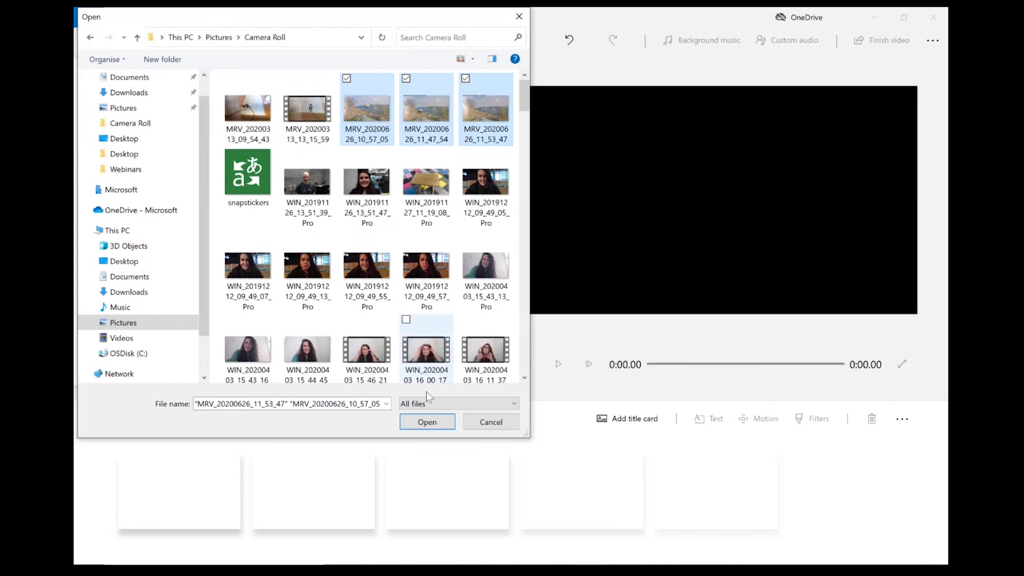
left_click(430, 421)
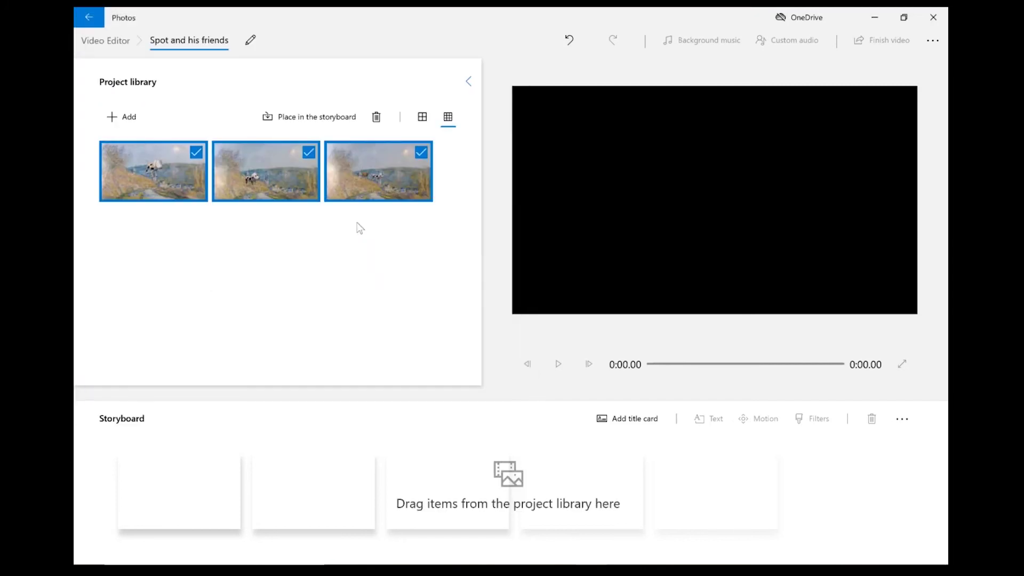
Step: Deselect the library photos and place the middle photo, with the spotted dog on the hillside, first in the storyboard
left_click(444, 194)
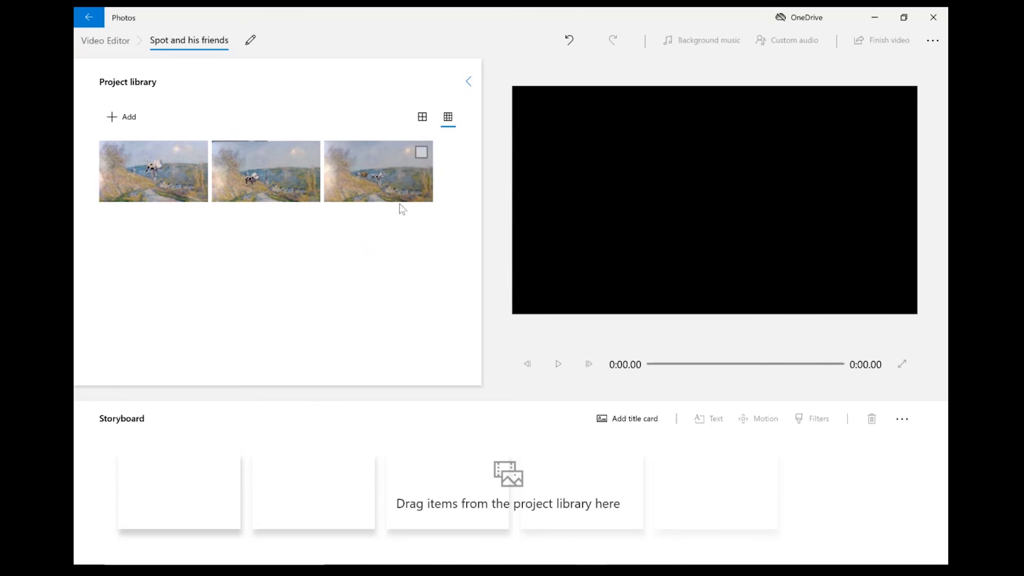
left_click_drag(400, 208, 395, 200)
left_click_drag(241, 178, 184, 484)
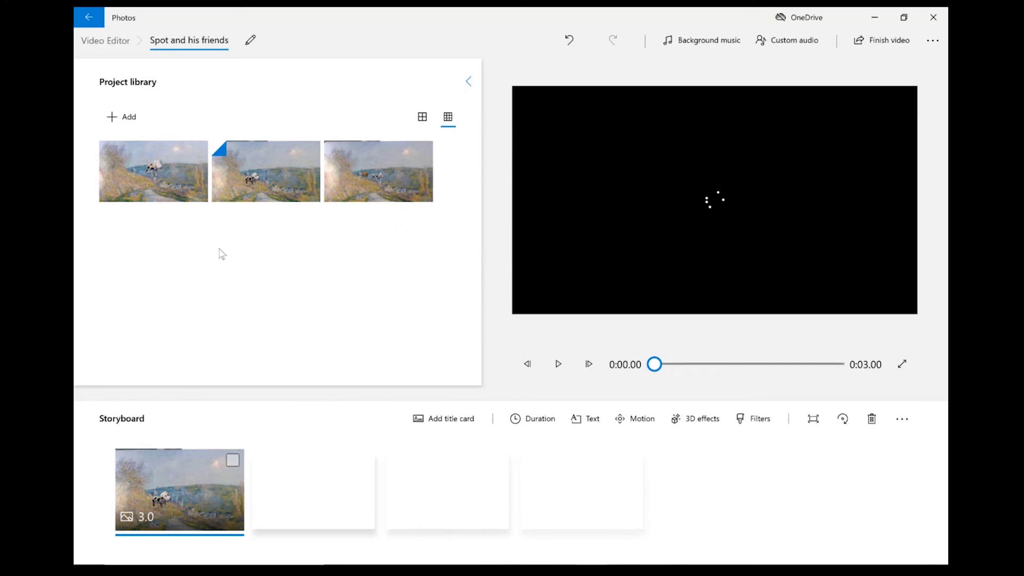
left_click_drag(131, 530, 277, 261)
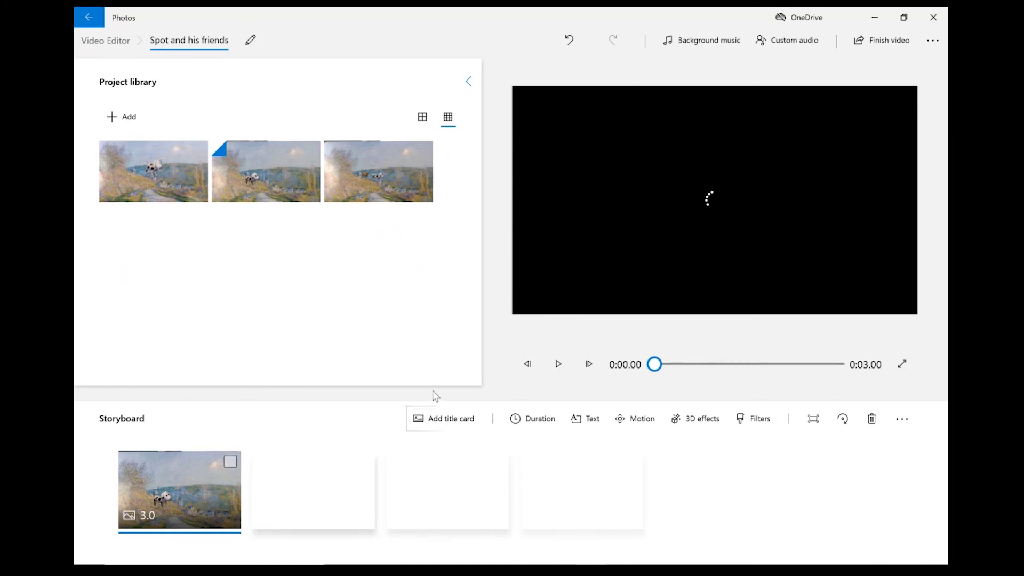
left_click_drag(257, 172, 303, 199)
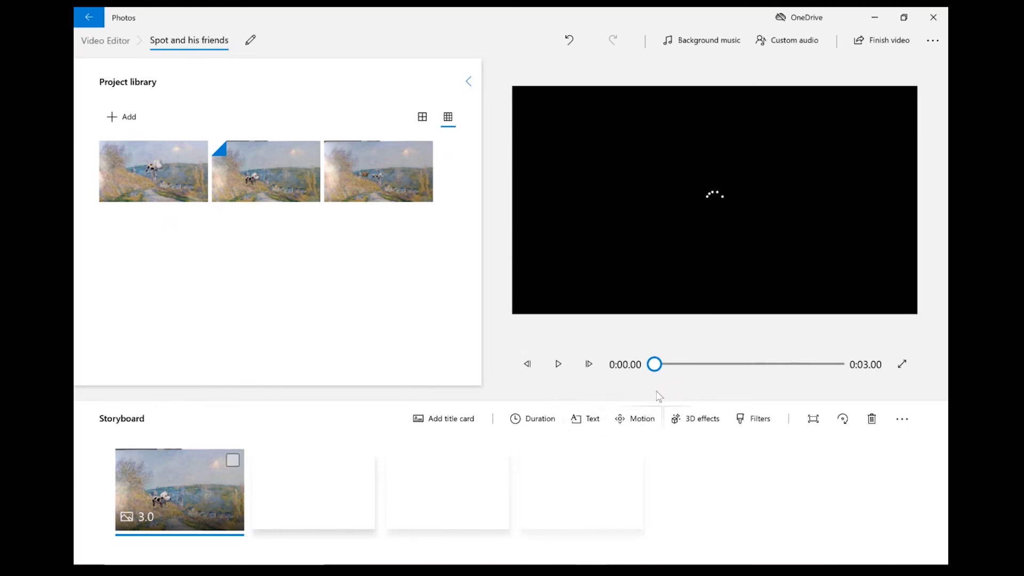
left_click(645, 422)
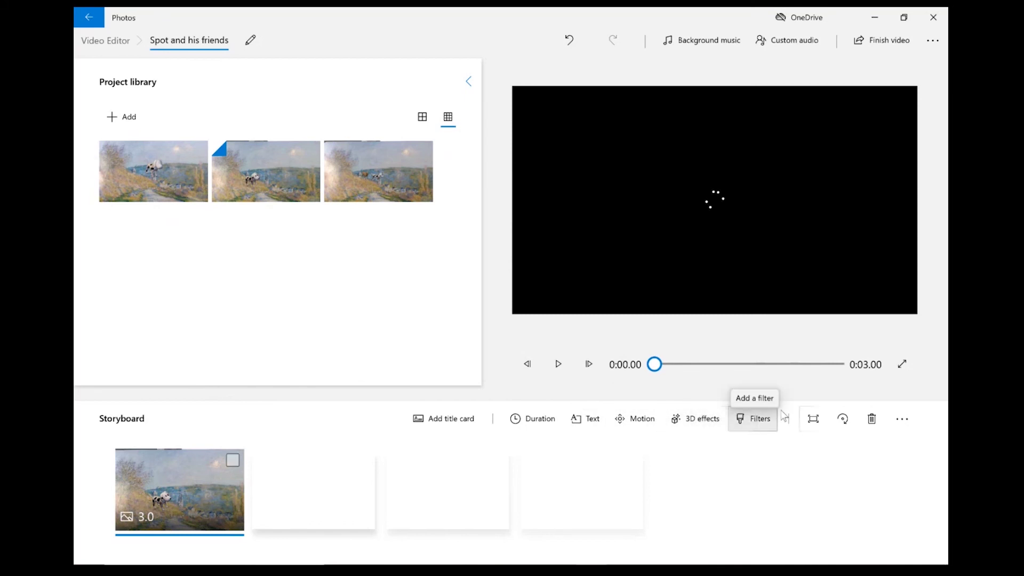
left_click(817, 418)
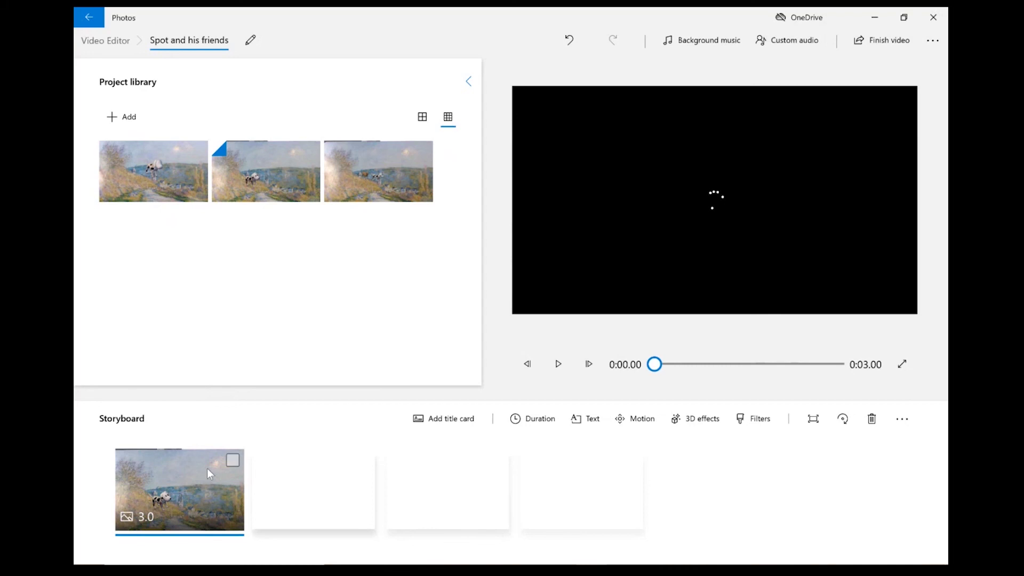
Step: Play the preview and place the photo showing both dogs second in the storyboard
left_click(558, 363)
left_click_drag(367, 180, 323, 495)
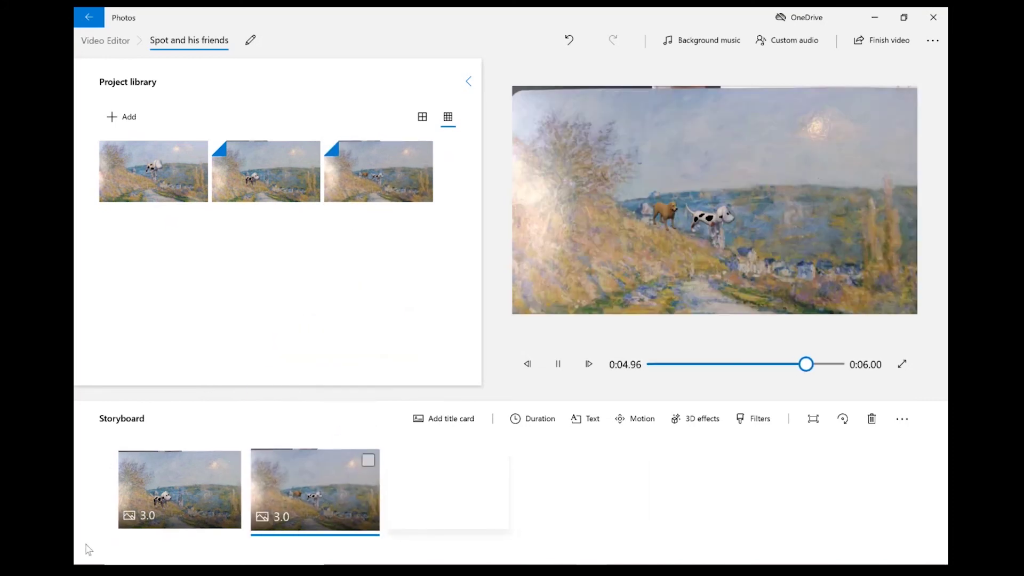
left_click(193, 483)
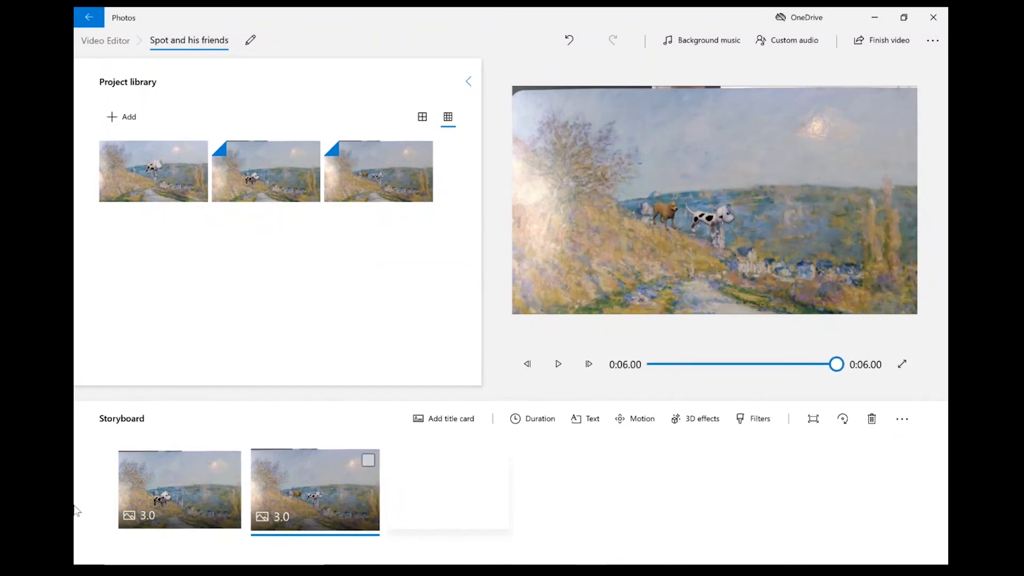
Step: Place the photo MRV_20200626_10_57_05 third in the storyboard and delete that clip again
left_click_drag(133, 180, 464, 492)
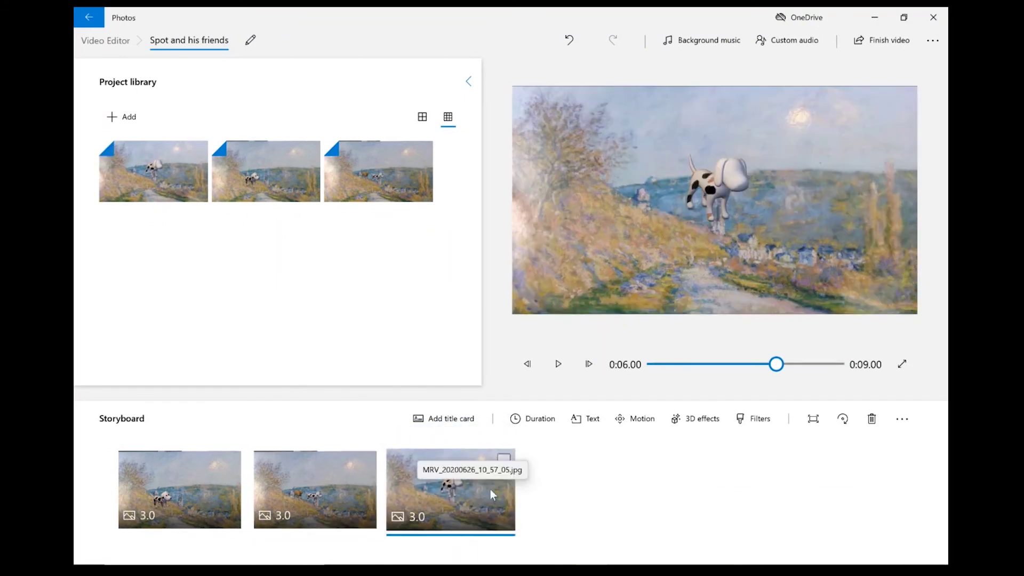
left_click_drag(488, 494, 187, 187)
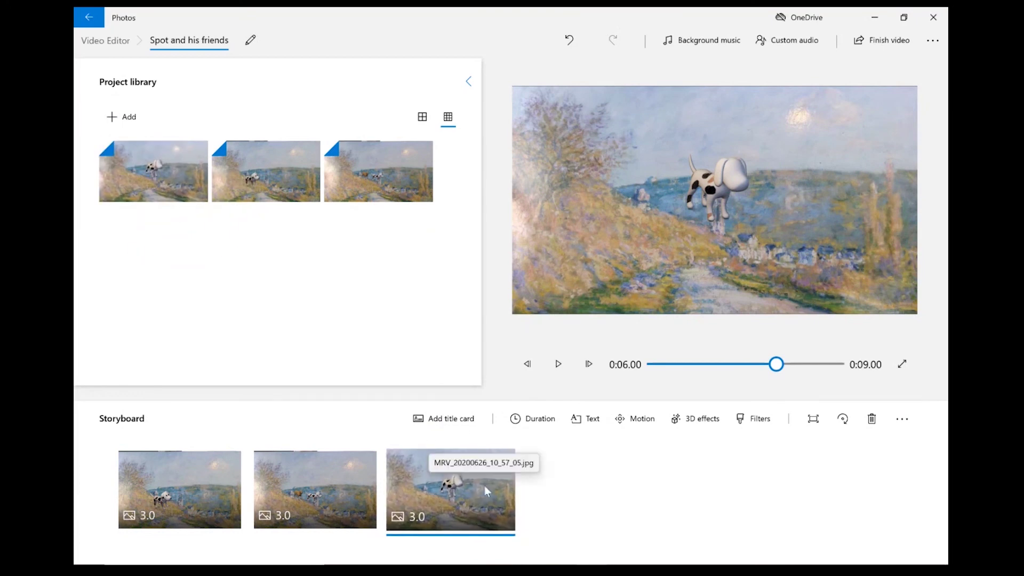
left_click(873, 422)
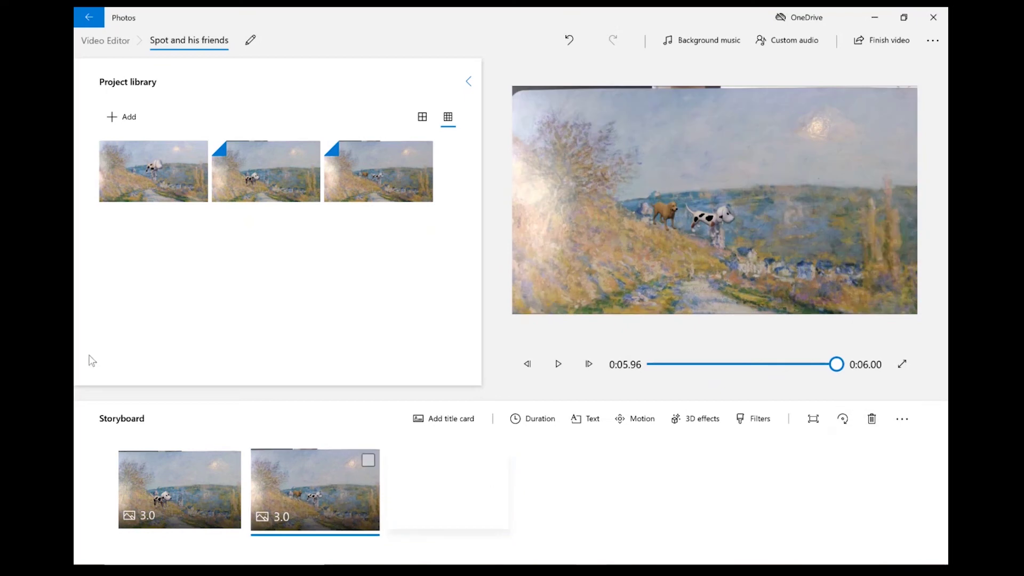
Step: Switch to Paint 3D, select the golden dog and the spotted dog together and enlarge them both
left_click(196, 490)
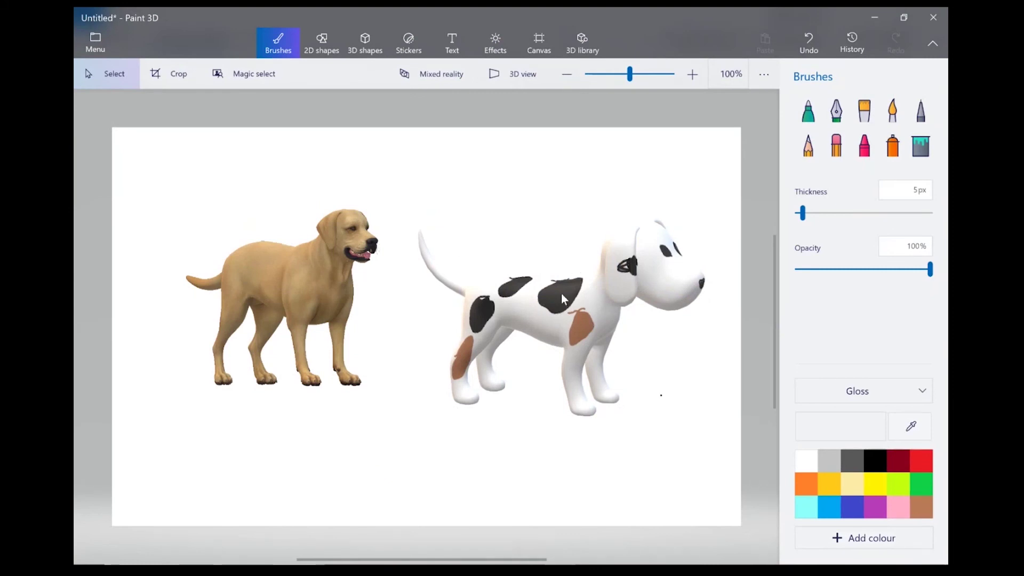
left_click(546, 304)
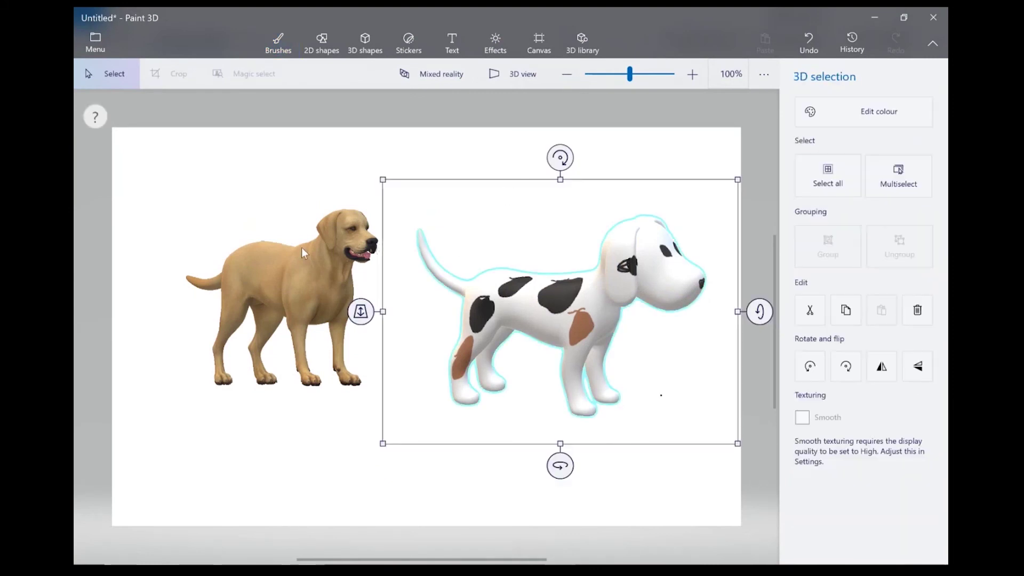
left_click(302, 248, "ctrl")
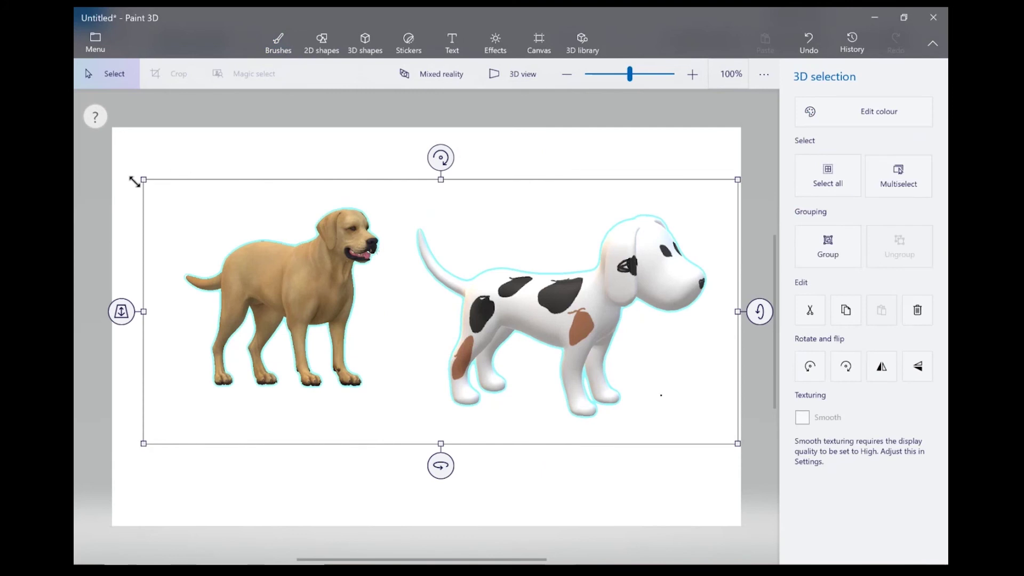
mouse_move(143, 180)
left_mouse_down()
mouse_move(78, 137)
mouse_move(84, 145)
left_mouse_up()
left_click(647, 430)
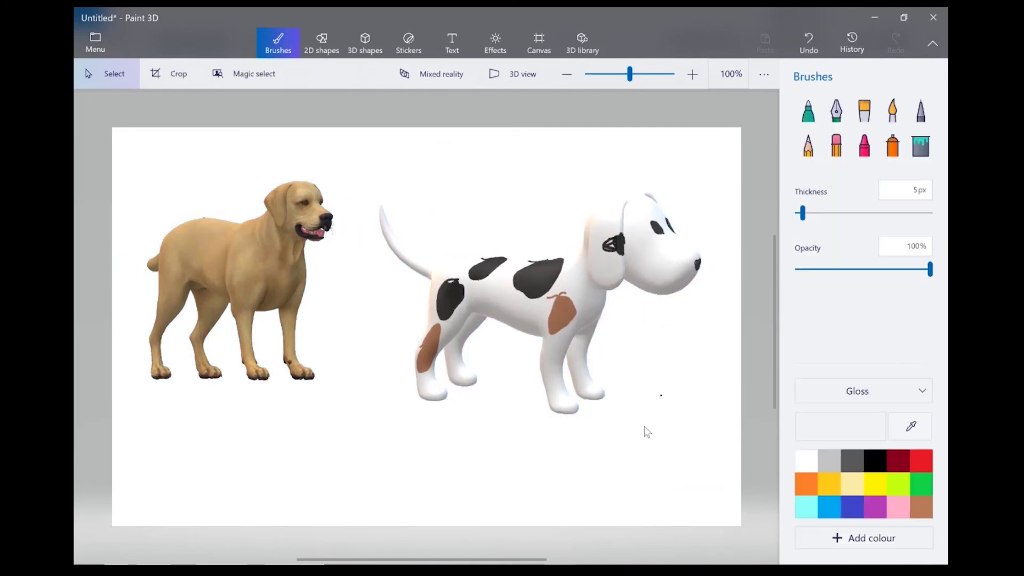
Step: Reselect both dogs, enlarge them slightly more as one selection and leave the selection with the Brushes tool active
left_click(558, 317)
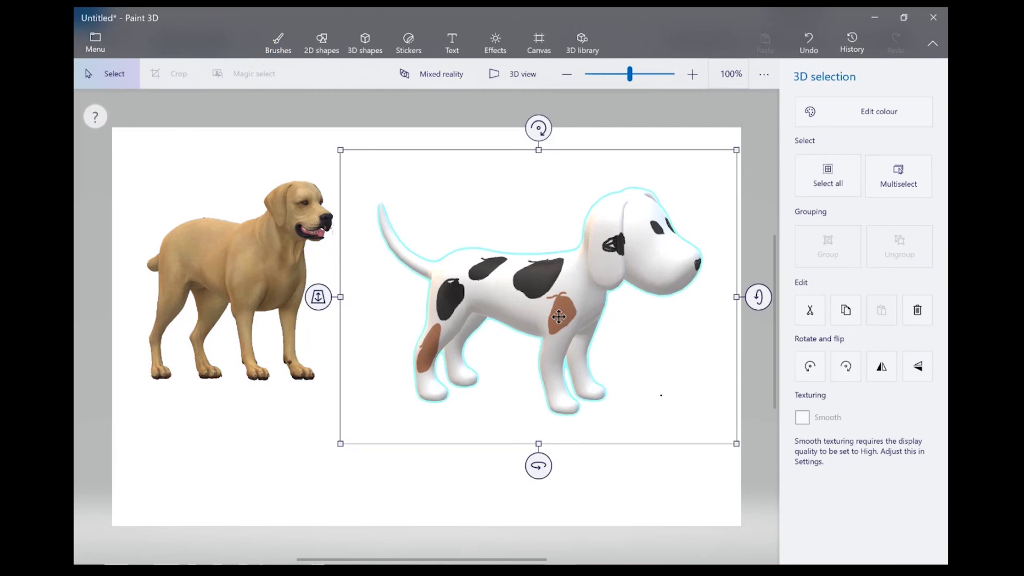
key("ctrl")
left_click(229, 303, "ctrl")
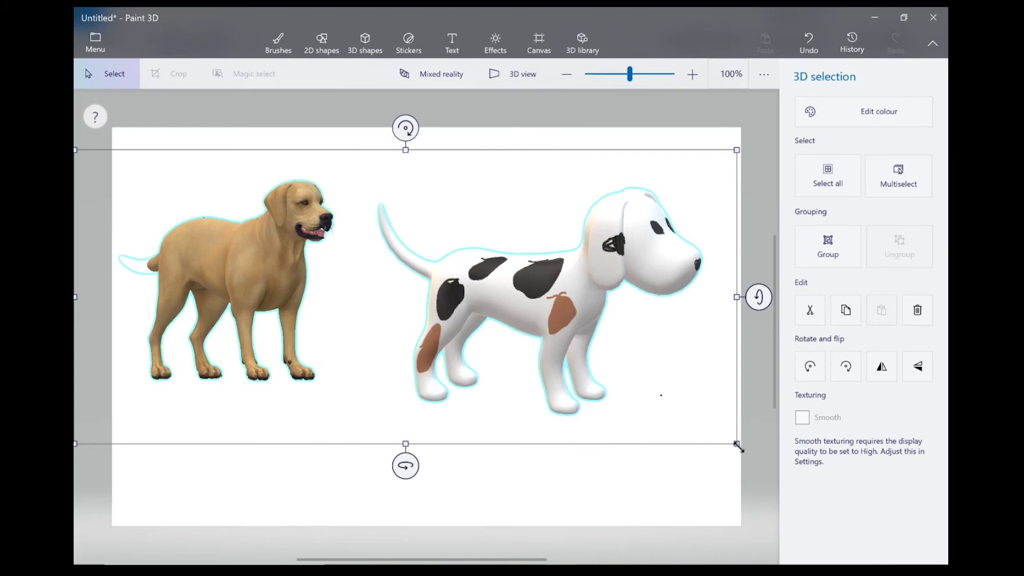
left_click_drag(738, 448, 752, 475)
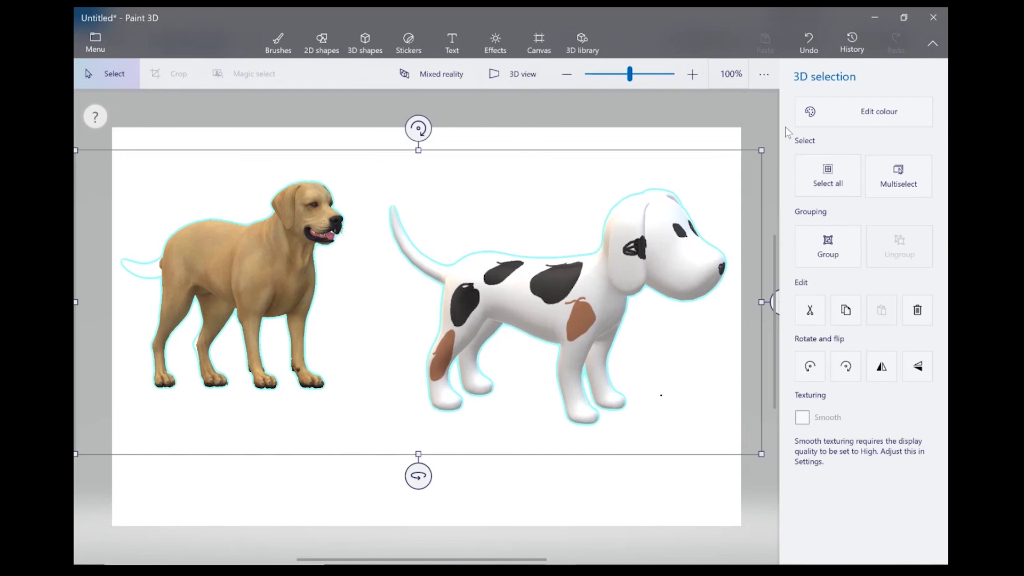
left_click(906, 170)
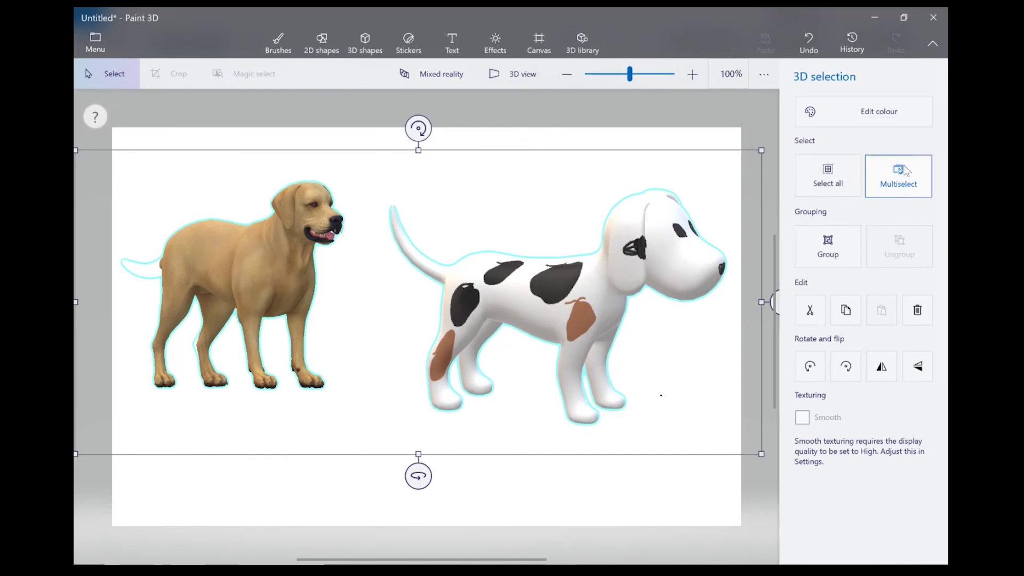
key("b")
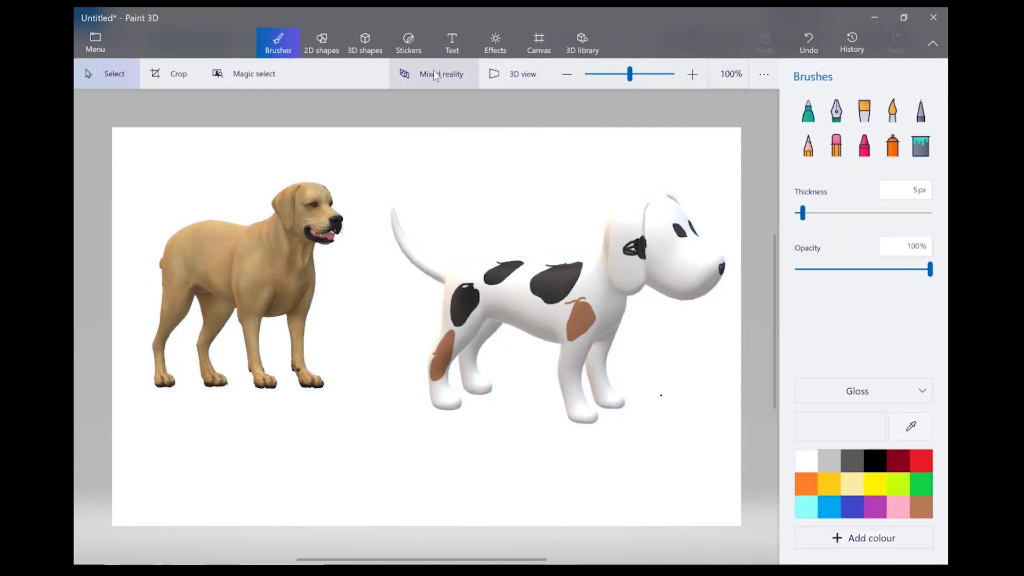
Step: Place both dogs on the painting's hillside in mixed reality and switch the capture mode to video
left_click(436, 76)
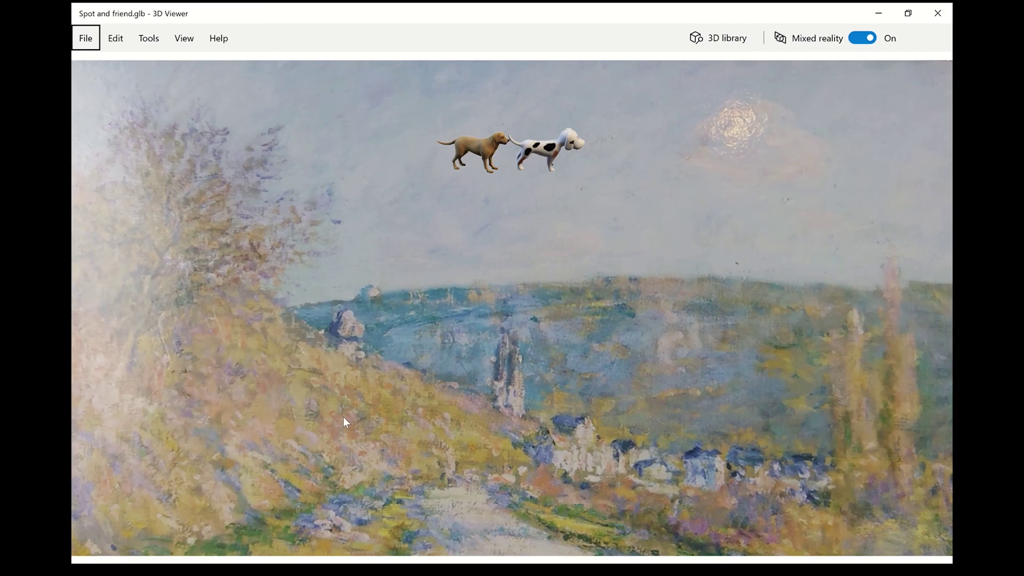
left_click(396, 400)
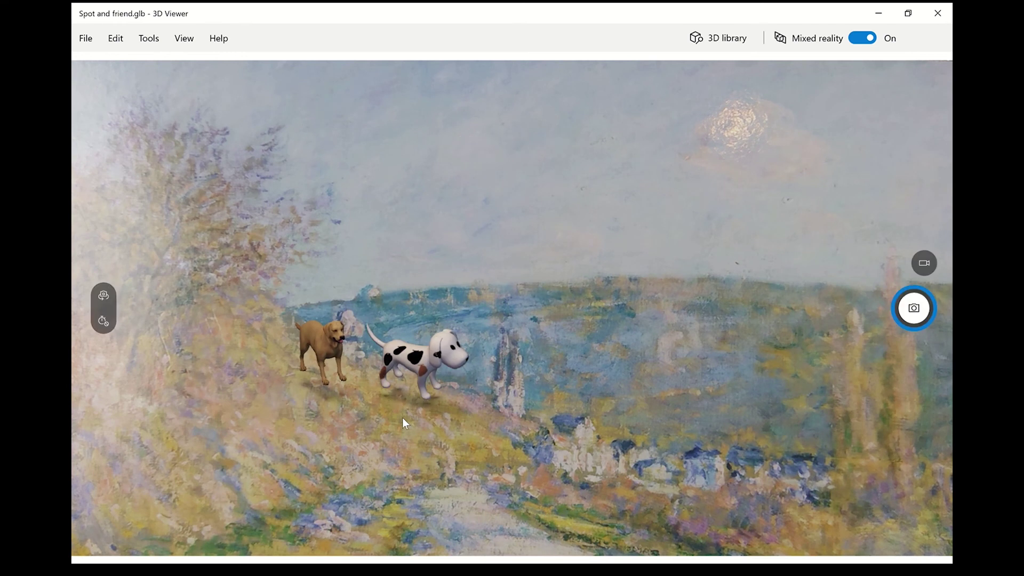
left_click_drag(402, 417, 412, 426)
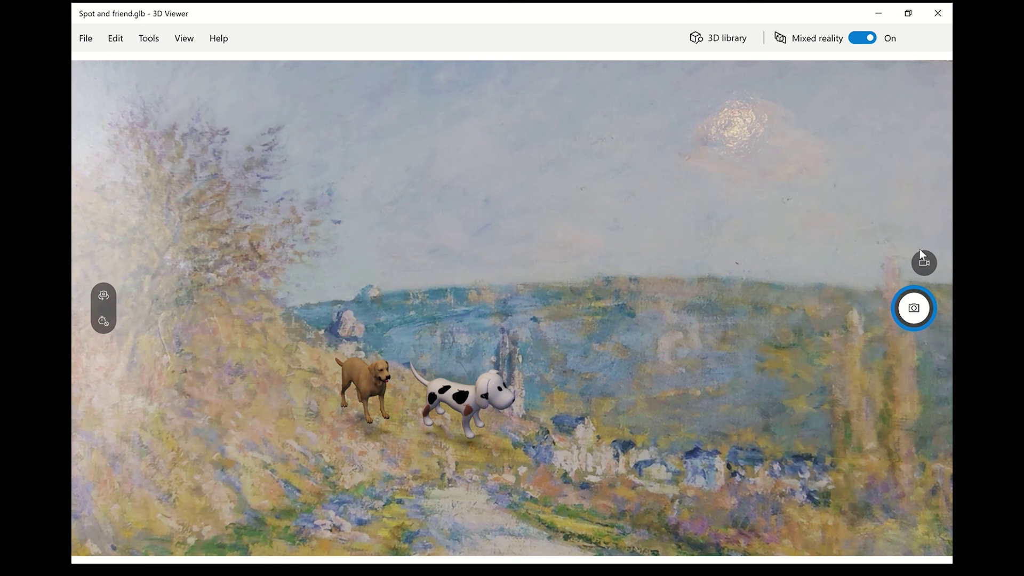
left_click(925, 267)
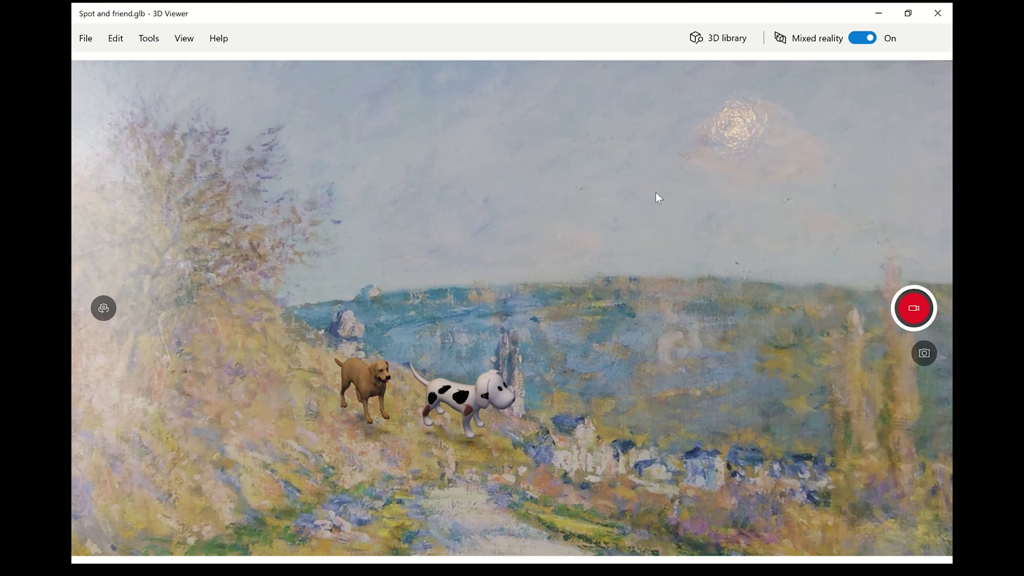
Step: Rotate the light slightly outside mixed reality, and place both dogs on the painting's hillside again in mixed reality
left_click(873, 44)
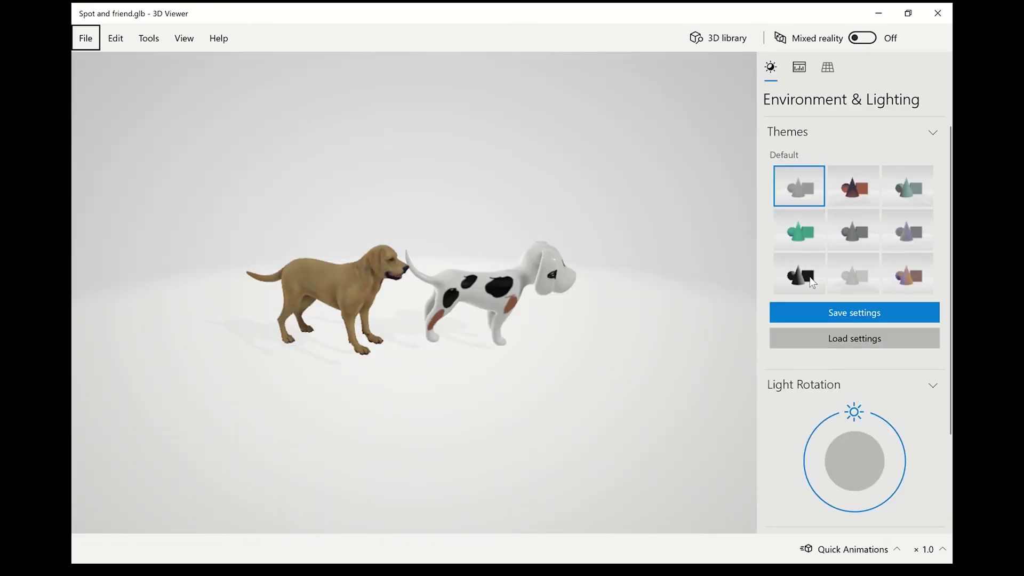
left_click_drag(854, 411, 850, 411)
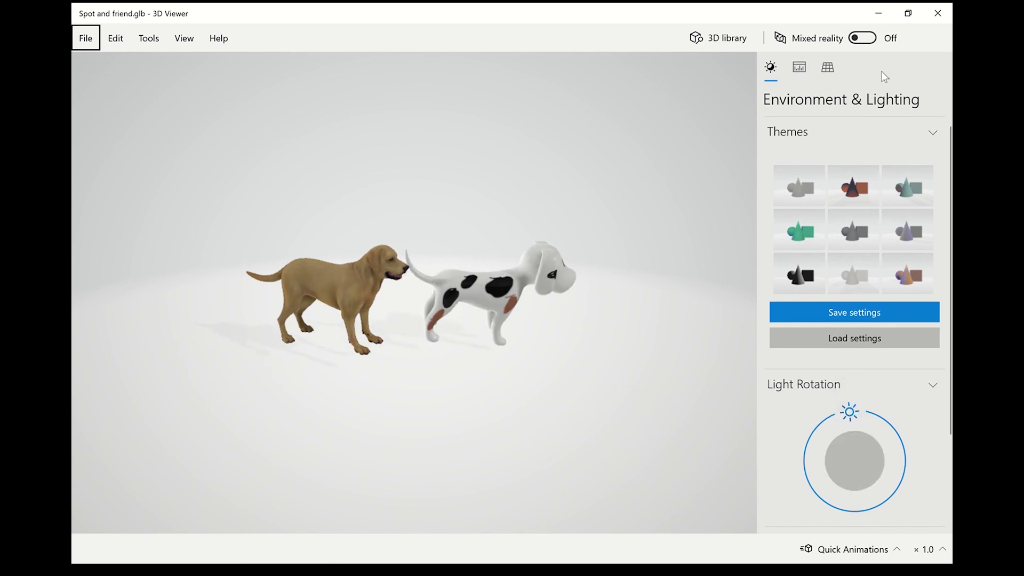
left_click(864, 41)
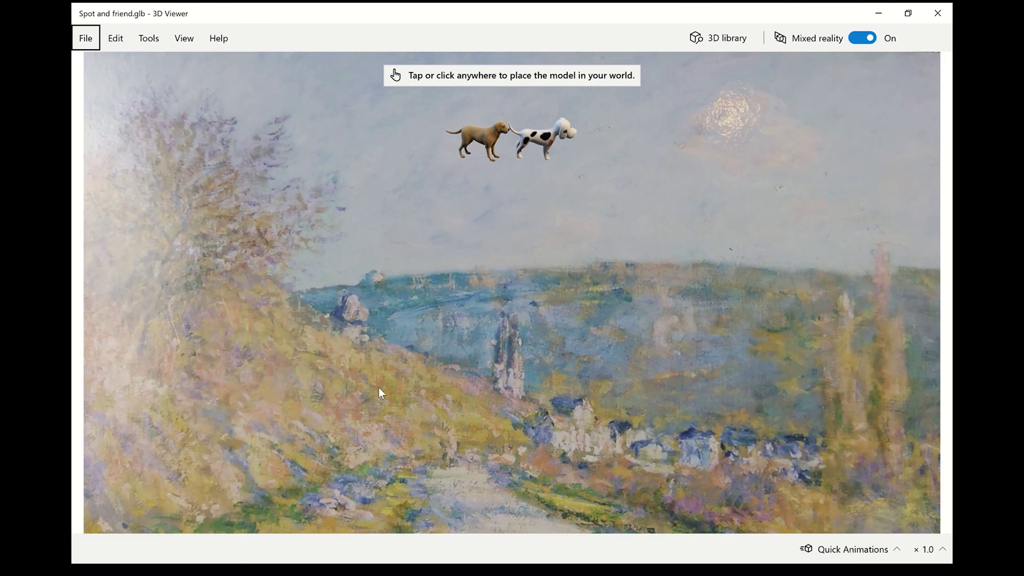
left_click(378, 387)
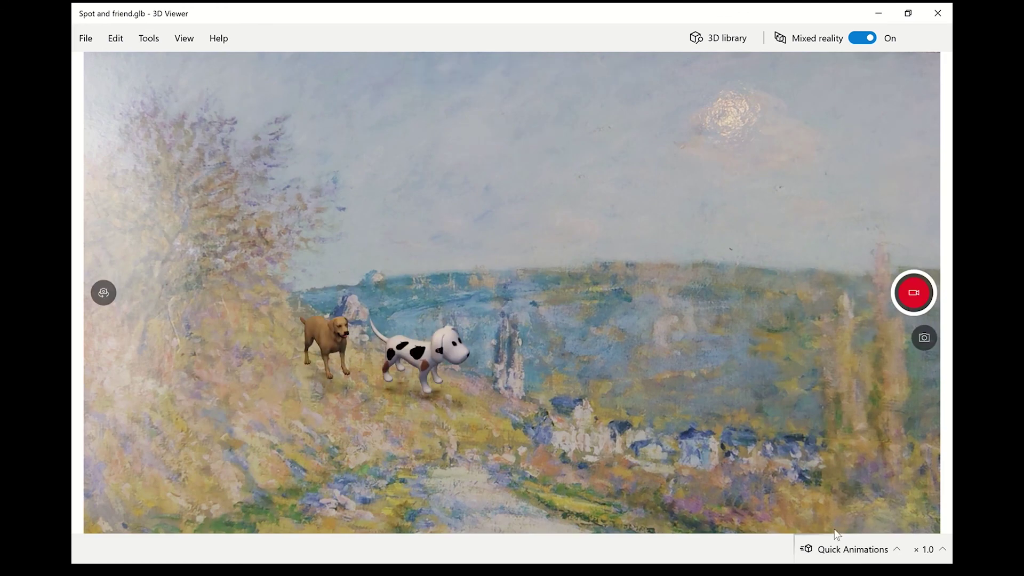
Step: Apply the Hover quick animation to the dogs and shift them slightly further up the hillside
left_click(890, 557)
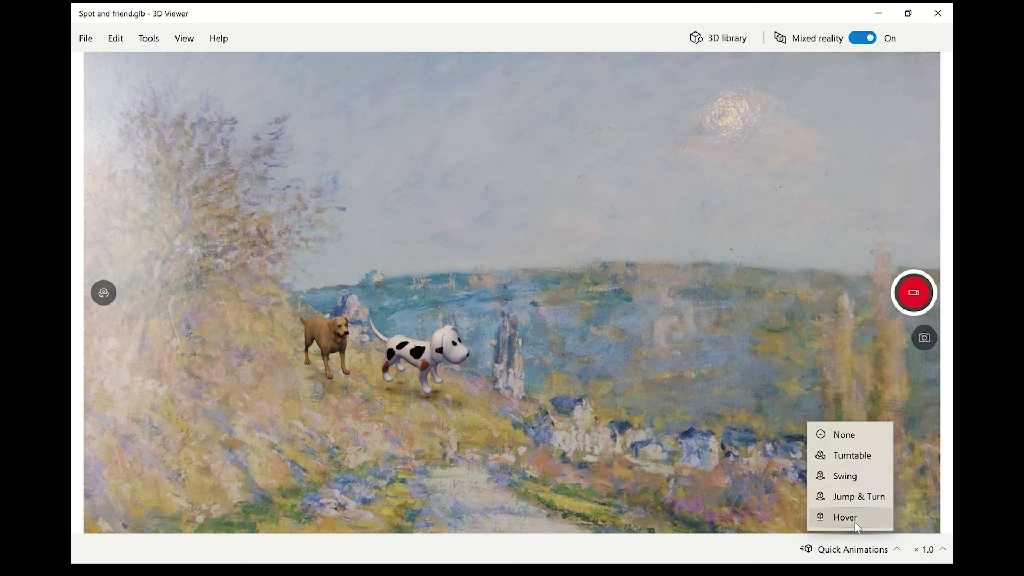
left_click(854, 521)
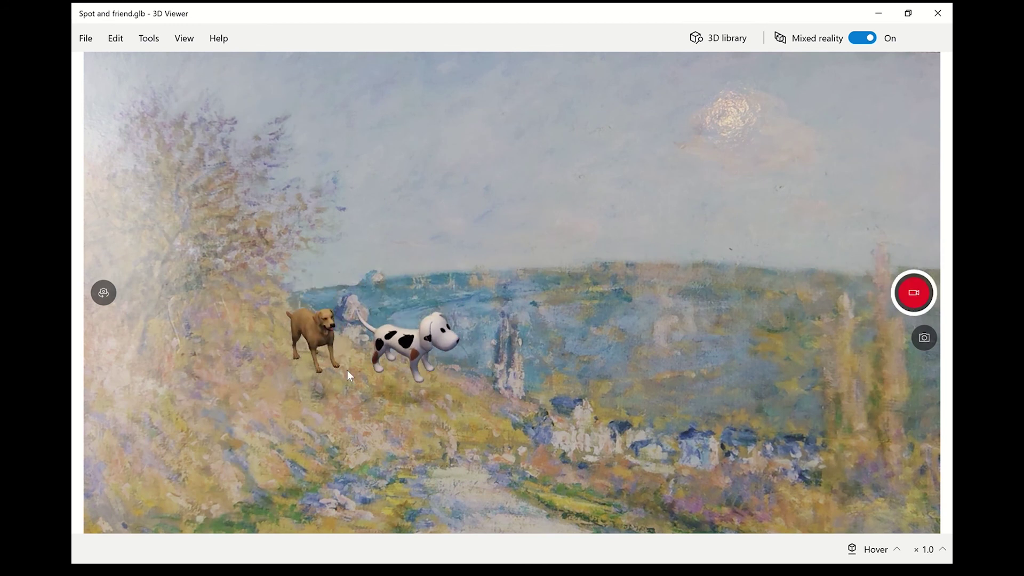
left_click_drag(409, 373, 391, 434)
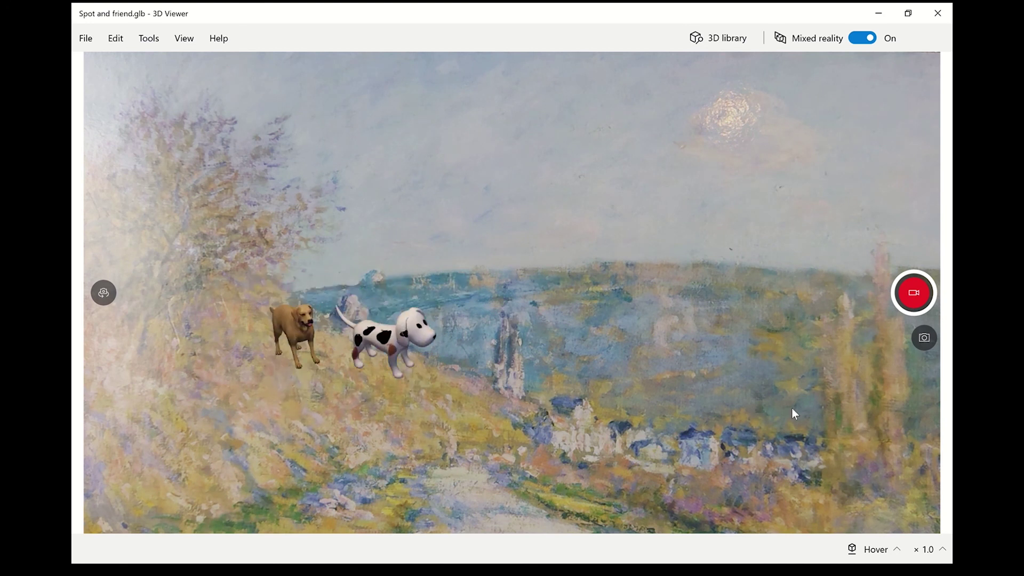
Step: Record a video of the dogs moving down the hill and across to the painting's right edge, and return them to the hillside
left_click(914, 294)
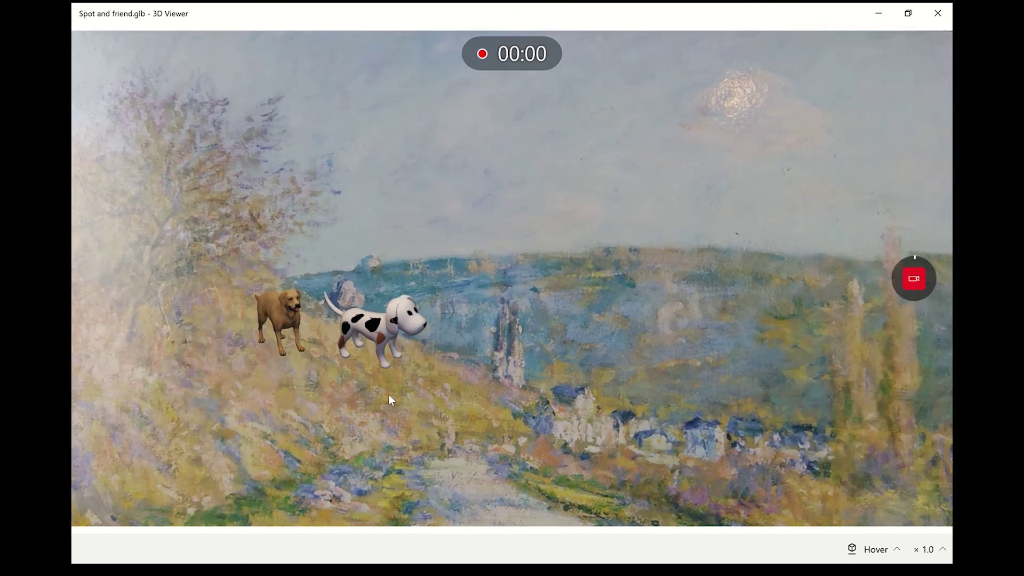
left_click_drag(389, 394, 484, 497)
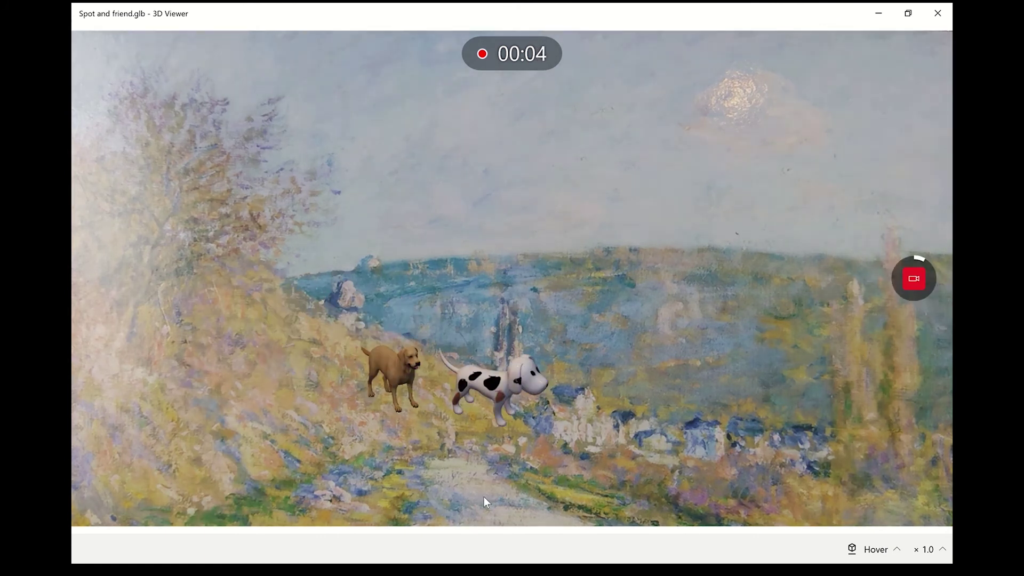
left_click_drag(484, 497, 908, 480)
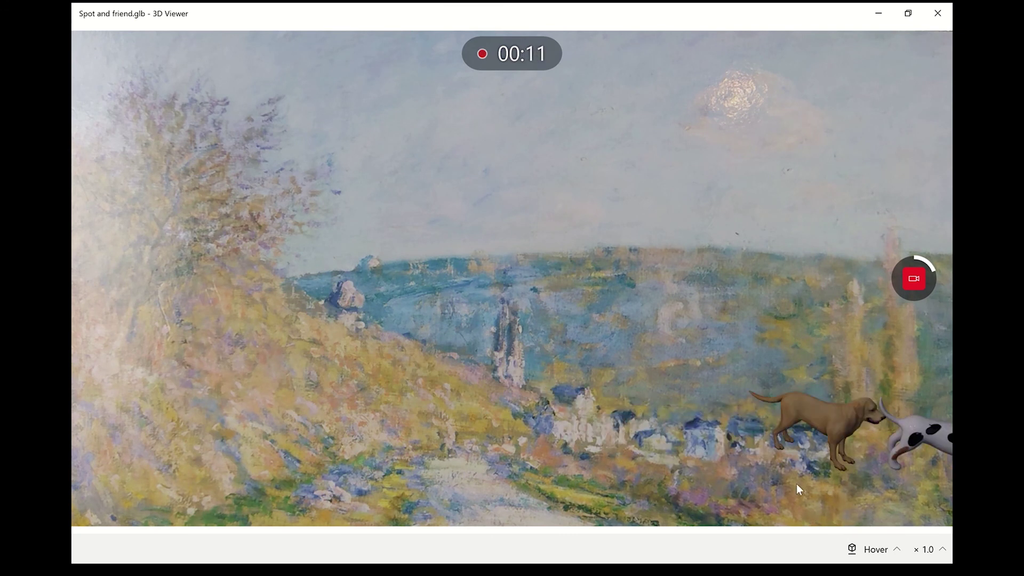
left_click(910, 275)
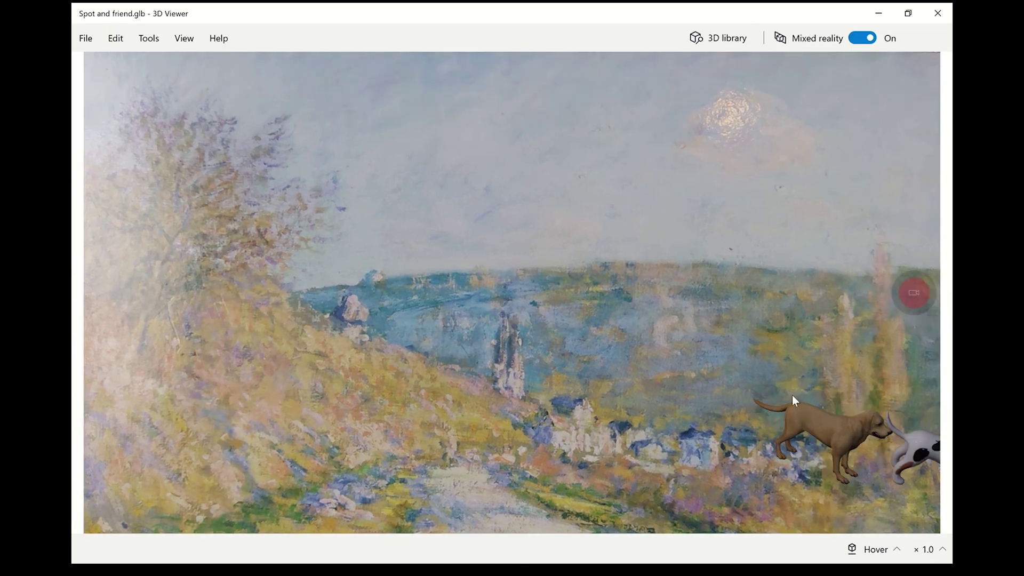
left_click(460, 439)
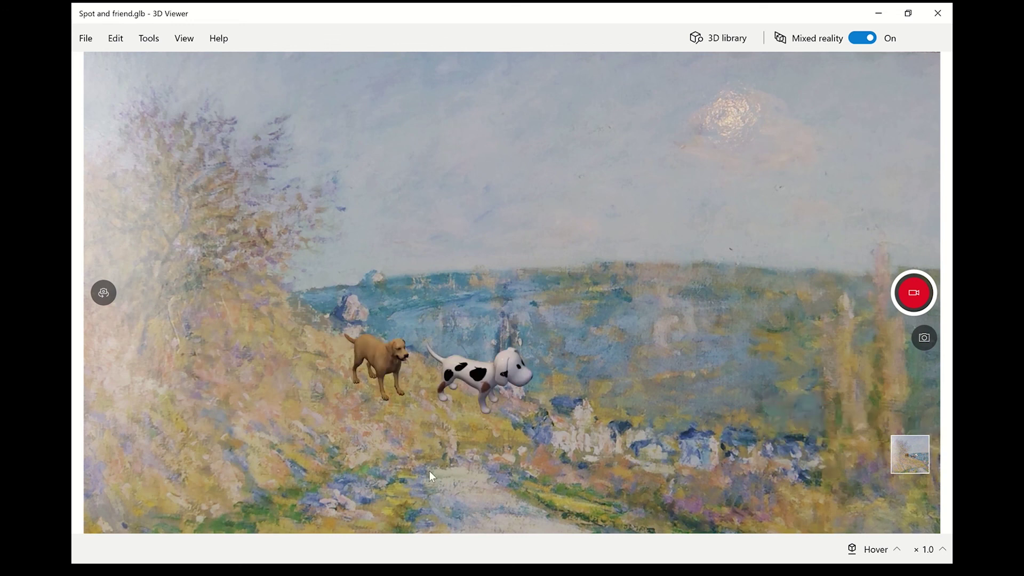
left_click(430, 471)
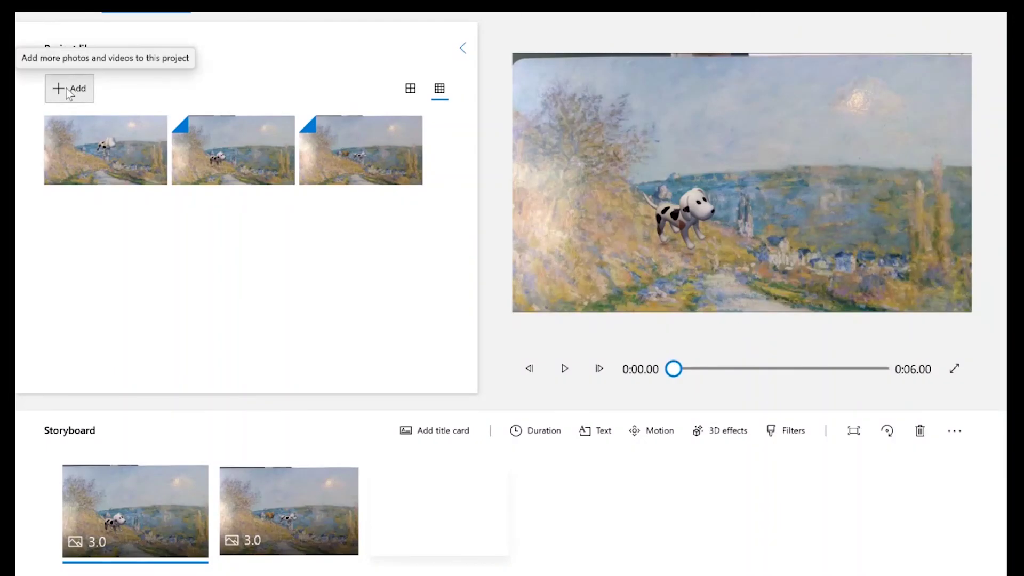
Step: Switch to Video Editor, import the video MRV_20200626_12_36_22 from this PC and place it third in the storyboard
left_click(68, 91)
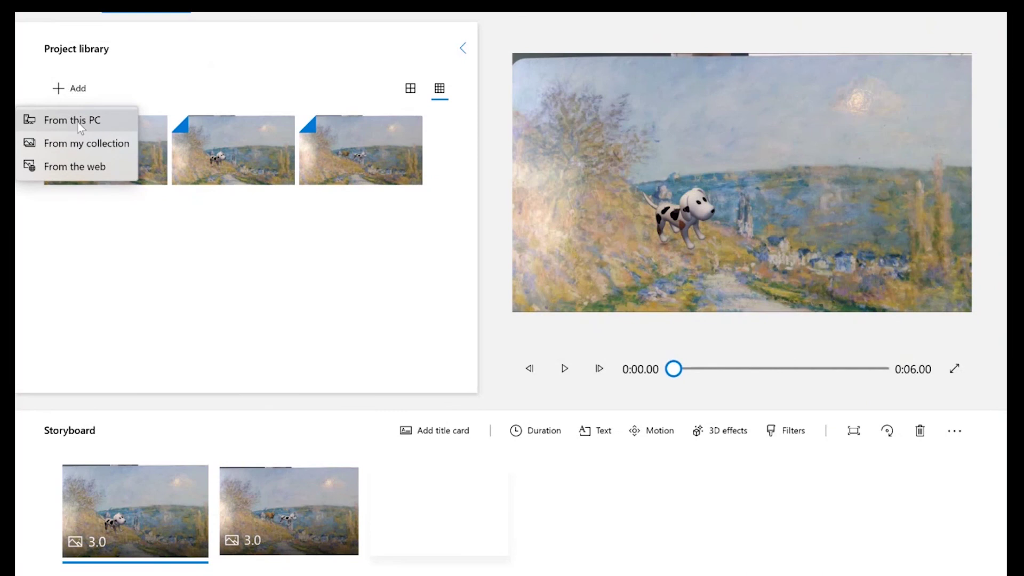
left_click(79, 124)
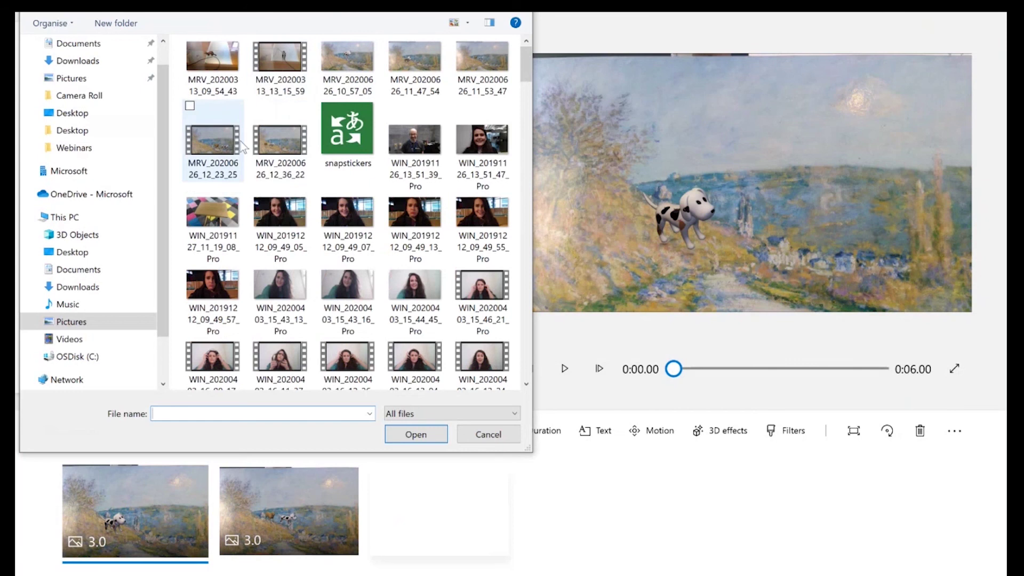
left_click(271, 150)
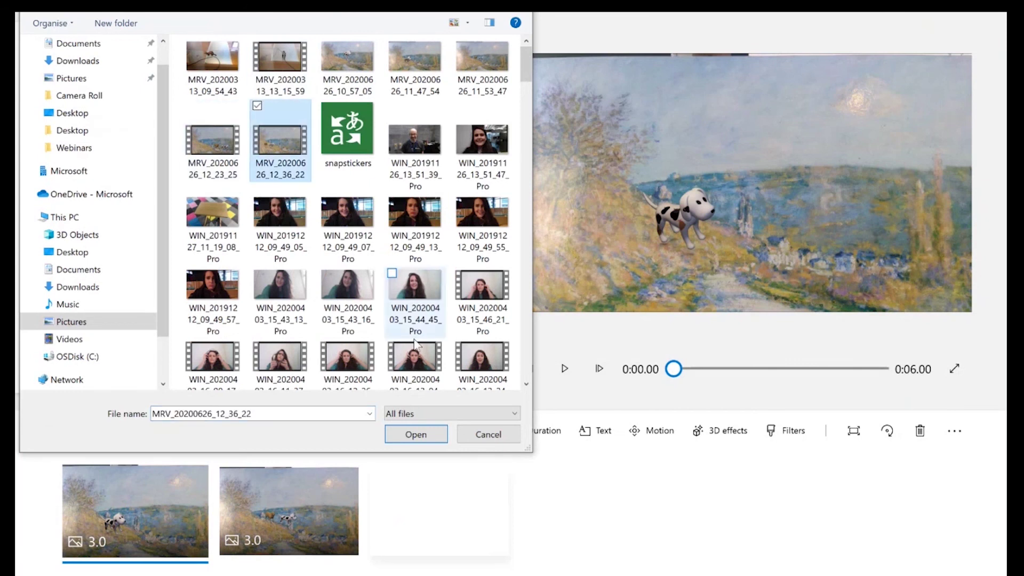
left_click(415, 433)
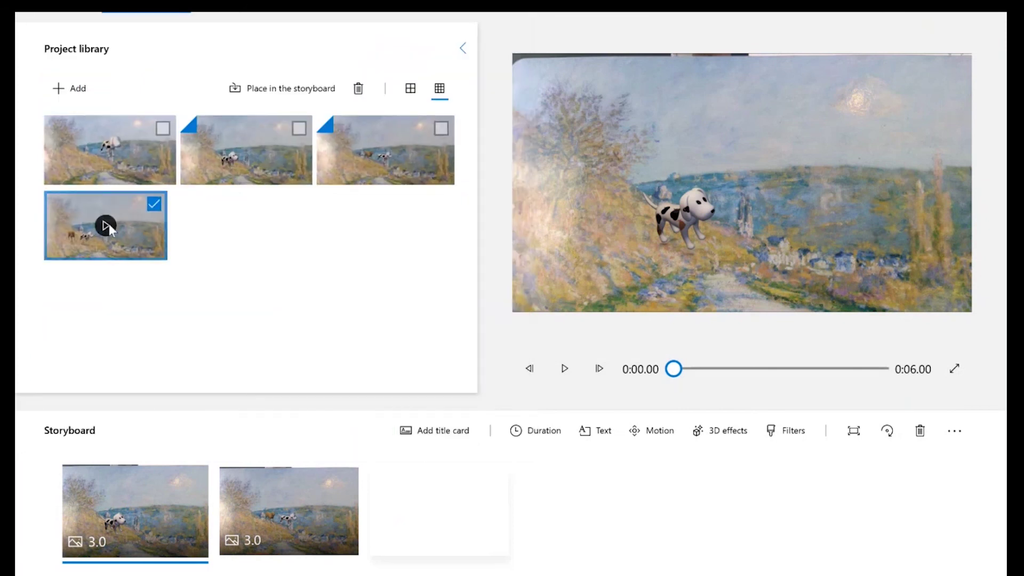
left_click(120, 233)
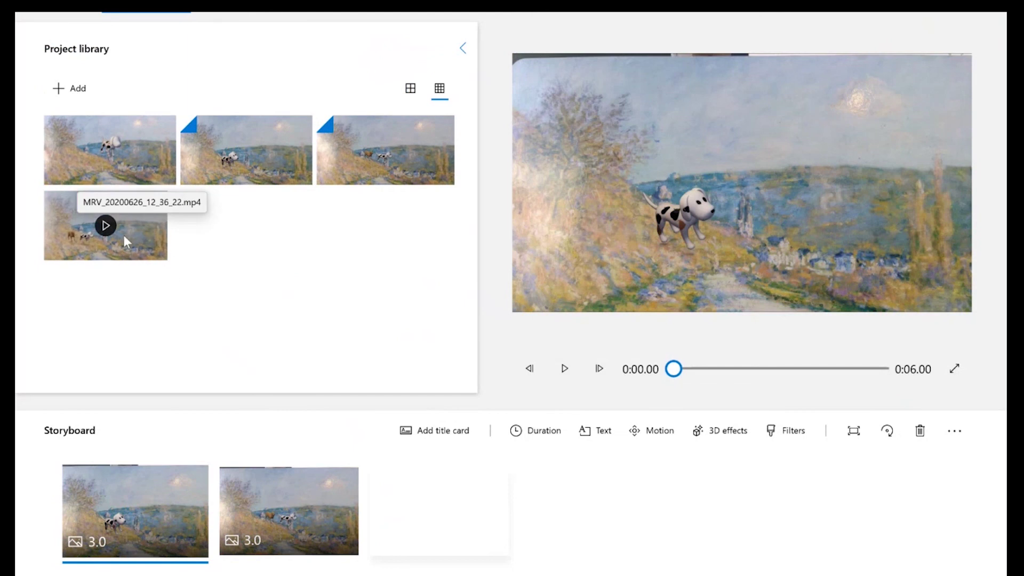
left_click_drag(121, 231, 465, 526)
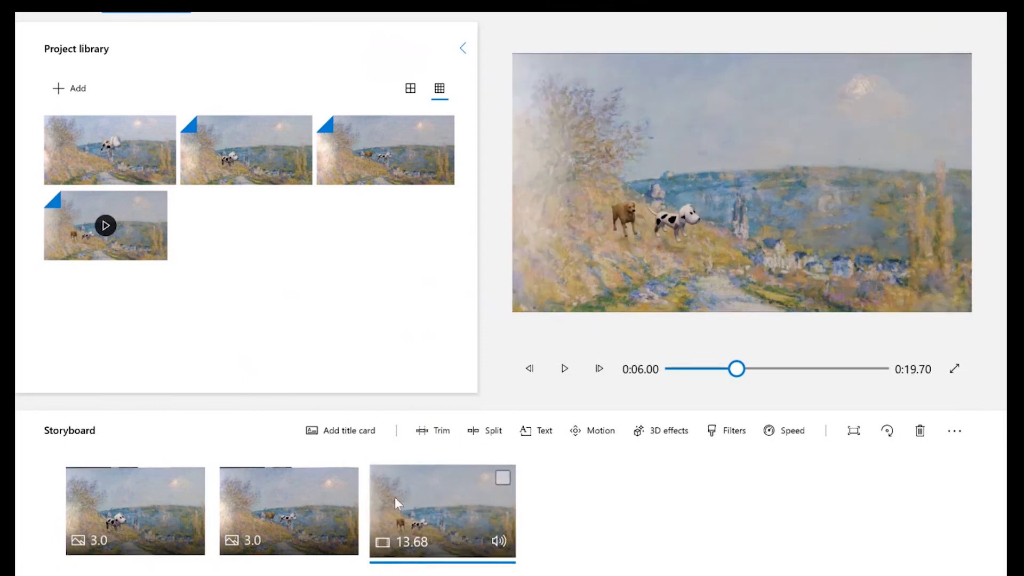
Step: Play the new video clip, and preview the story from the first photo through each storyboard clip
left_click(565, 370)
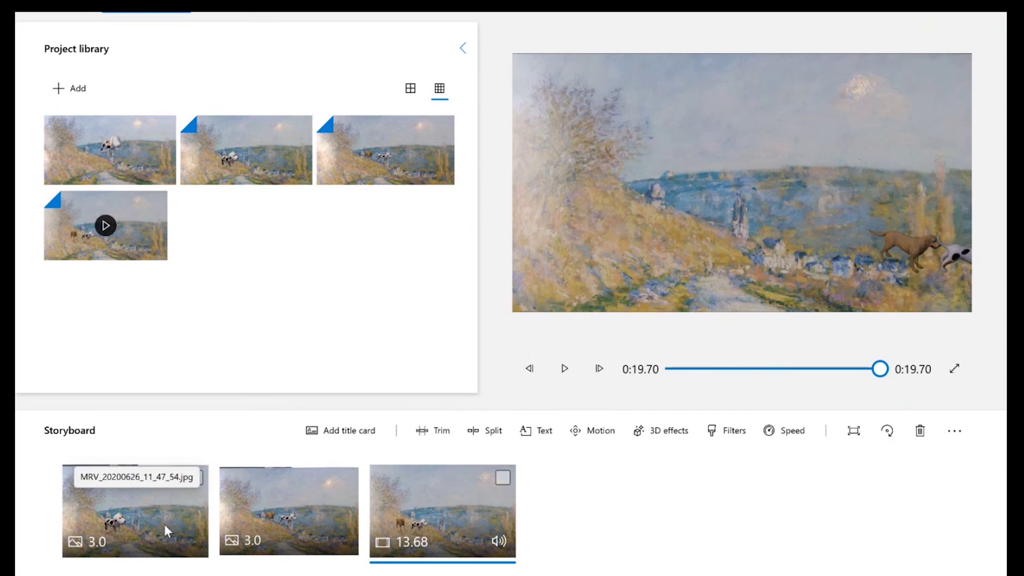
left_click(110, 504)
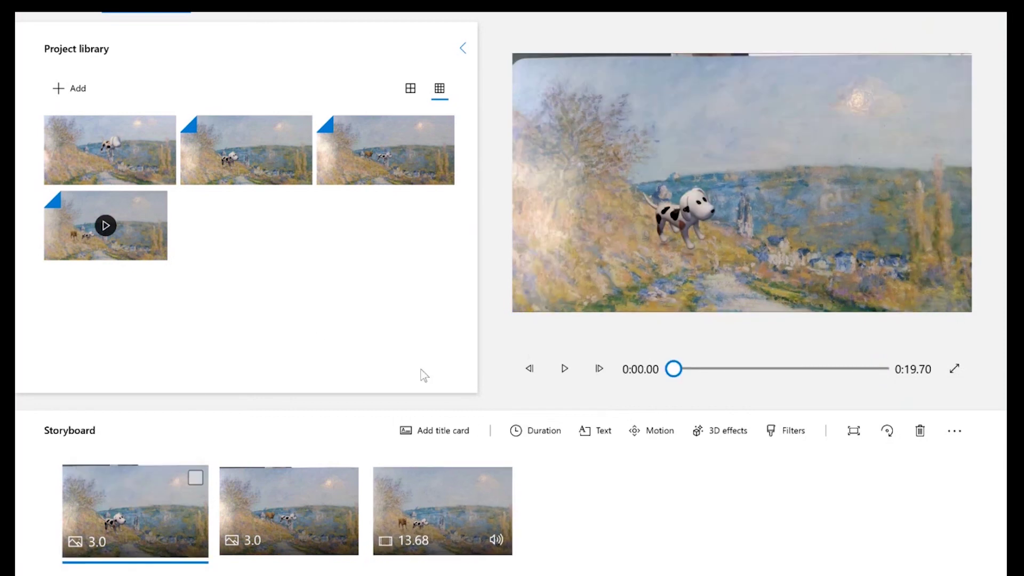
left_click(564, 368)
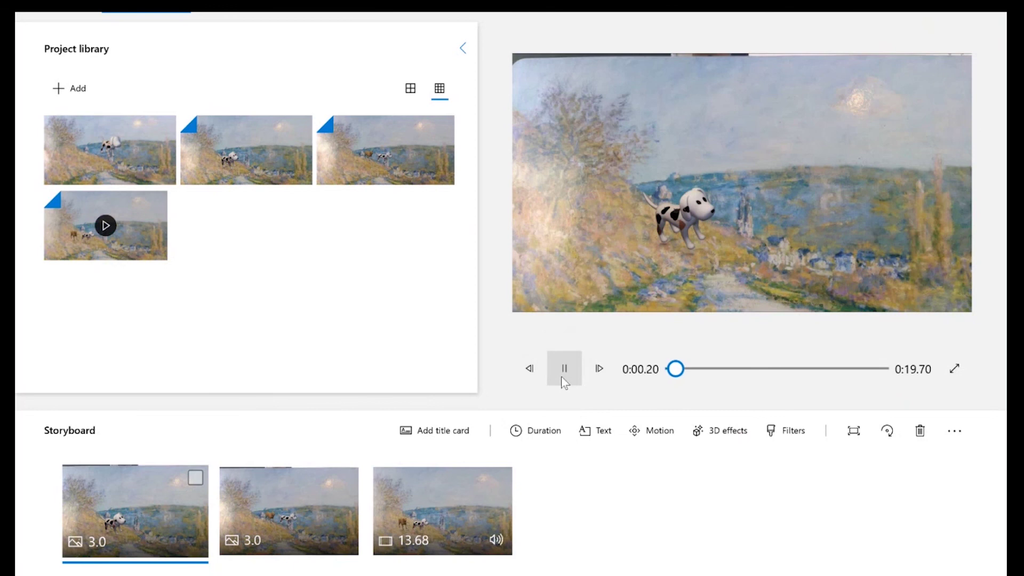
left_click(274, 531)
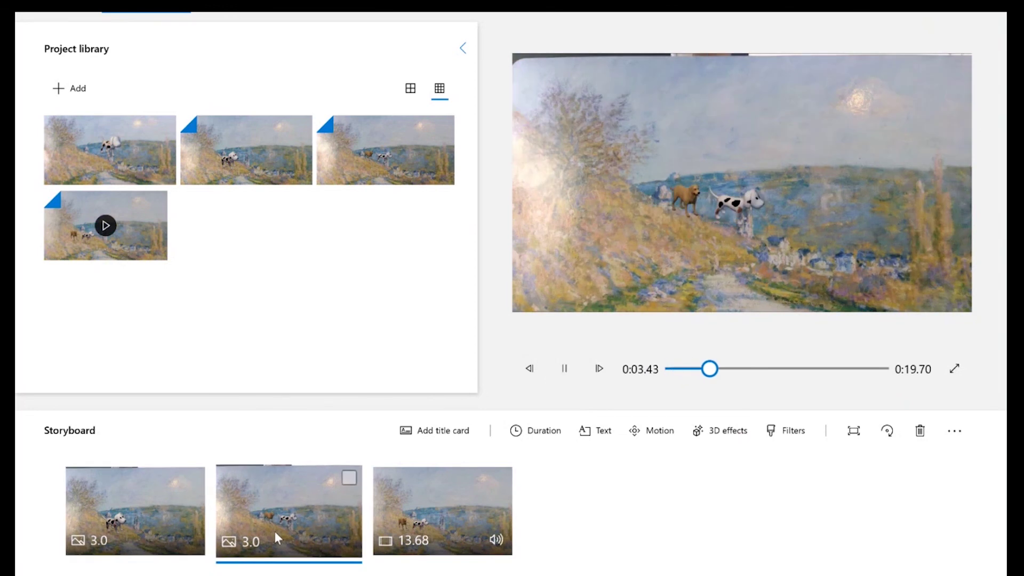
left_click(456, 530)
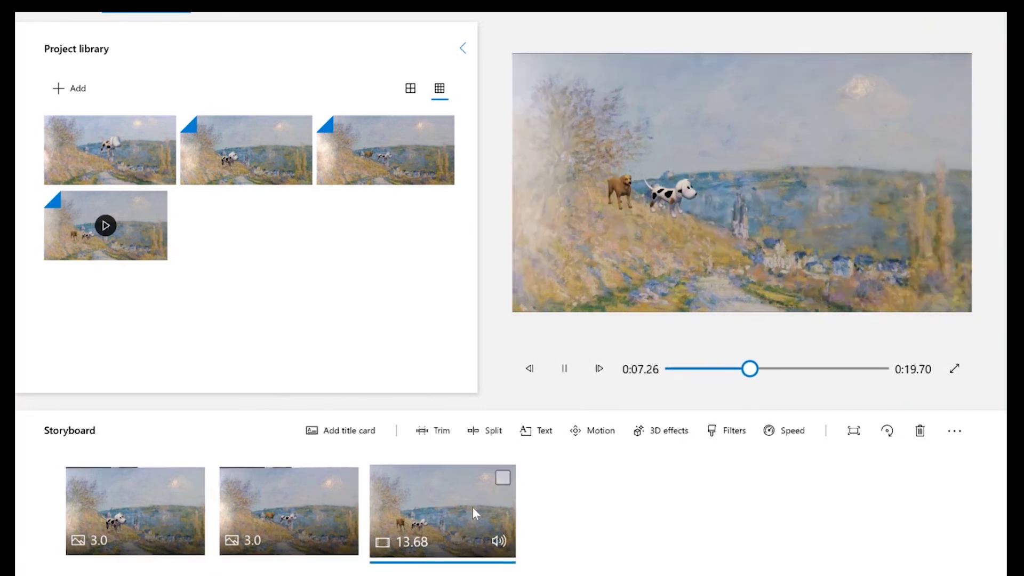
left_click(564, 368)
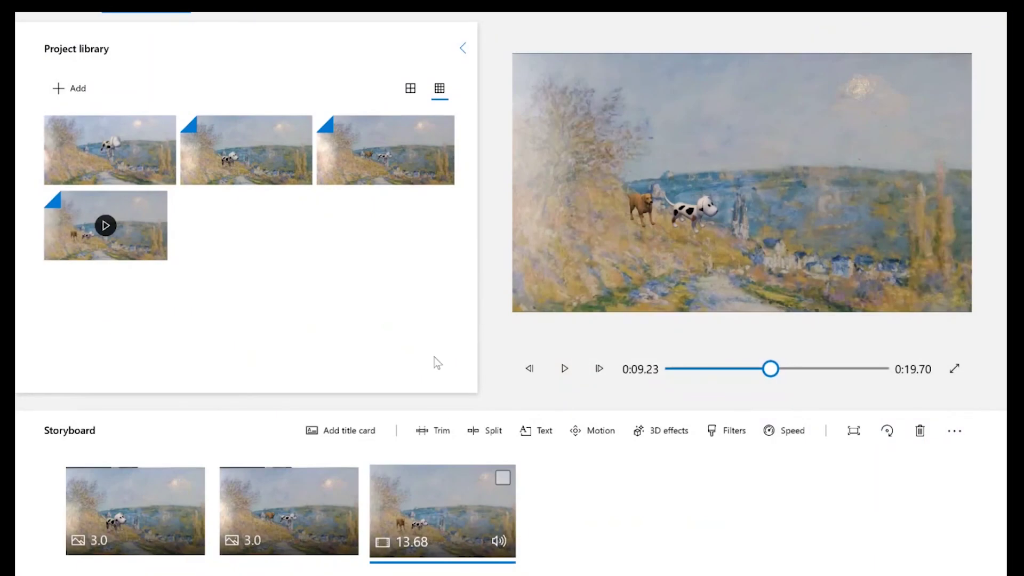
Step: Add a title card at the start of the storyboard, before the first photo, and open its text editor
left_click(348, 430)
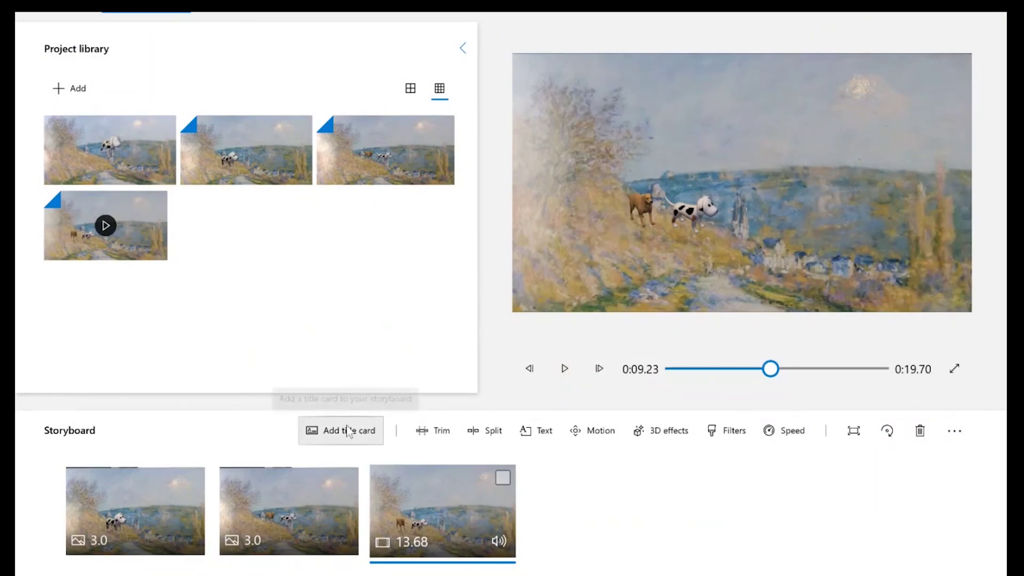
left_click_drag(376, 507, 491, 518)
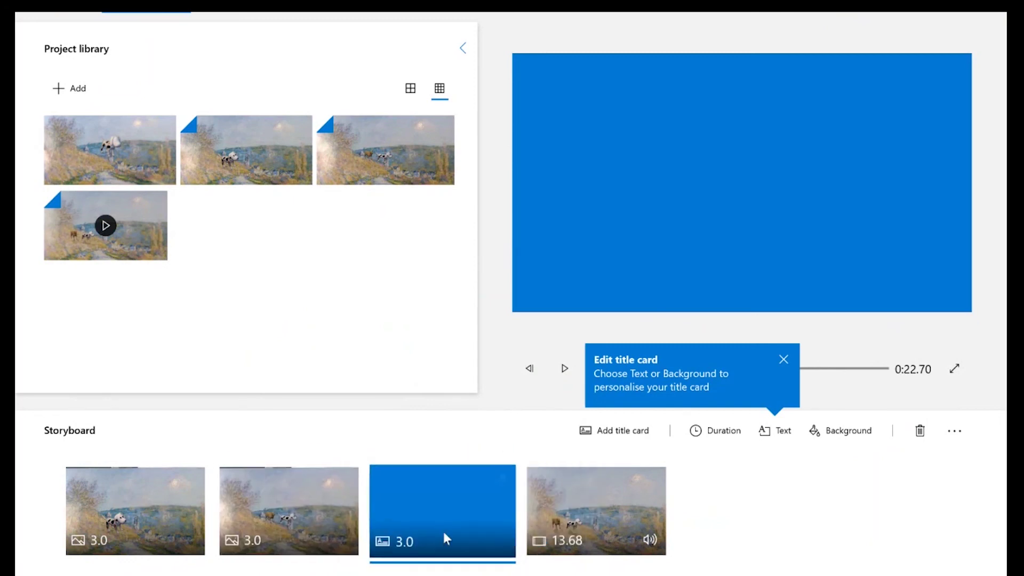
left_click_drag(461, 505, 110, 519)
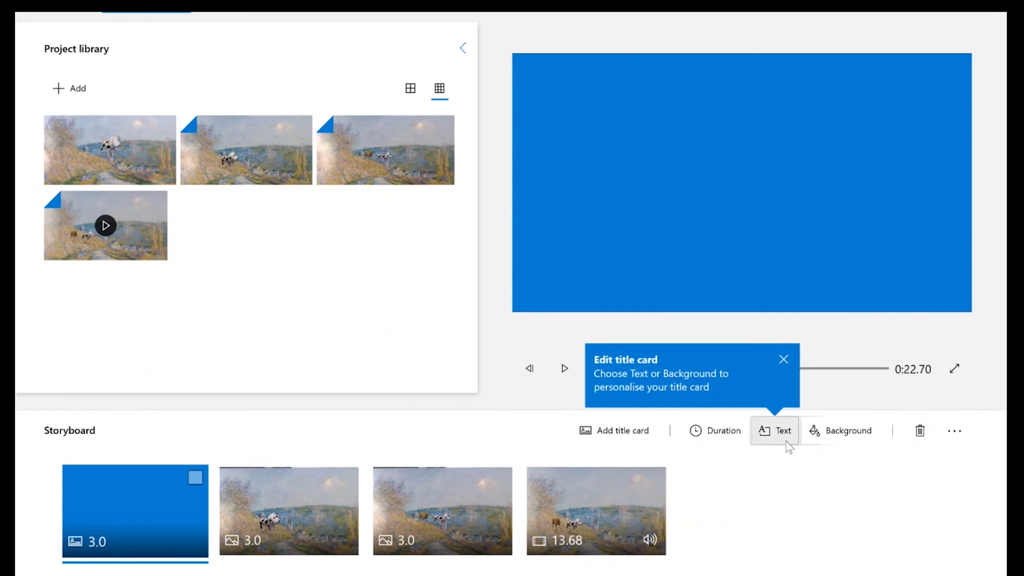
left_click(674, 299)
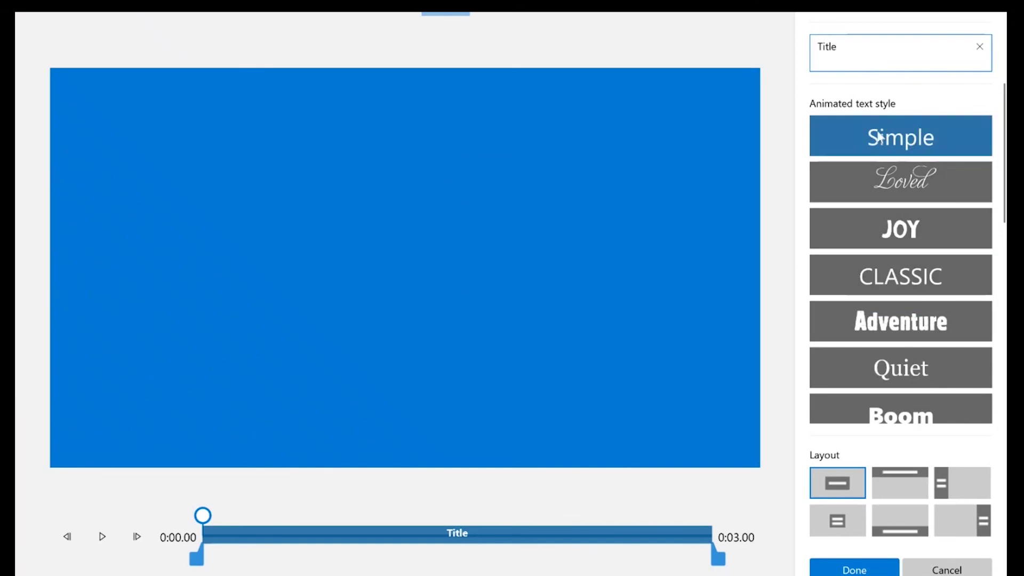
Step: Browse the animated text styles and try several title layouts, returning to the centred single-line layout
scroll(927, 197, "down", 5)
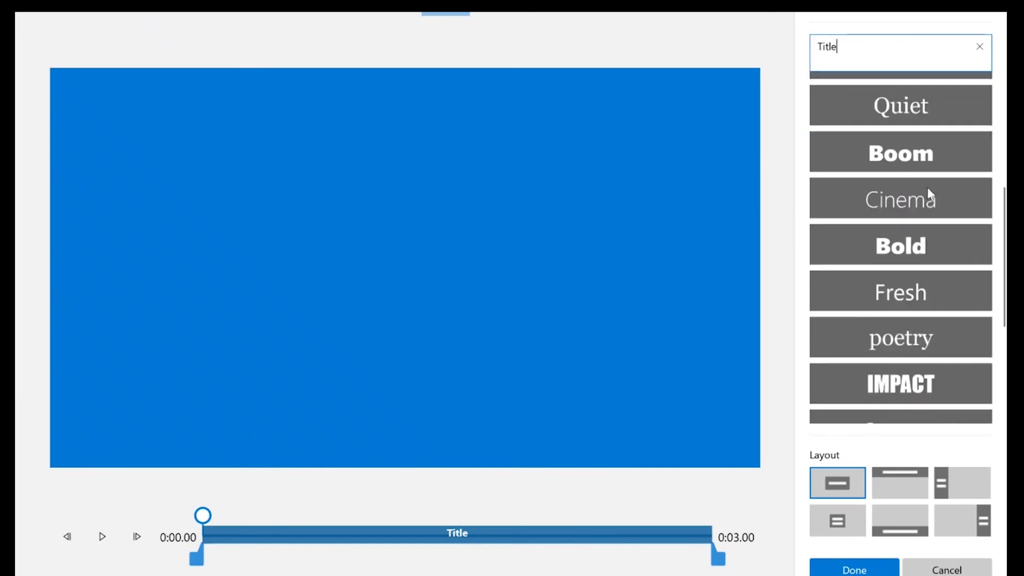
scroll(927, 187, "down", 3)
left_click(899, 486)
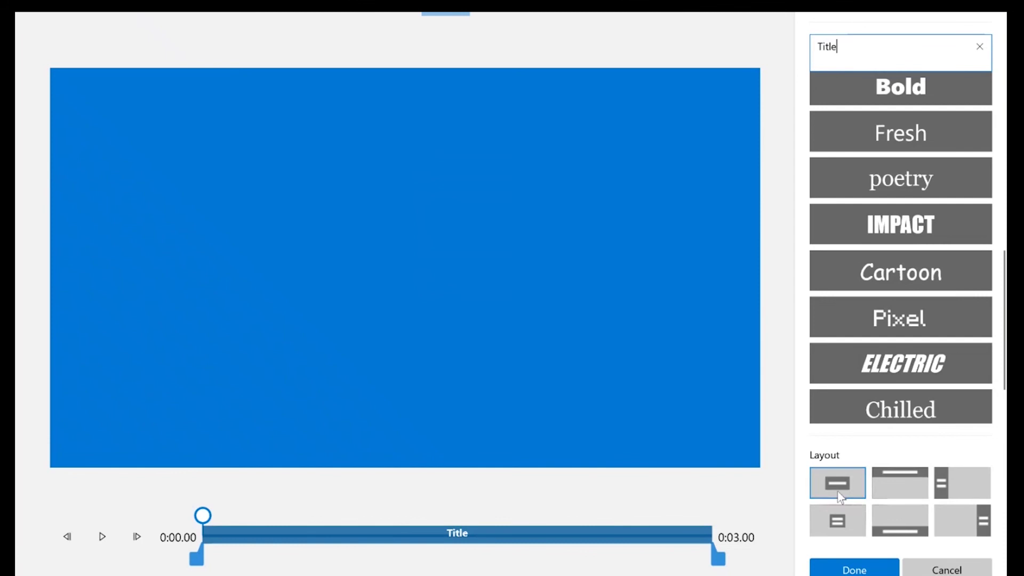
left_click(841, 522)
left_click(900, 521)
left_click(963, 482)
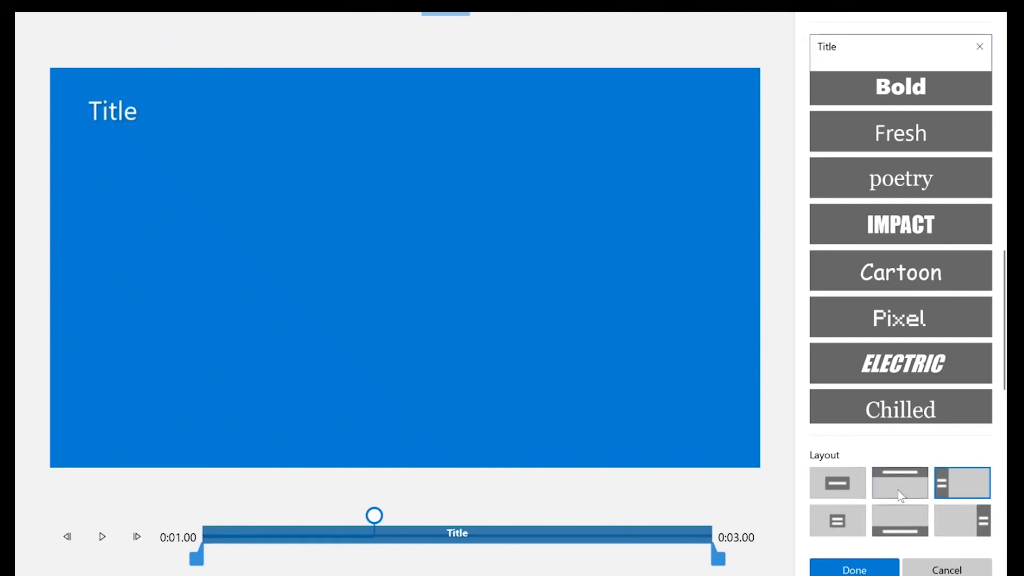
left_click(835, 484)
Step: Replace the title card's placeholder text with "Spot and his new friend :)"
left_click(898, 52)
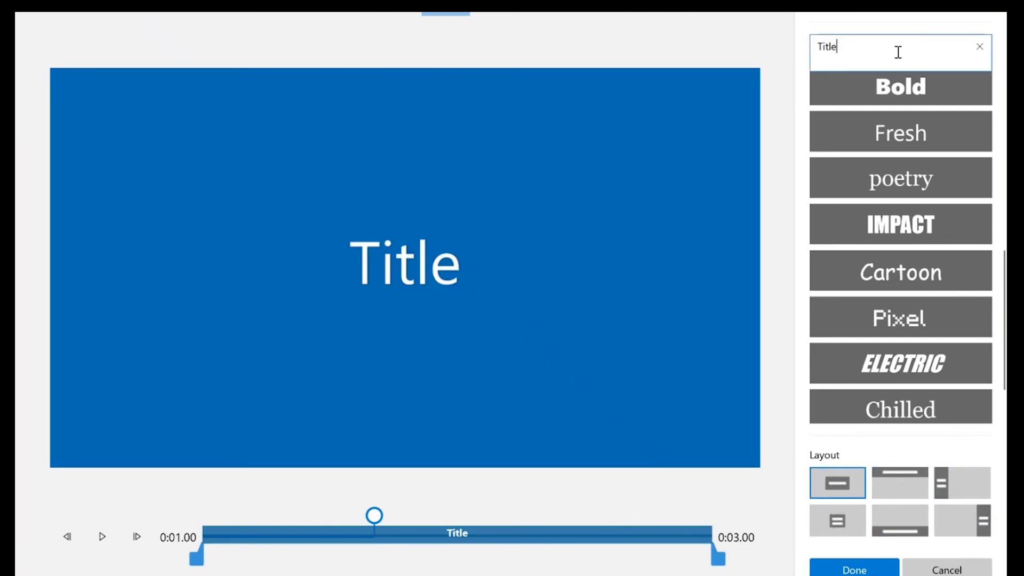
key("BackSpace")
key("BackSpace")
key("BackSpace")
key("BackSpace")
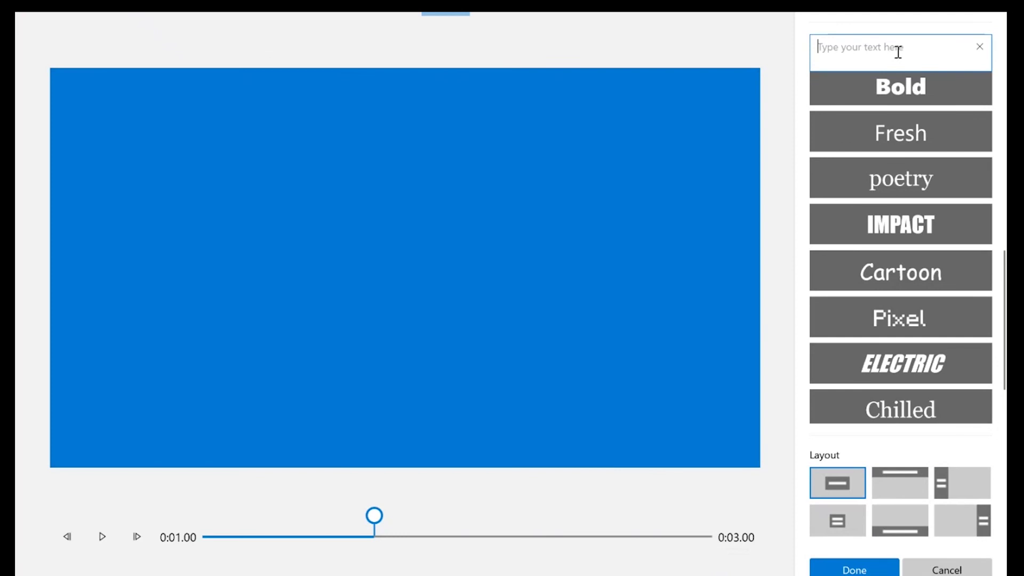
type("Spot ")
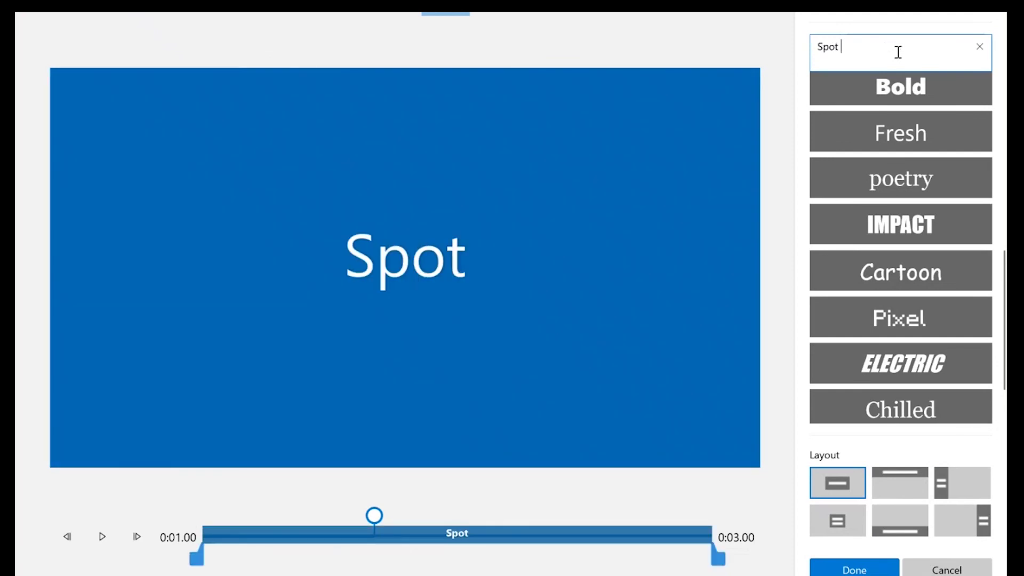
type("and his Friend")
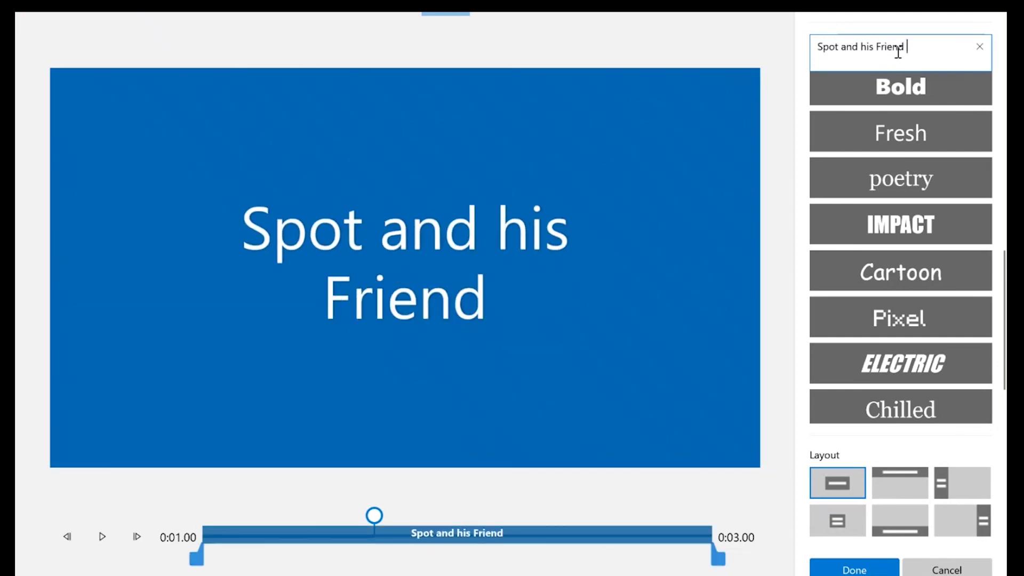
key("BackSpace")
key("BackSpace")
key("BackSpace")
key("BackSpace")
key("BackSpace")
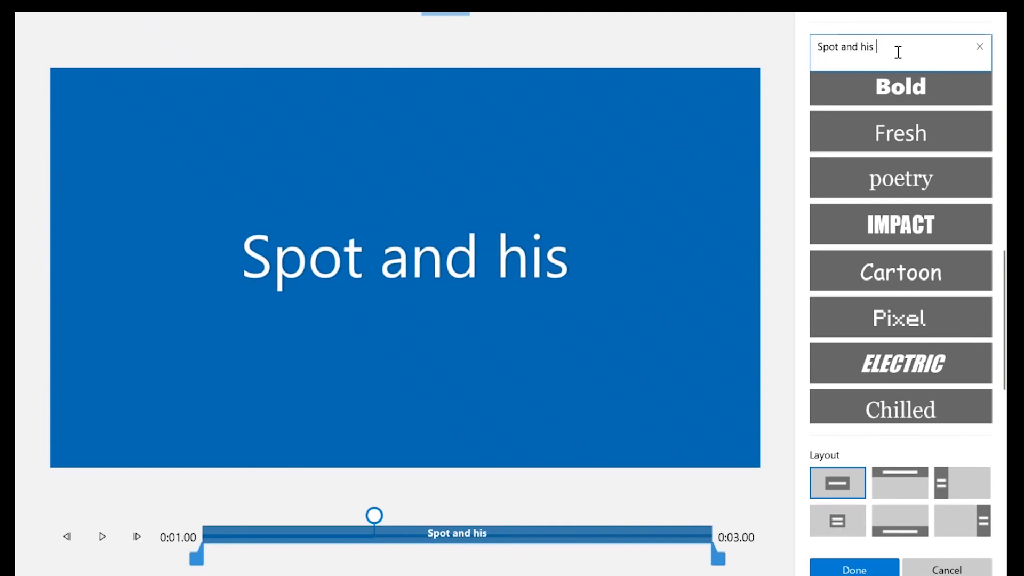
type("new frien")
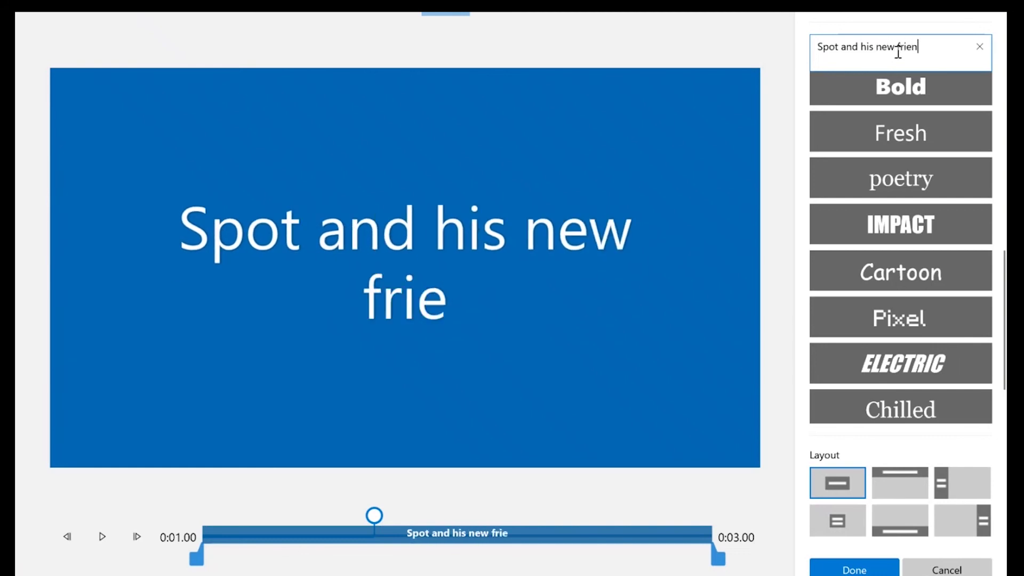
type("dn:)")
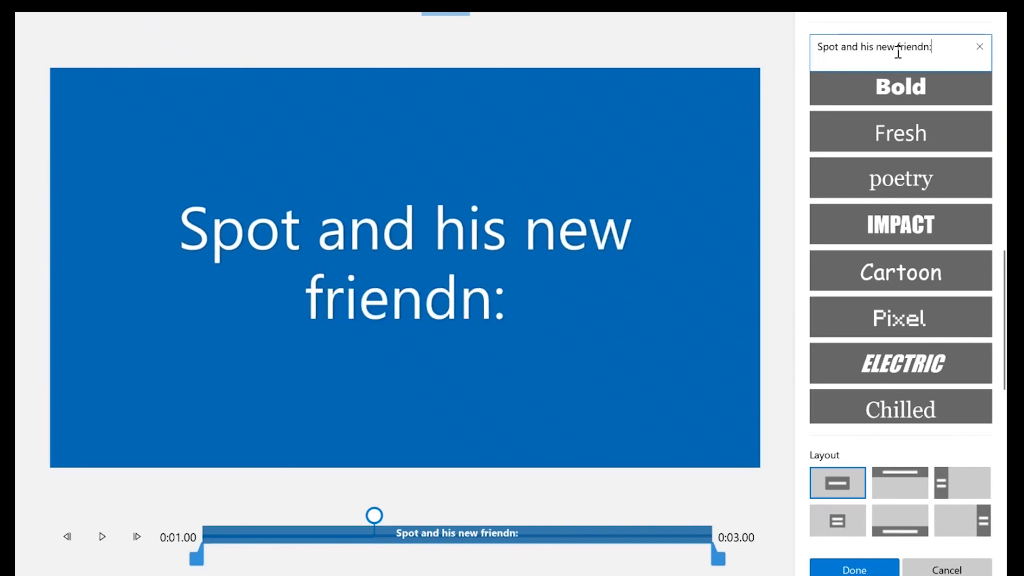
key("BackSpace")
key("BackSpace")
key("BackSpace")
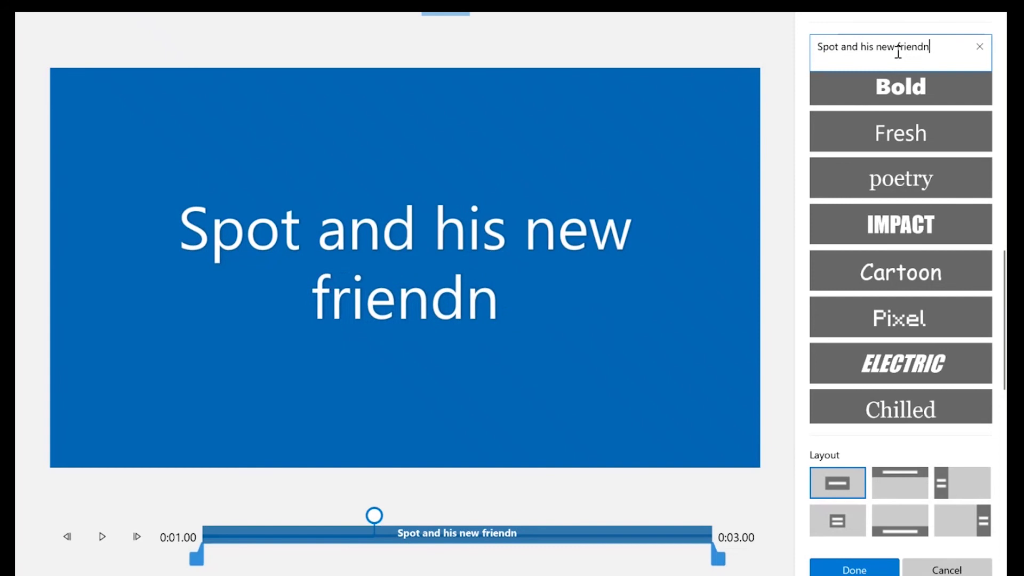
type(":)")
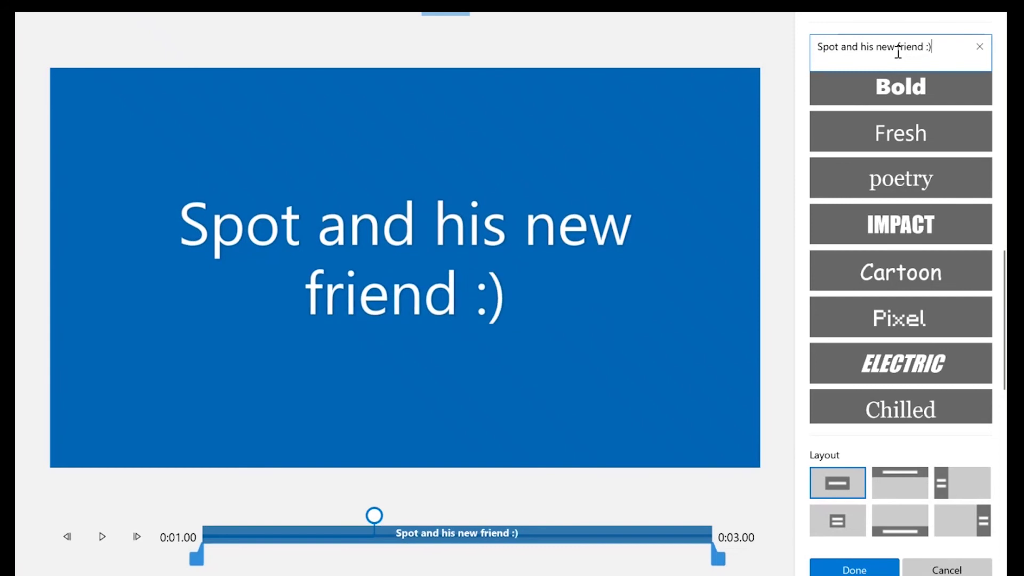
Step: Preview the title in each animated text style from Bold through Fine Print
left_click(917, 103)
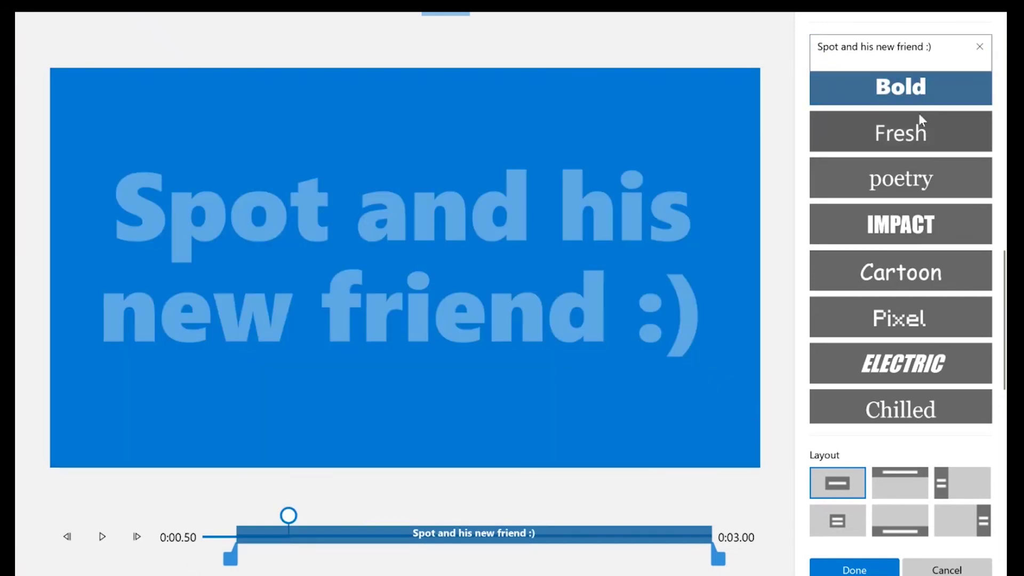
left_click(939, 151)
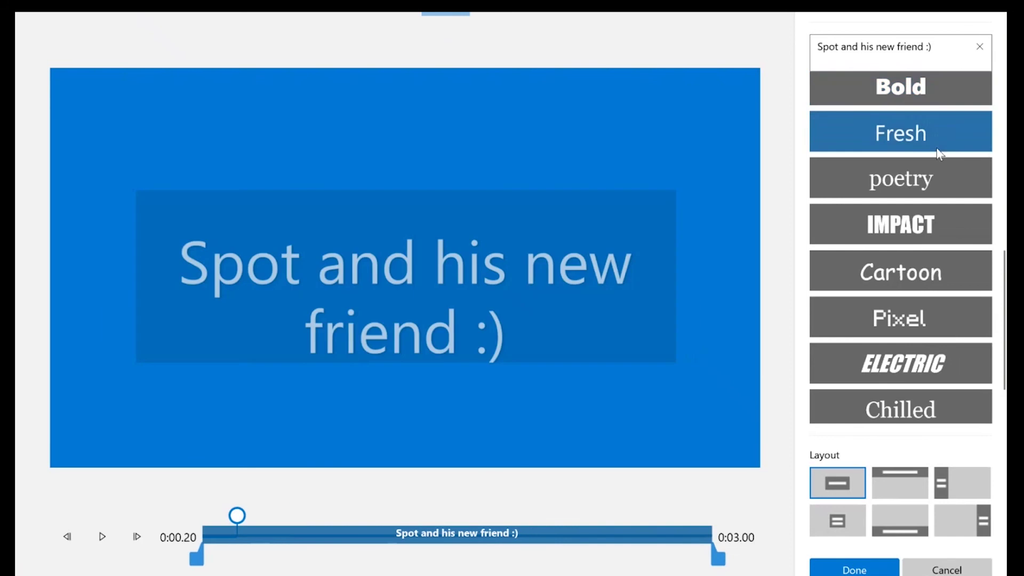
left_click(920, 181)
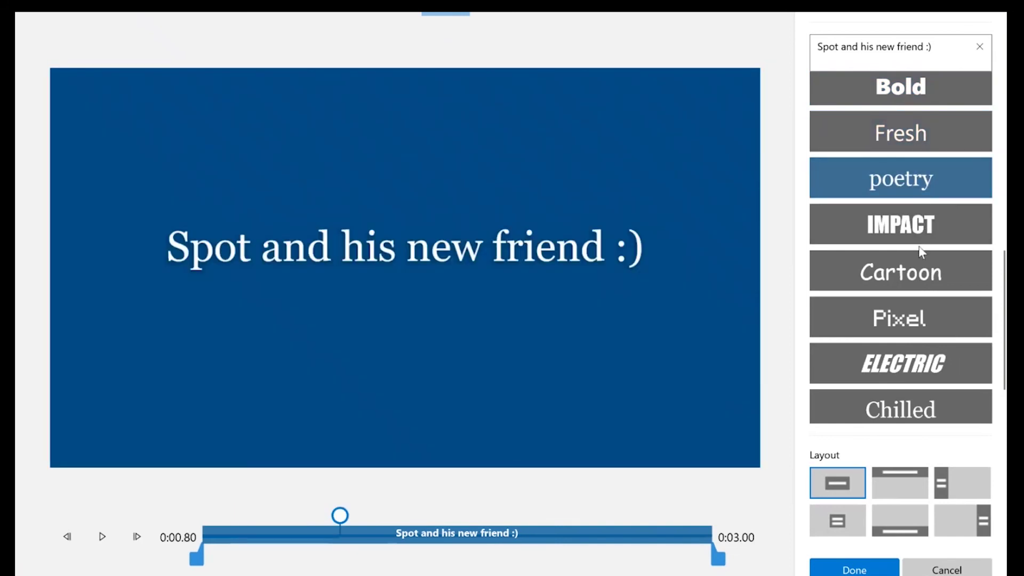
left_click(920, 228)
left_click(927, 274)
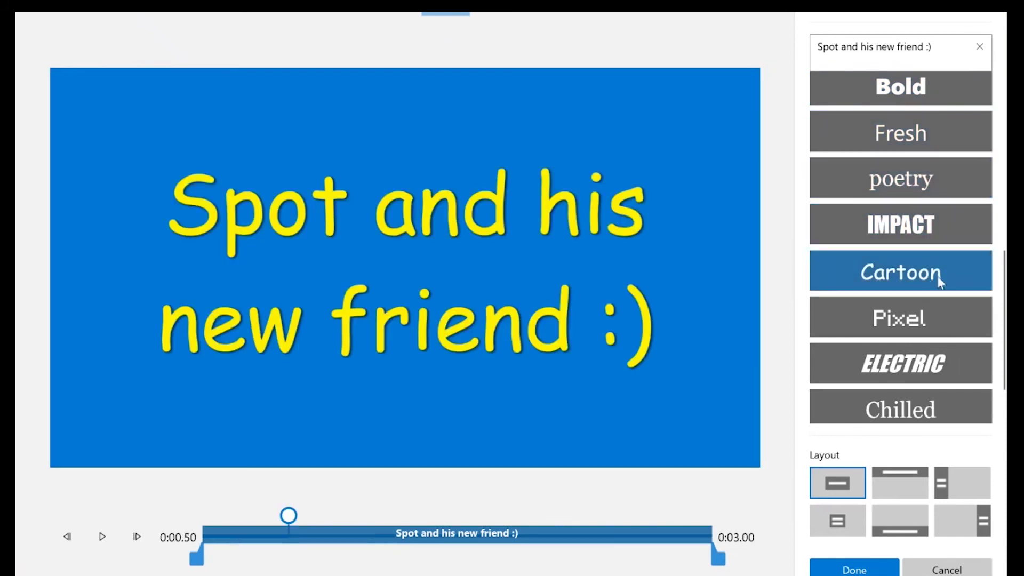
left_click(921, 317)
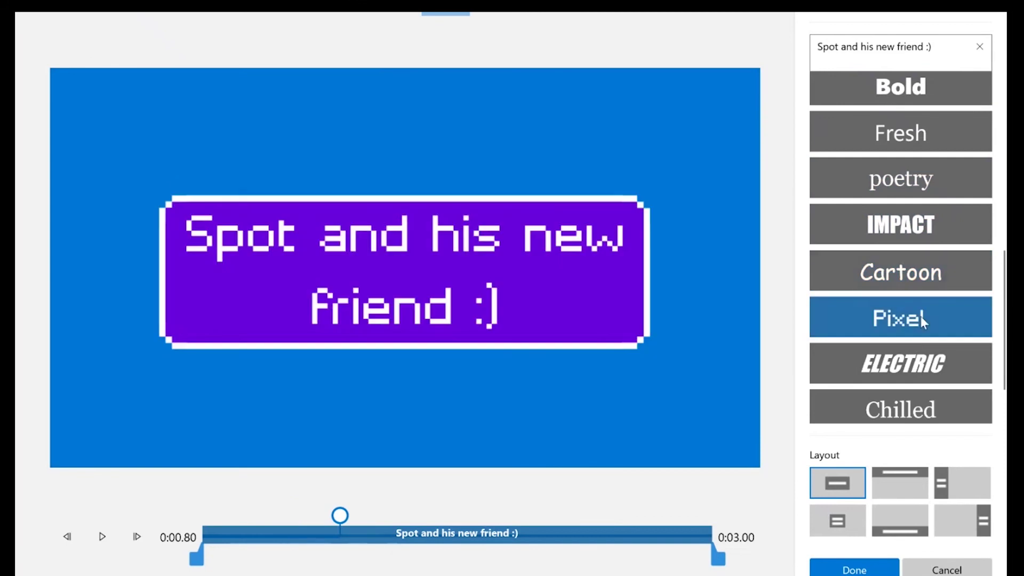
left_click(900, 367)
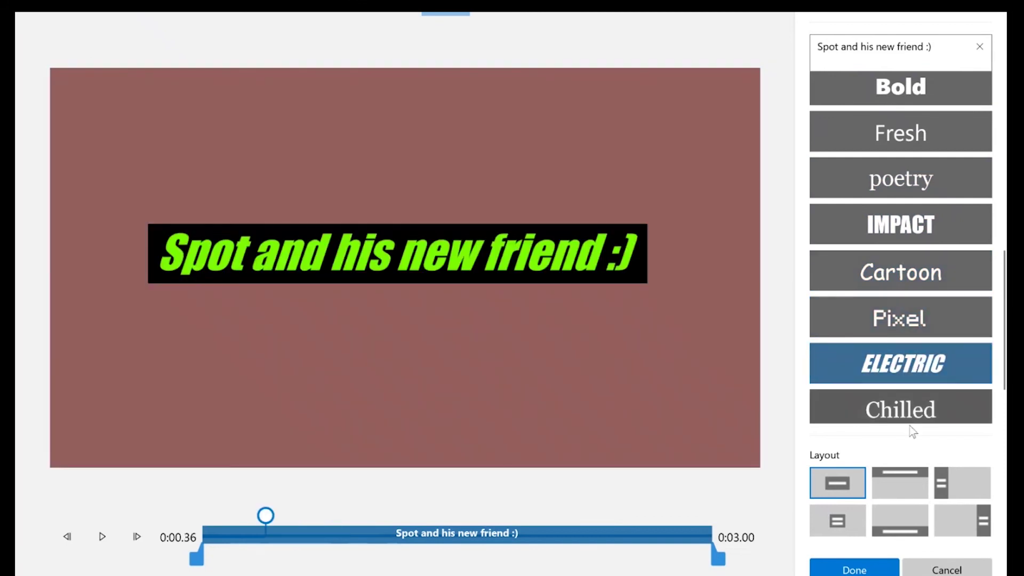
left_click(921, 401)
scroll(921, 384, "down", 2)
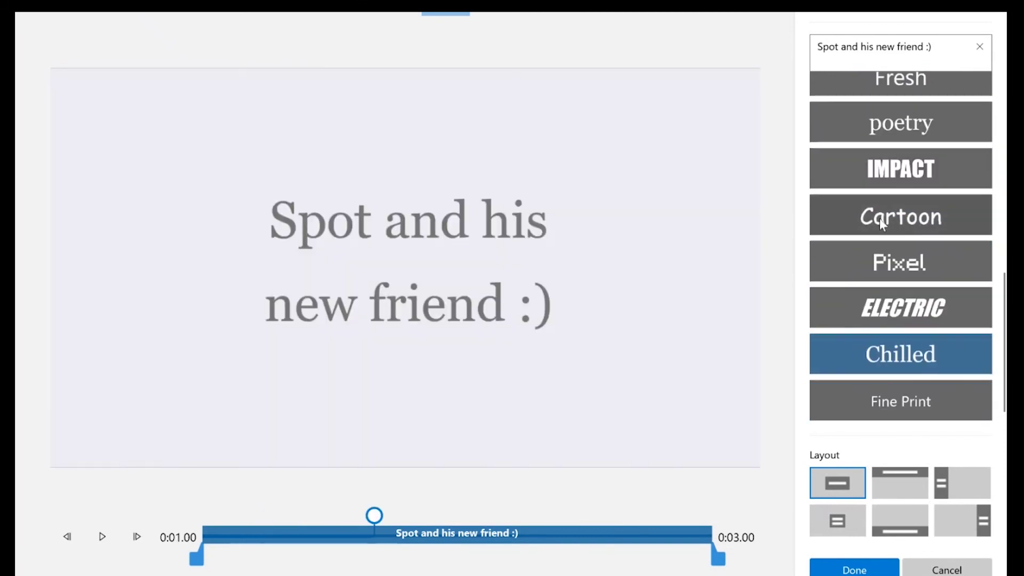
left_click(949, 412)
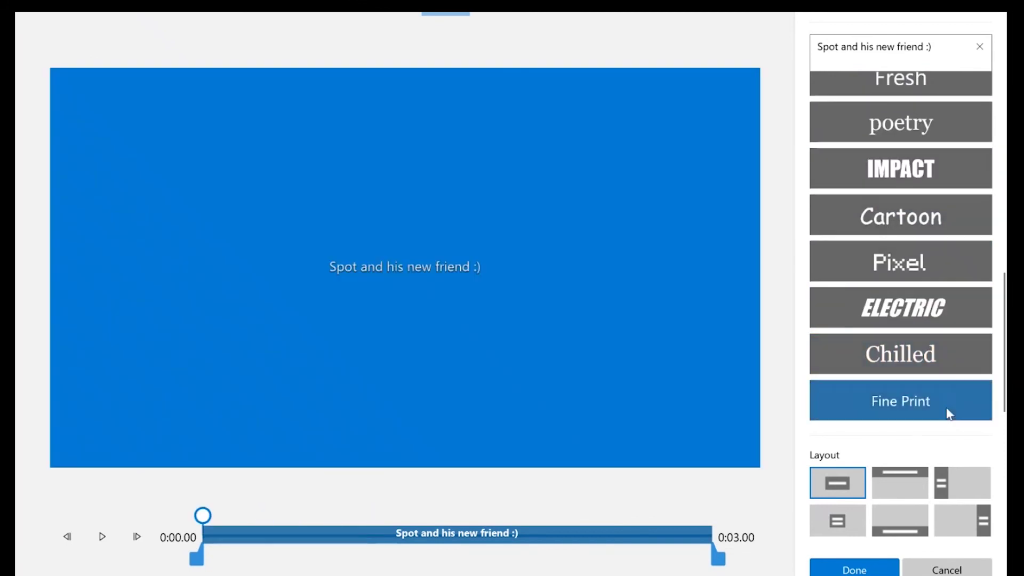
Step: Compare the Pixel, Electric and Cartoon styles on the title and apply Pixel
left_click(908, 270)
left_click(889, 299)
left_click(882, 261)
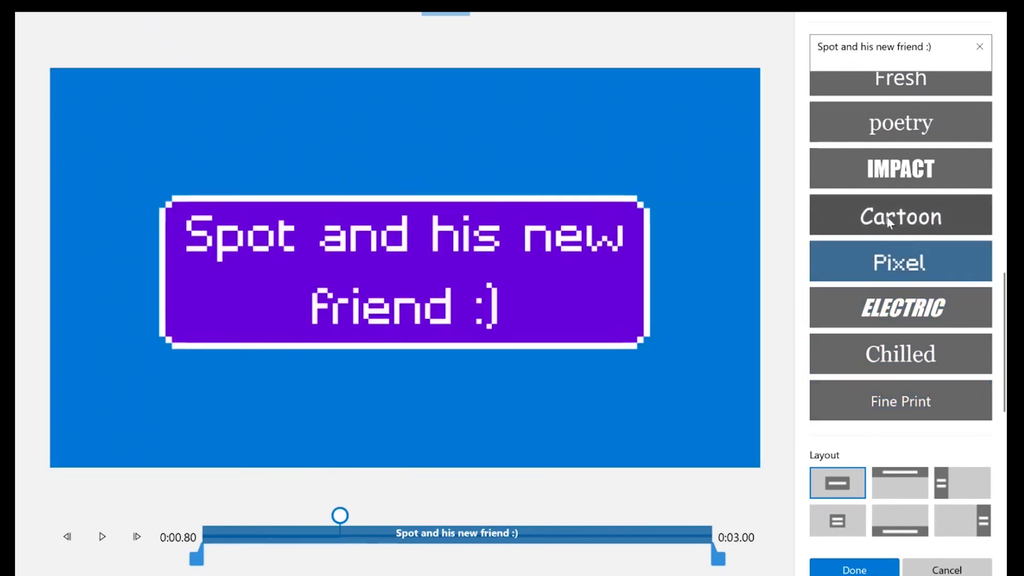
left_click(881, 216)
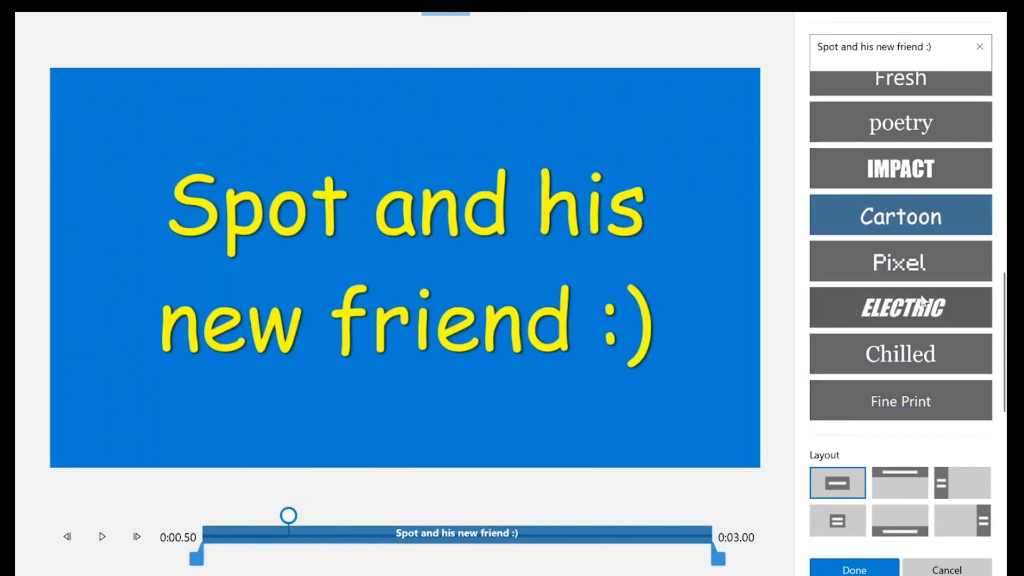
left_click(916, 262)
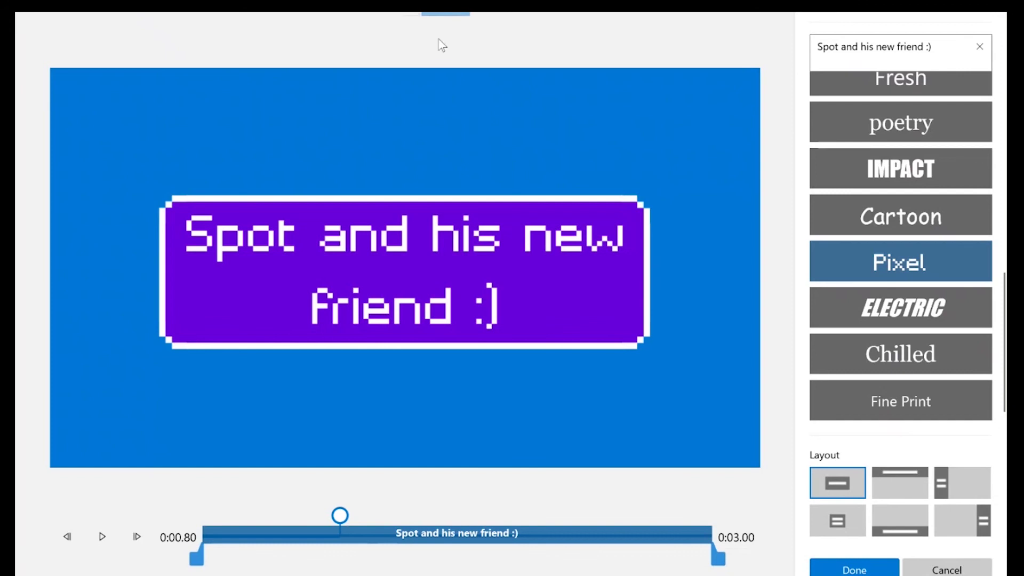
Step: Set the title card's background to black, check its text style and confirm the title card edits
left_click(396, 14)
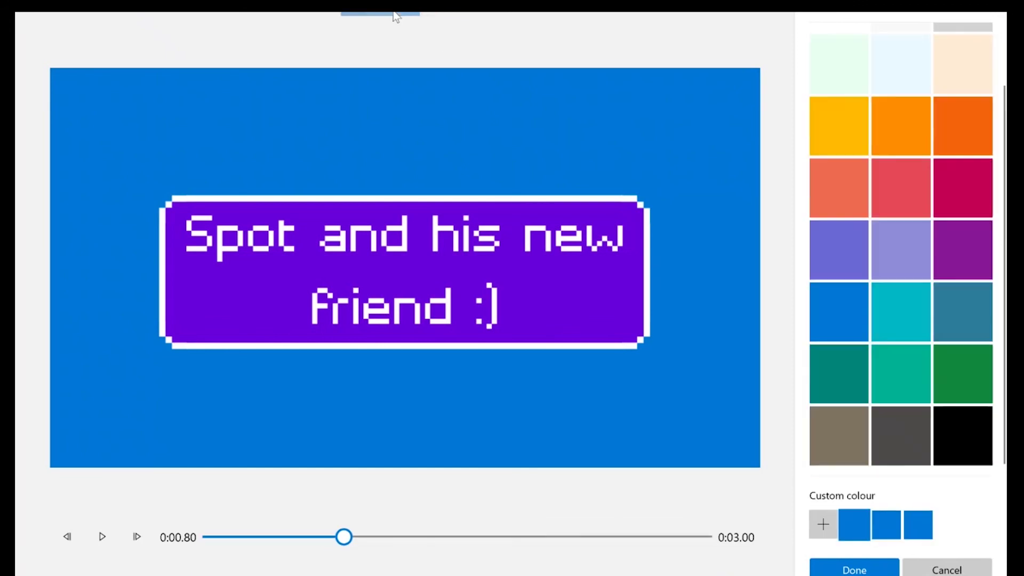
left_click(929, 431)
left_click(955, 427)
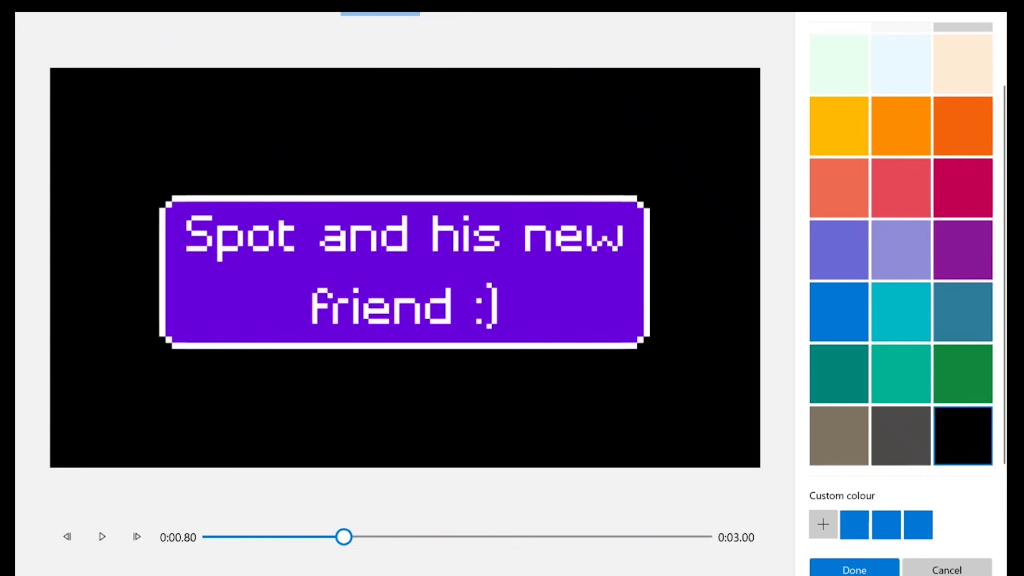
left_click(462, 12)
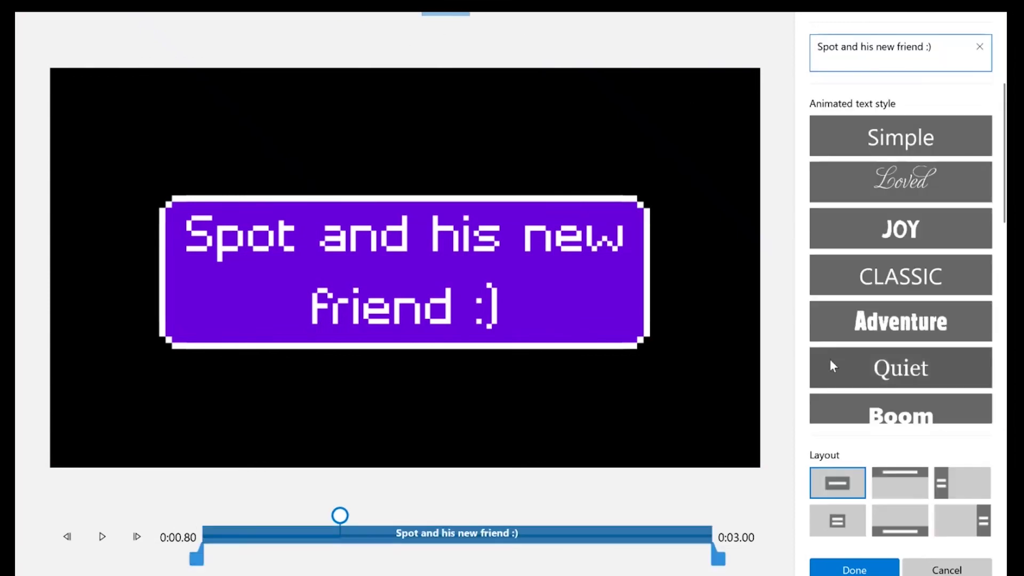
scroll(924, 374, "down", 2)
scroll(924, 373, "down", 5)
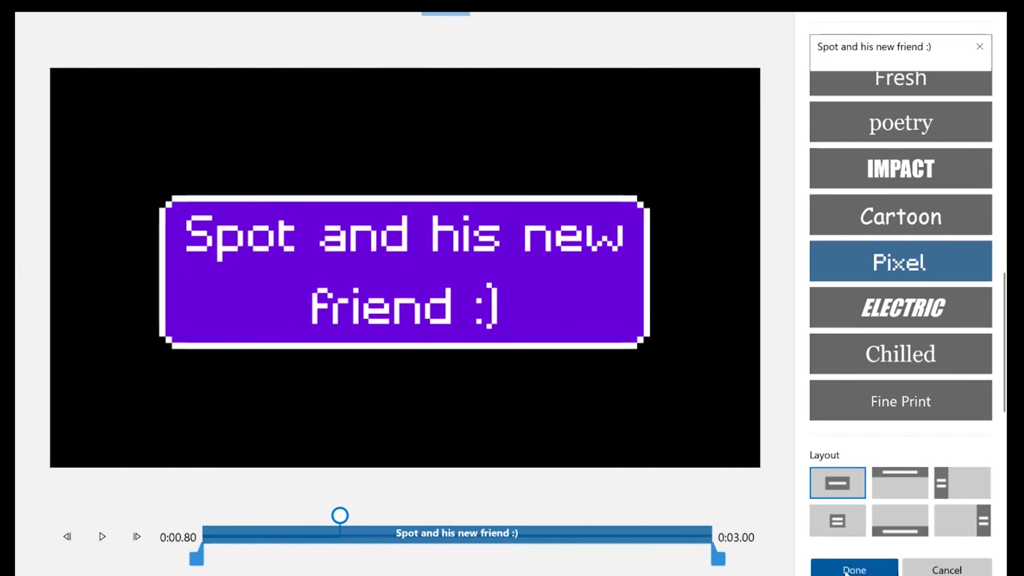
left_click(854, 568)
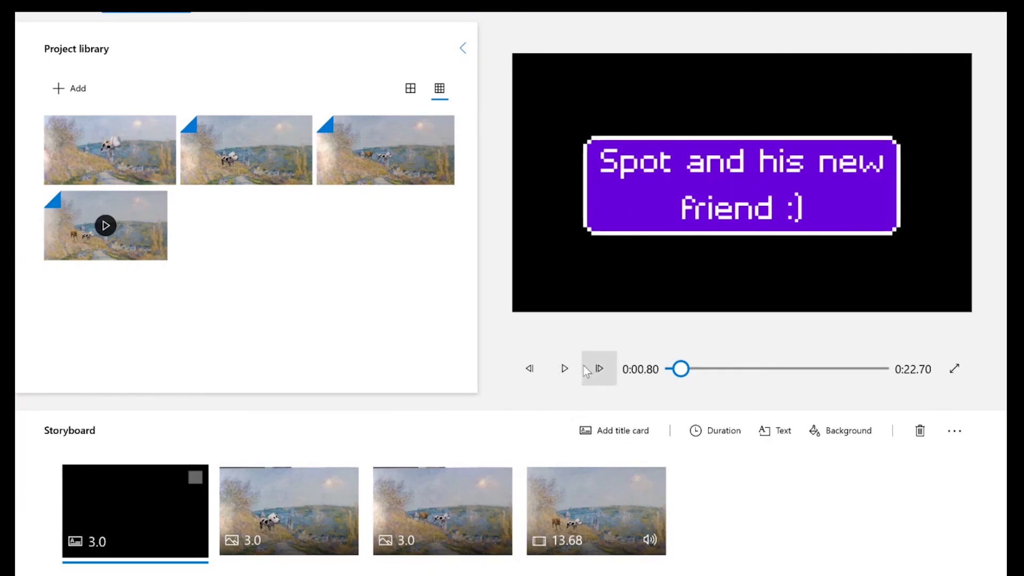
Step: Play the story from the title card, check each photo and the video clip, and return to the title card
left_click(568, 371)
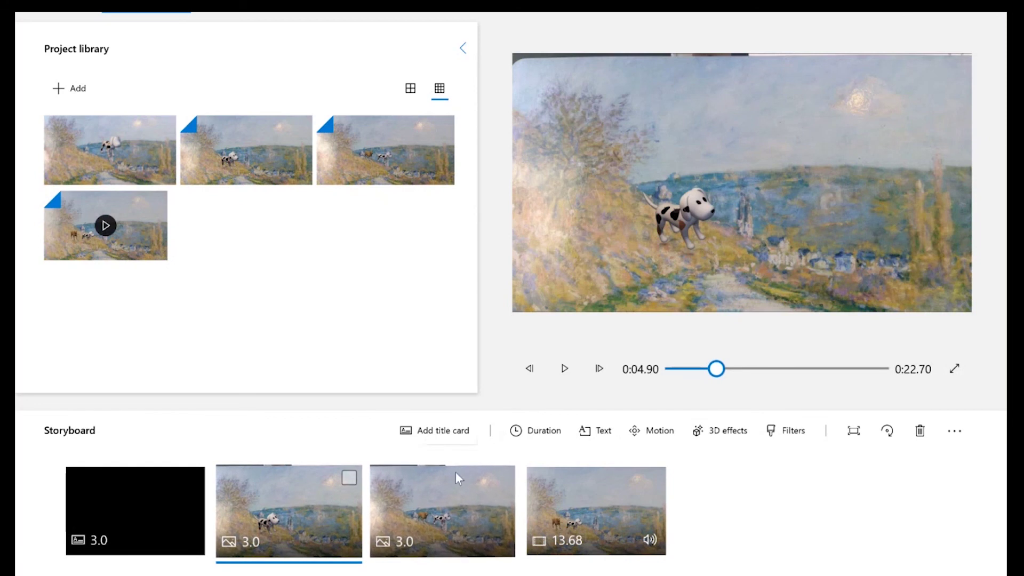
left_click(455, 519)
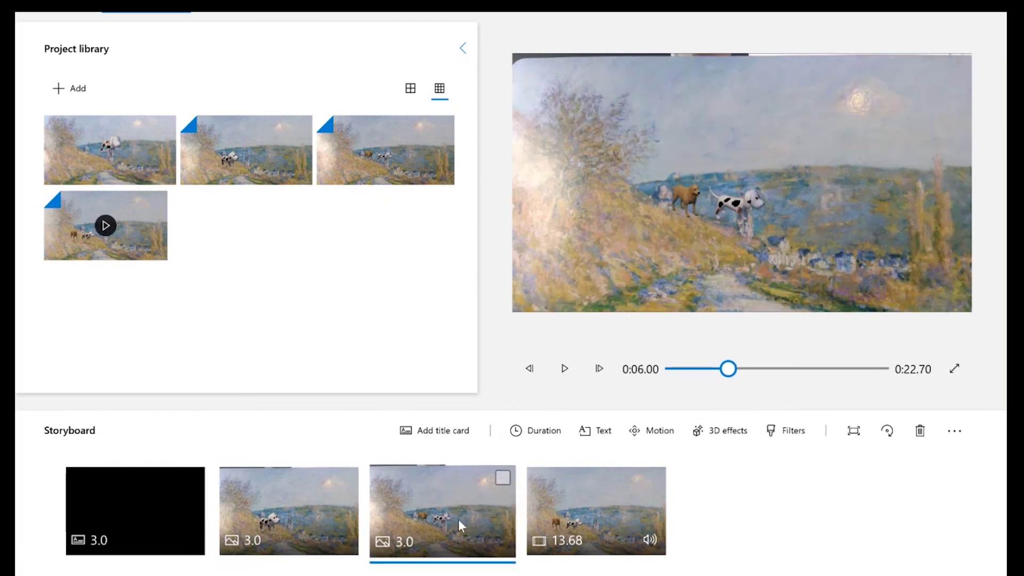
left_click(270, 533)
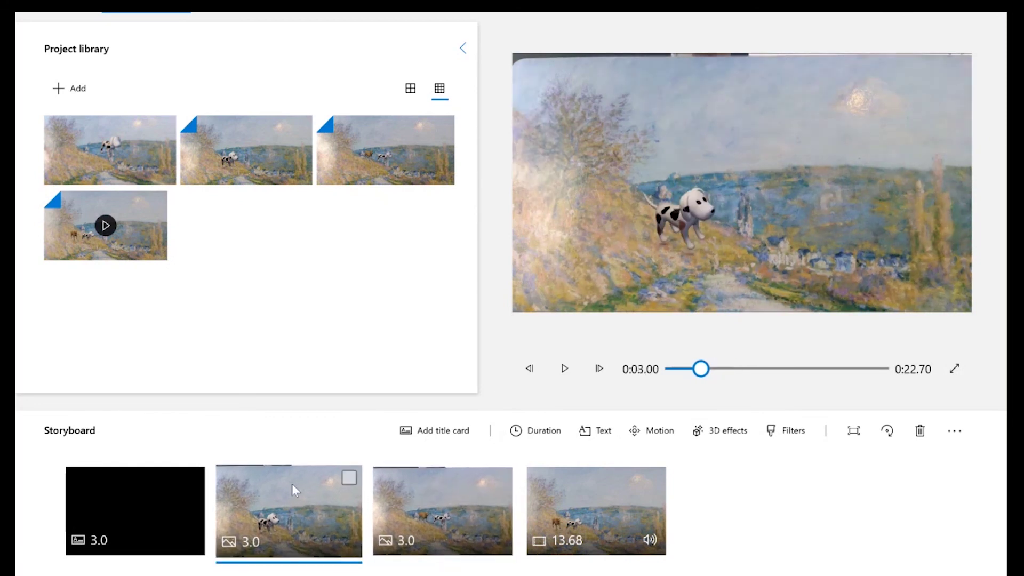
left_click(464, 482)
left_click(593, 493)
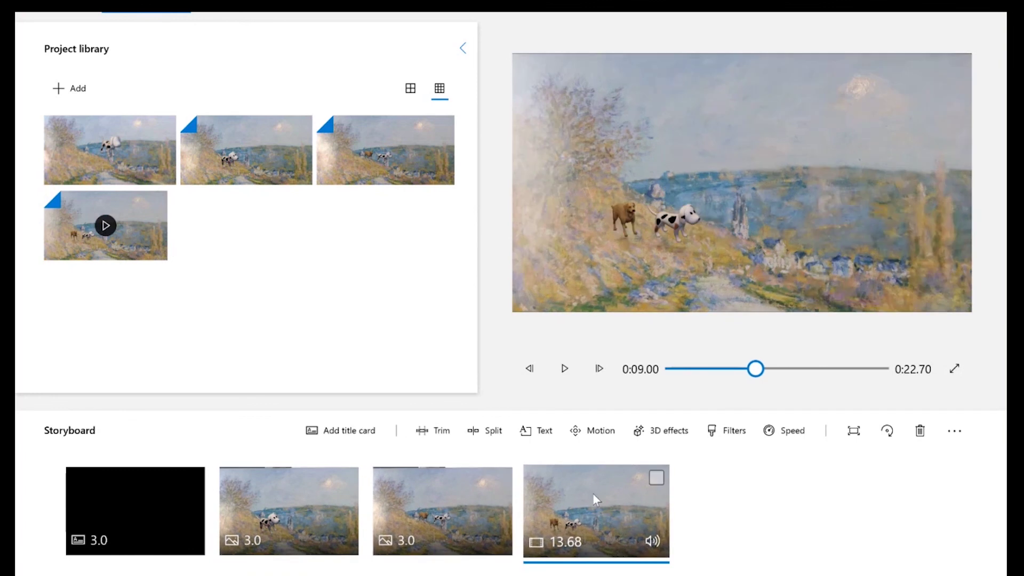
left_click(117, 516)
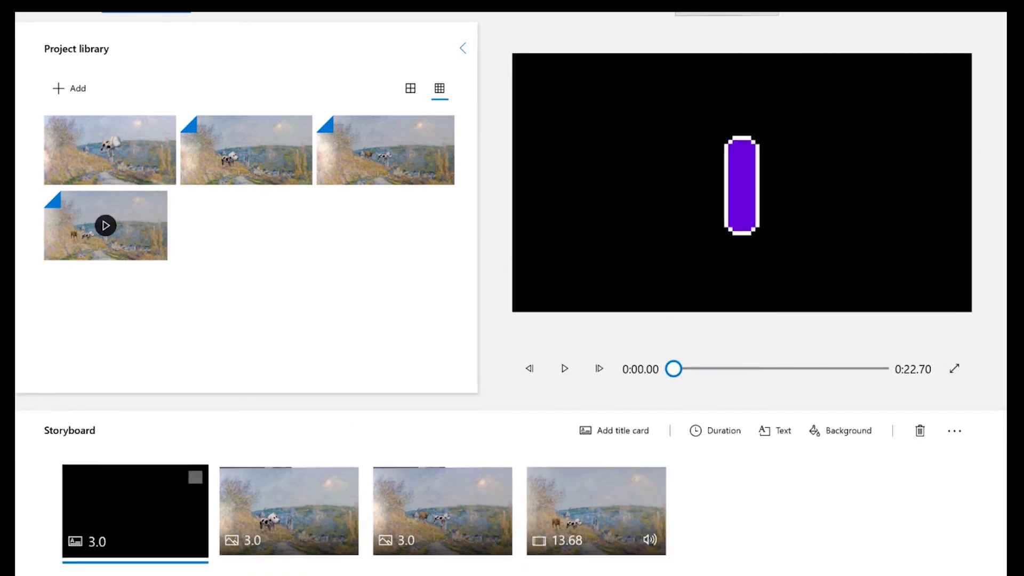
Step: Open the background music choices, lower the music volume to about a third, and preview the Amplified, Anodised and Blossoming tracks
left_click(724, 12)
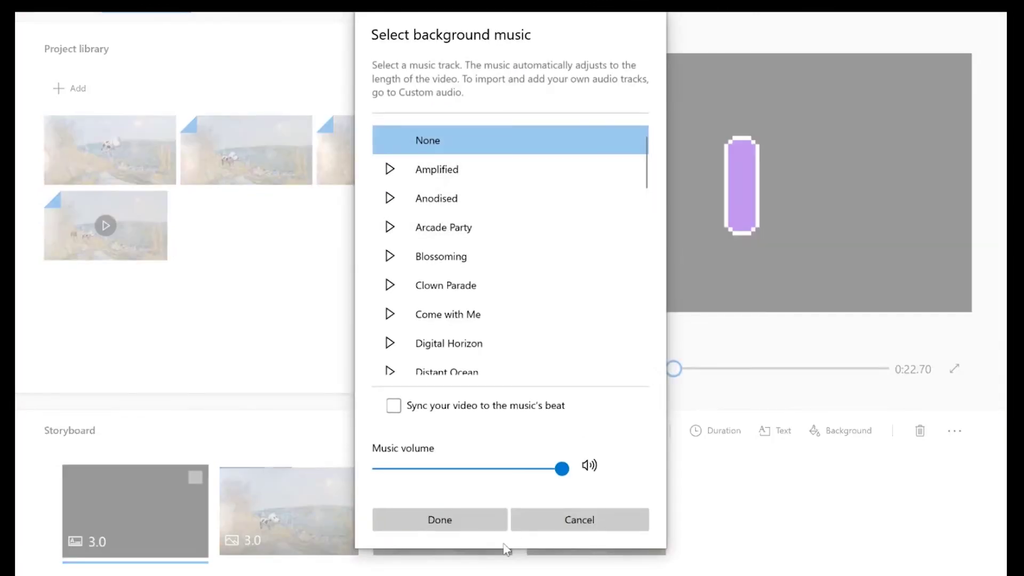
left_click_drag(561, 470, 435, 440)
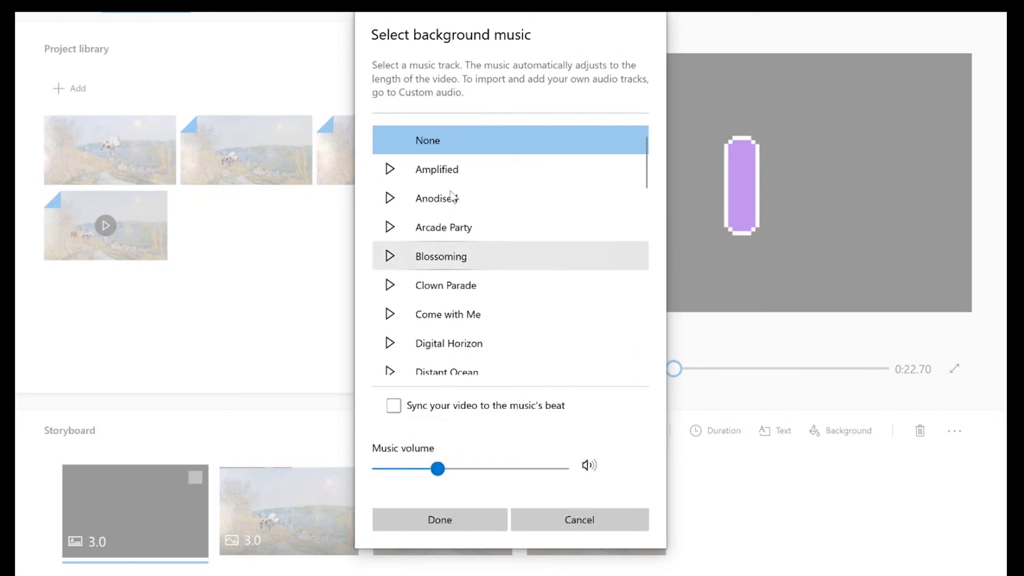
left_click(395, 170)
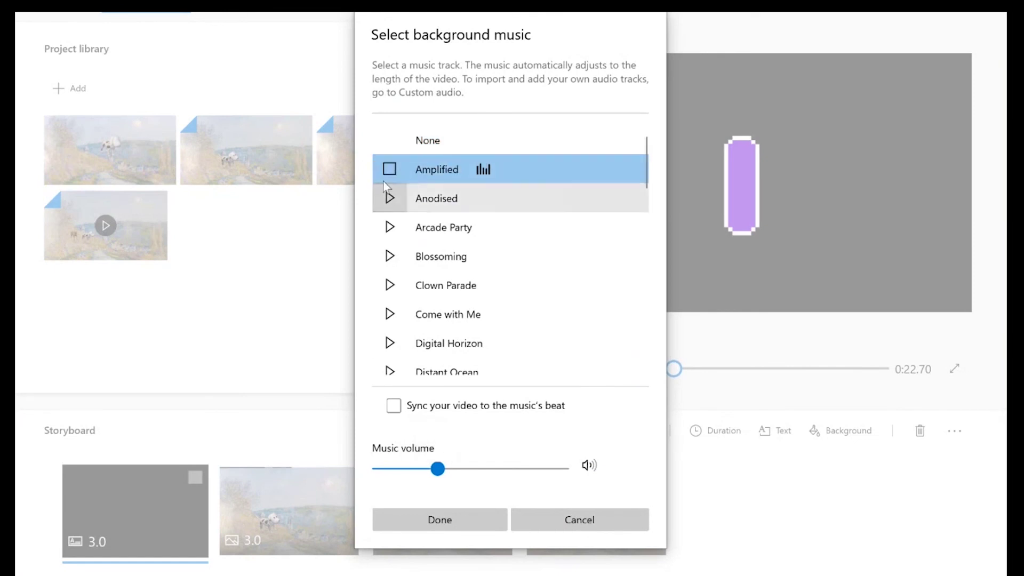
left_click(389, 175)
left_click(389, 205)
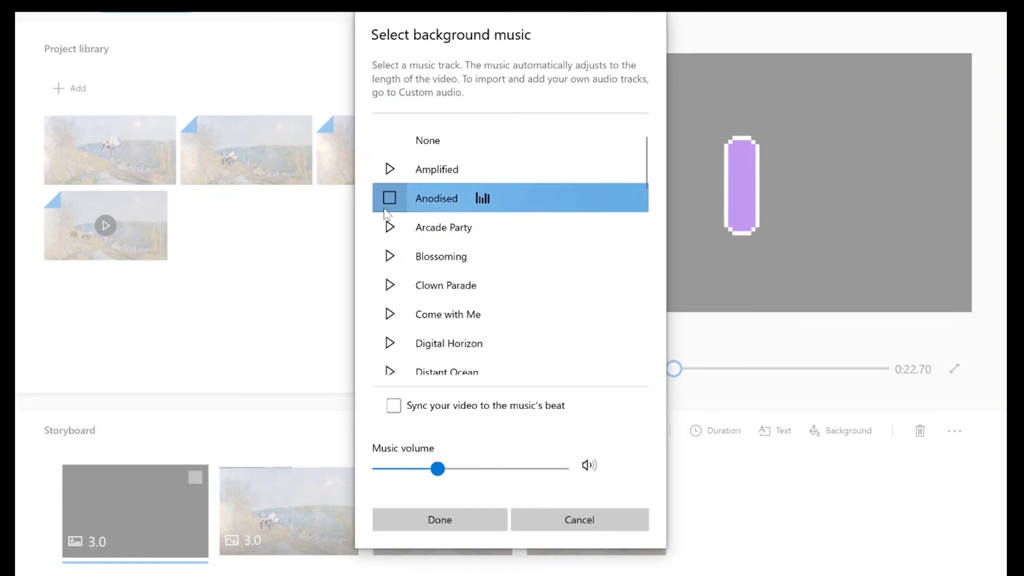
left_click(393, 263)
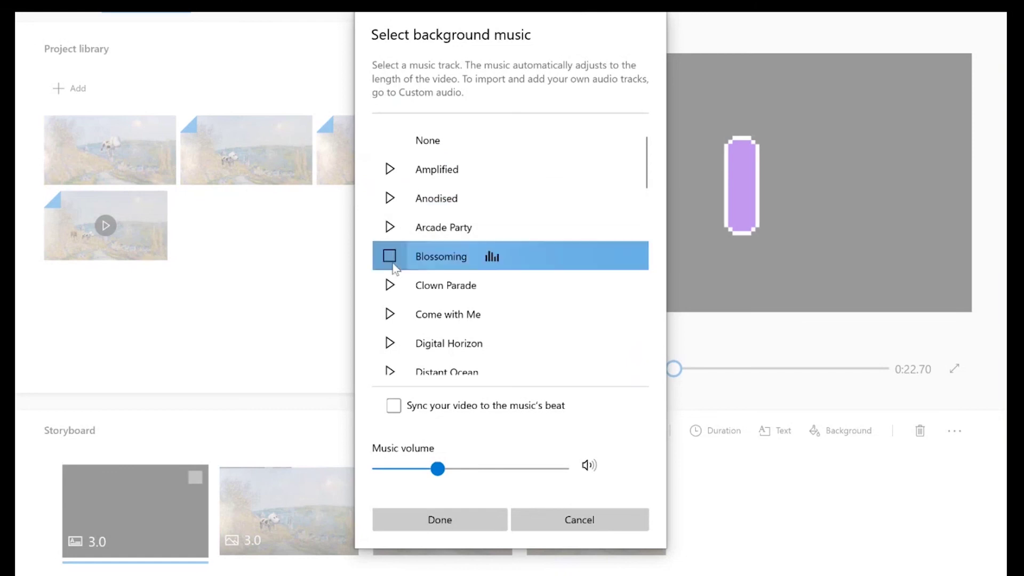
left_click(387, 254)
Step: Preview more background tracks further down the list, including Funky Strut, Road Trip and Rose Petals
scroll(397, 274, "down", 3)
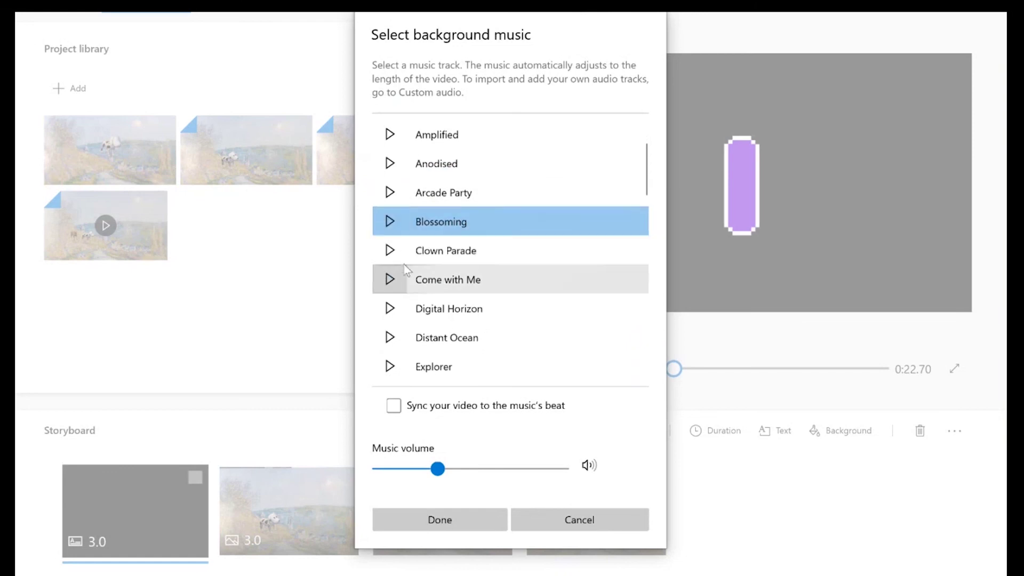
scroll(404, 264, "down", 3)
left_click(401, 209)
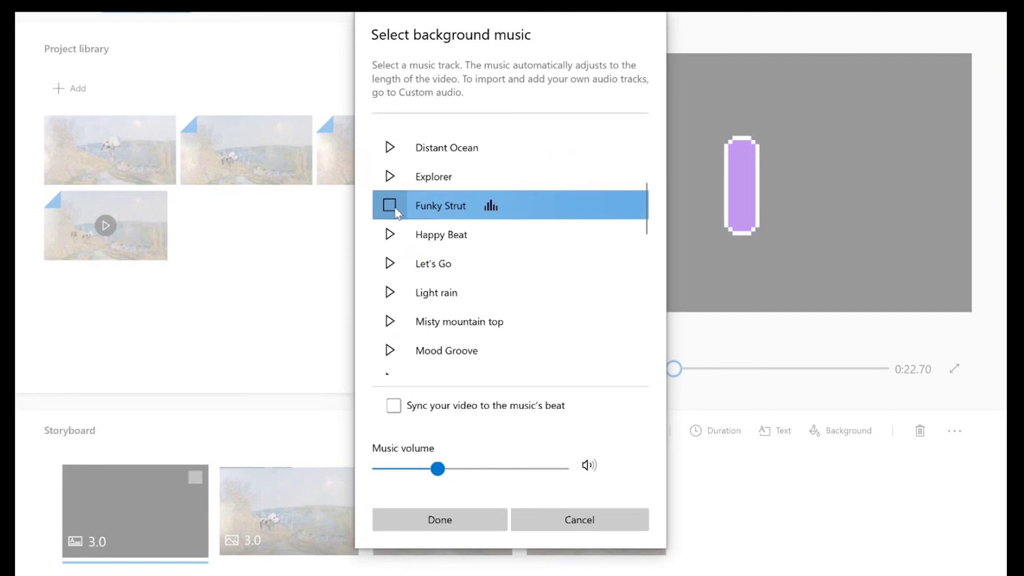
scroll(411, 294, "down", 7)
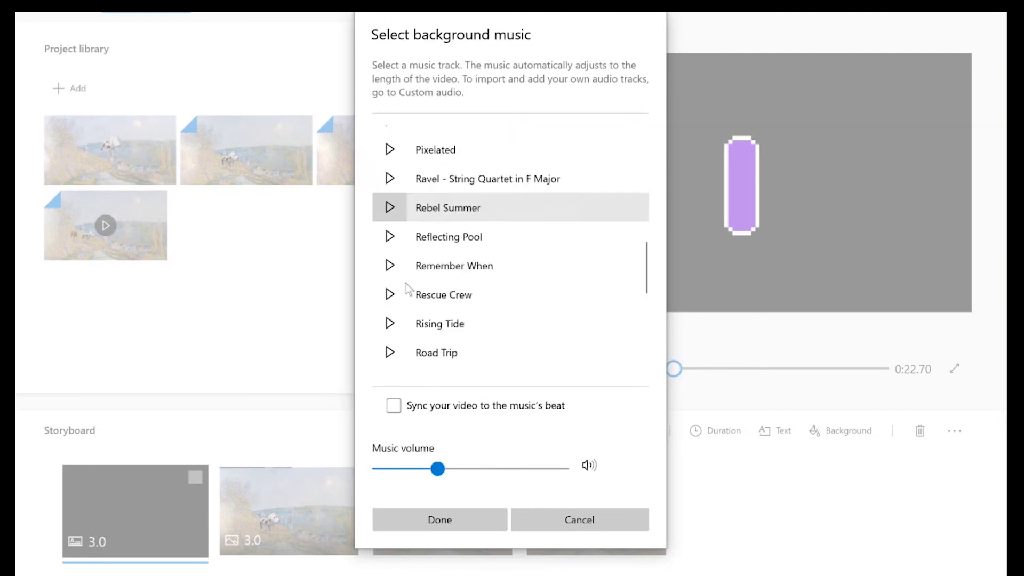
scroll(397, 264, "down", 1)
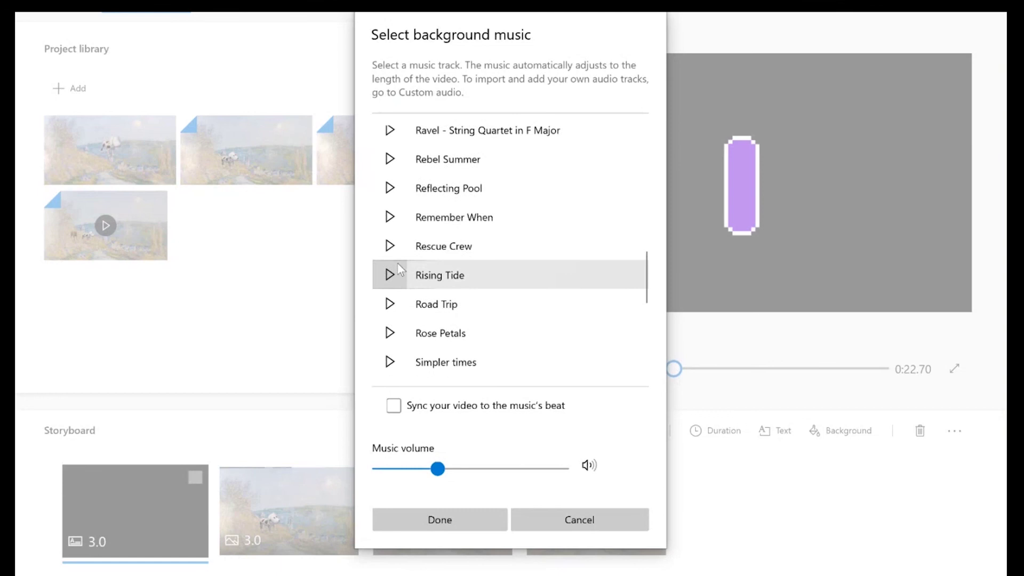
scroll(397, 263, "down", 1)
left_click(398, 268)
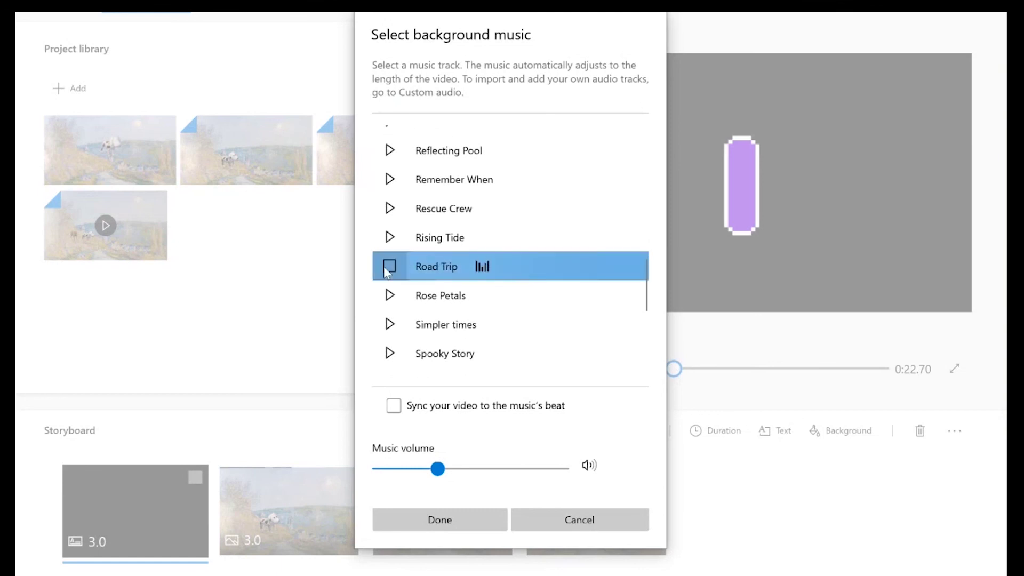
left_click(390, 299)
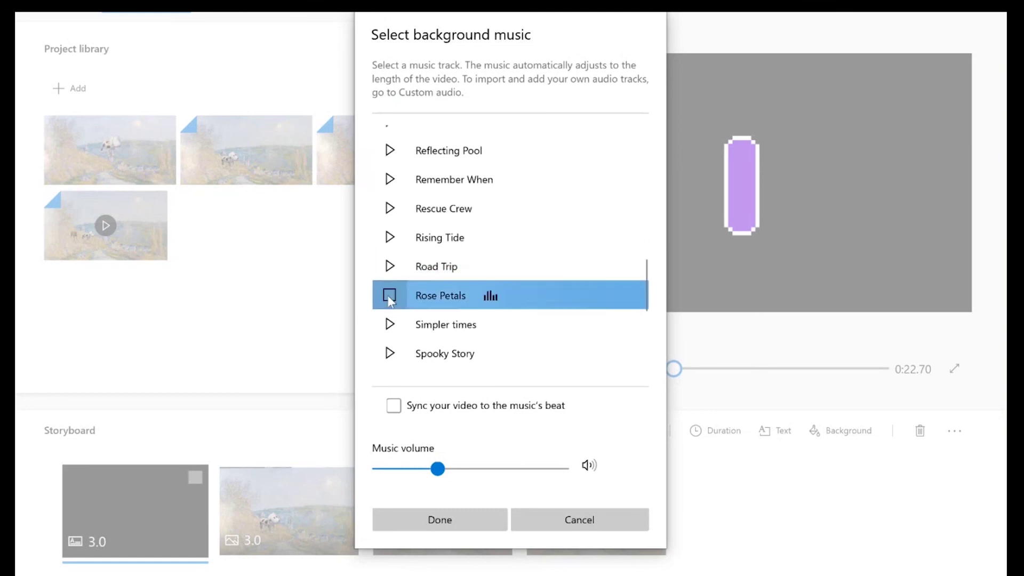
left_click(389, 326)
left_click(391, 357)
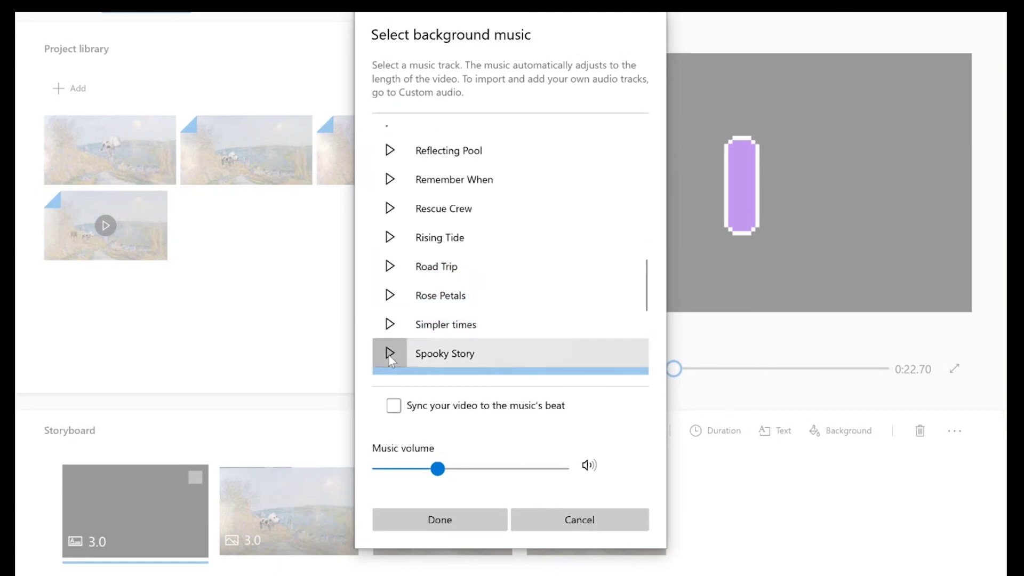
Step: Choose Simpler times as the background music, lower the music volume to about a fifth, and confirm
left_click(388, 324)
scroll(388, 336, "down", 5)
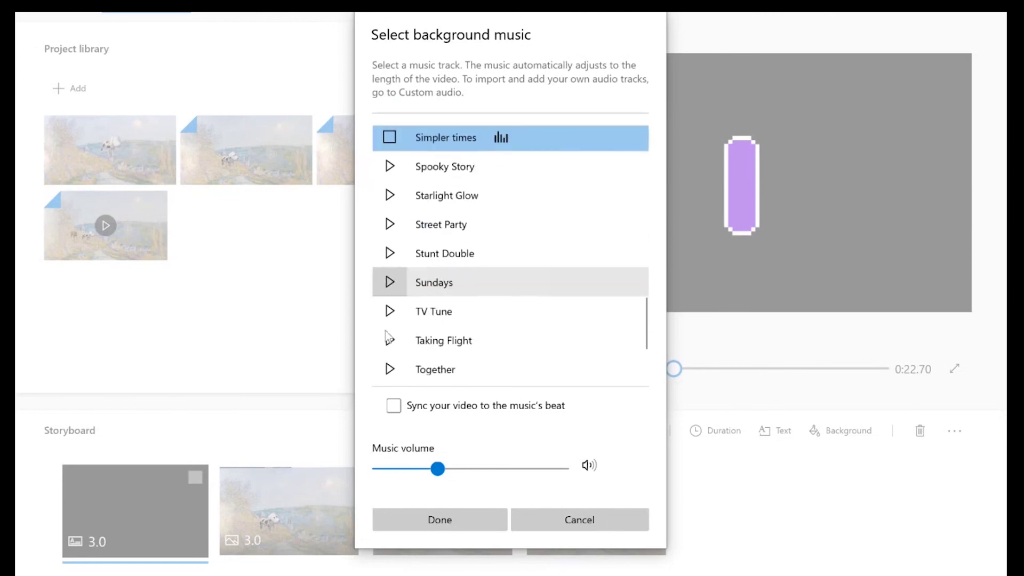
scroll(393, 243, "down", 2)
scroll(403, 232, "up", 4)
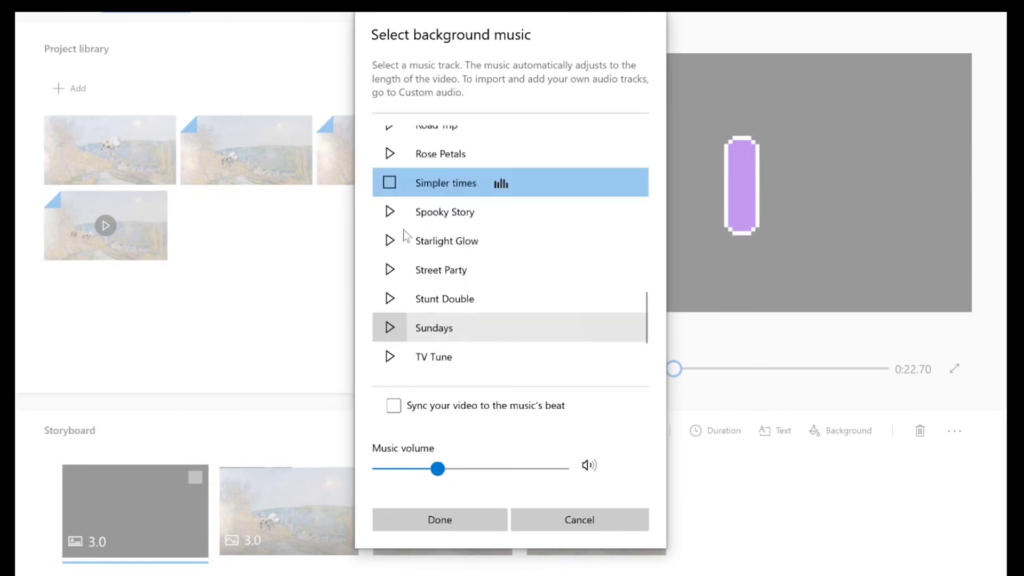
scroll(405, 234, "up", 1)
left_click(392, 223)
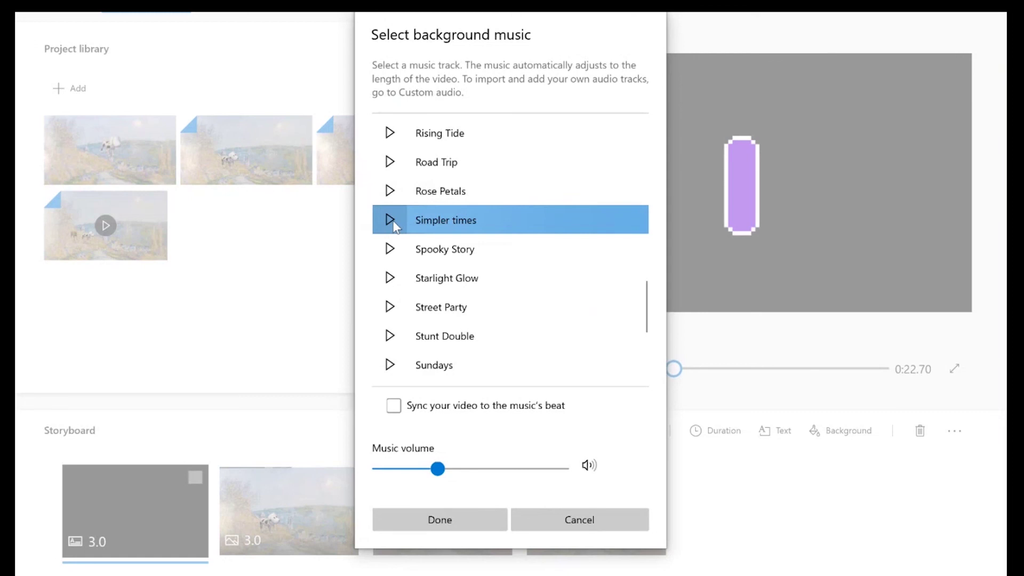
left_click(390, 220)
left_click(390, 221)
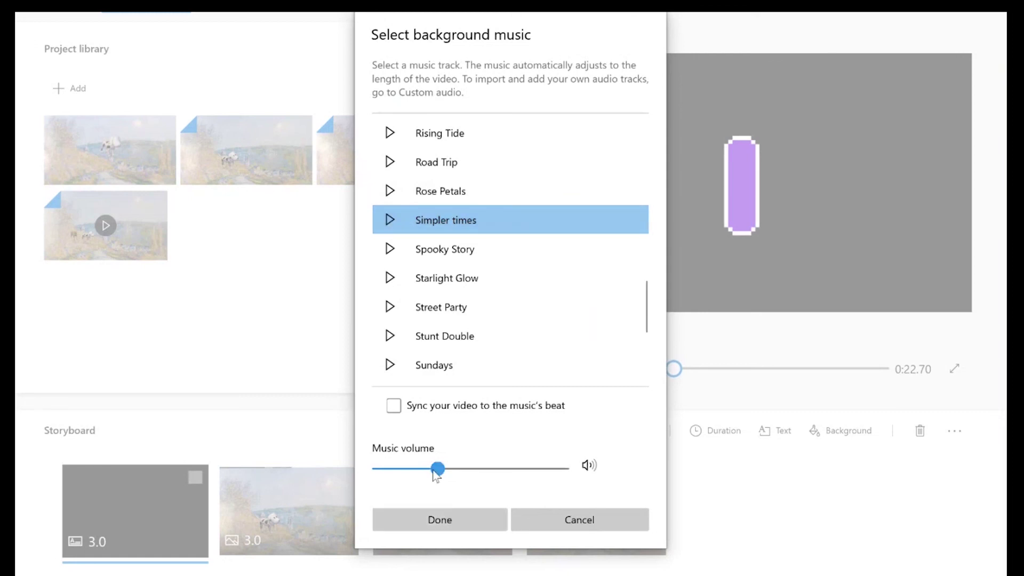
left_click_drag(433, 472, 412, 469)
left_click(453, 526)
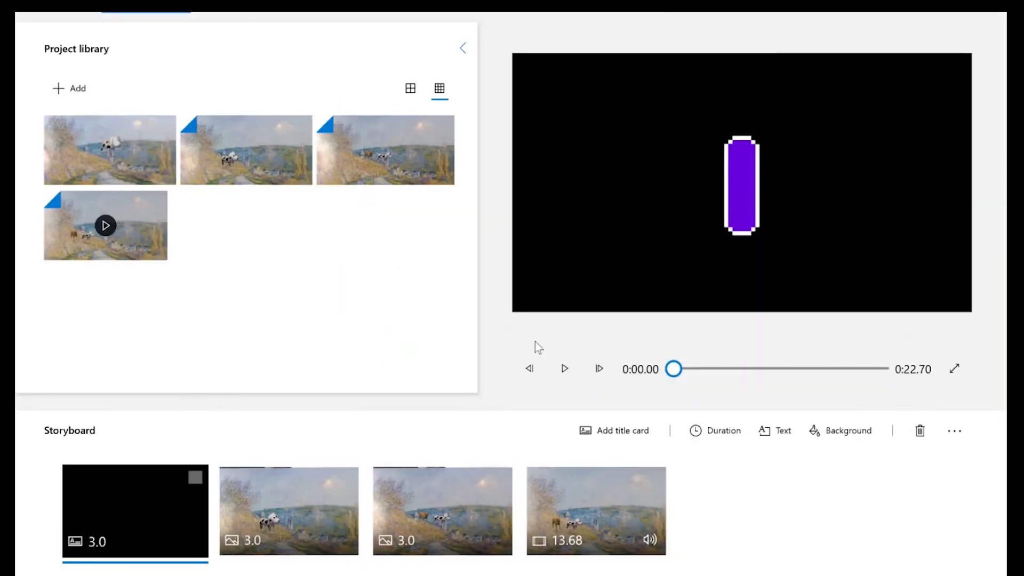
Step: Play the story's opening to judge the music level, and raise the background music volume to about a quarter
left_click(564, 375)
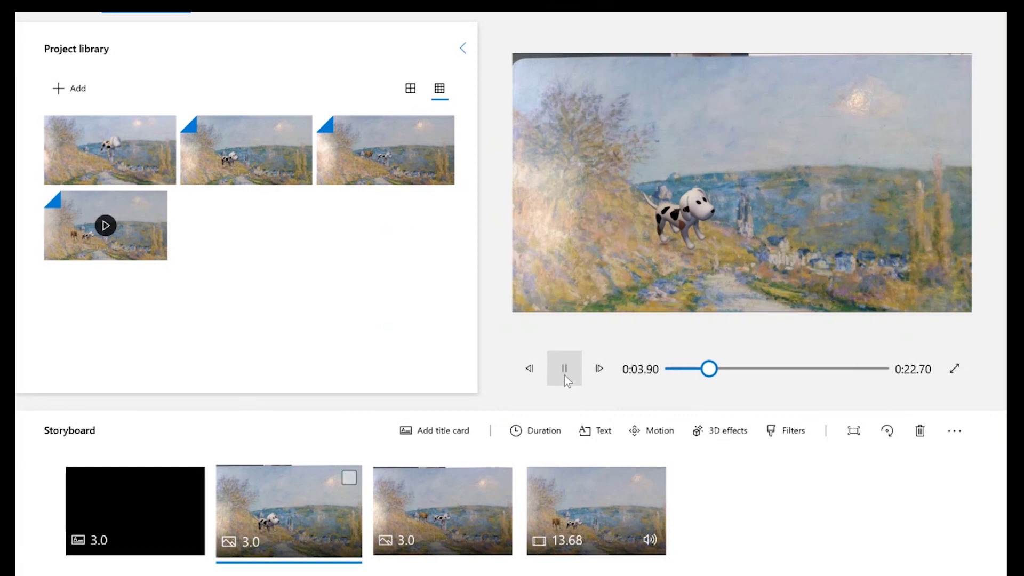
left_click(564, 376)
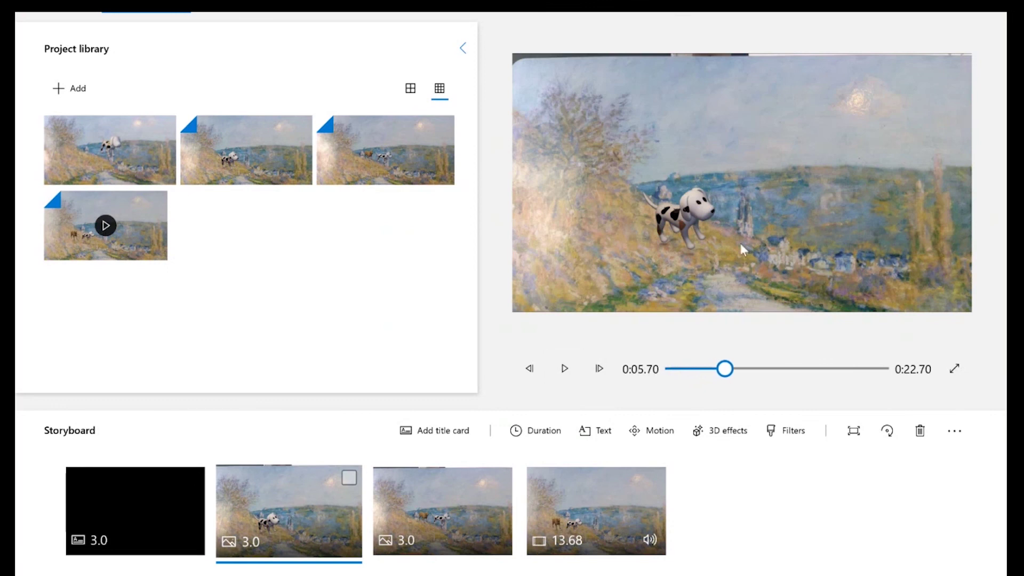
left_click(717, 16)
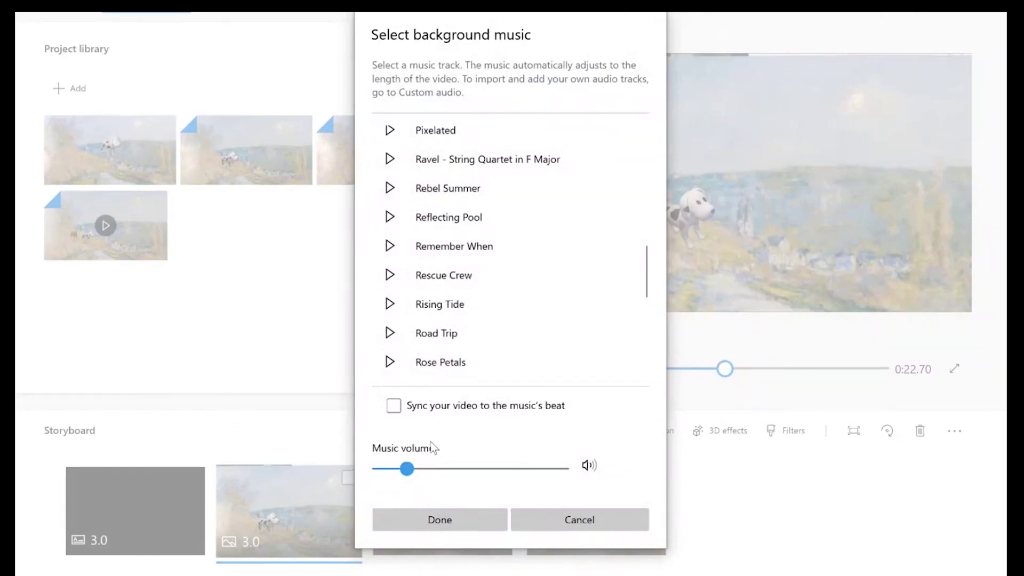
scroll(468, 294, "down", 3)
scroll(489, 287, "down", 2)
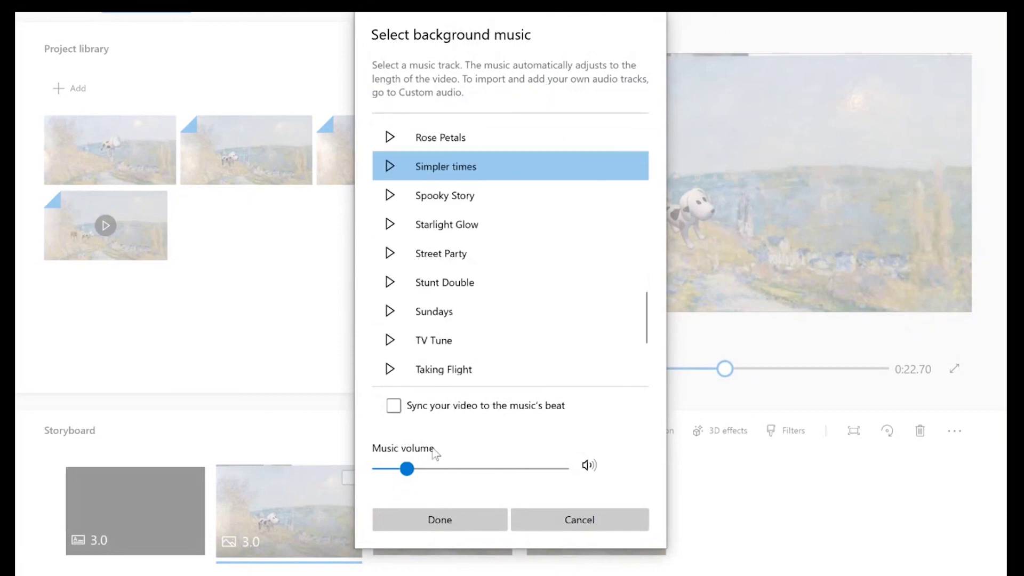
mouse_move(417, 468)
left_mouse_down()
mouse_move(427, 469)
mouse_move(414, 482)
mouse_move(427, 473)
left_mouse_up()
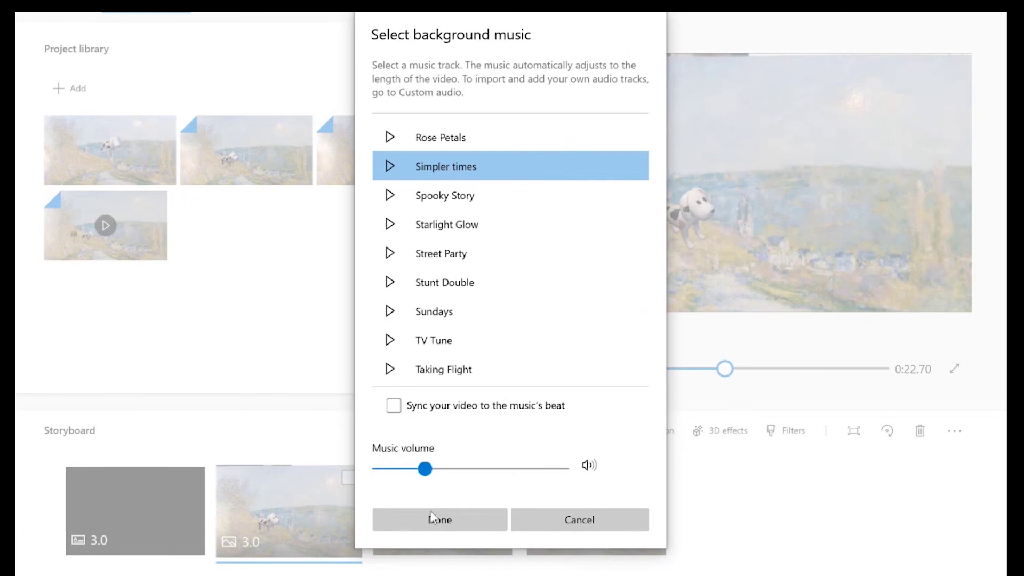
left_click(432, 520)
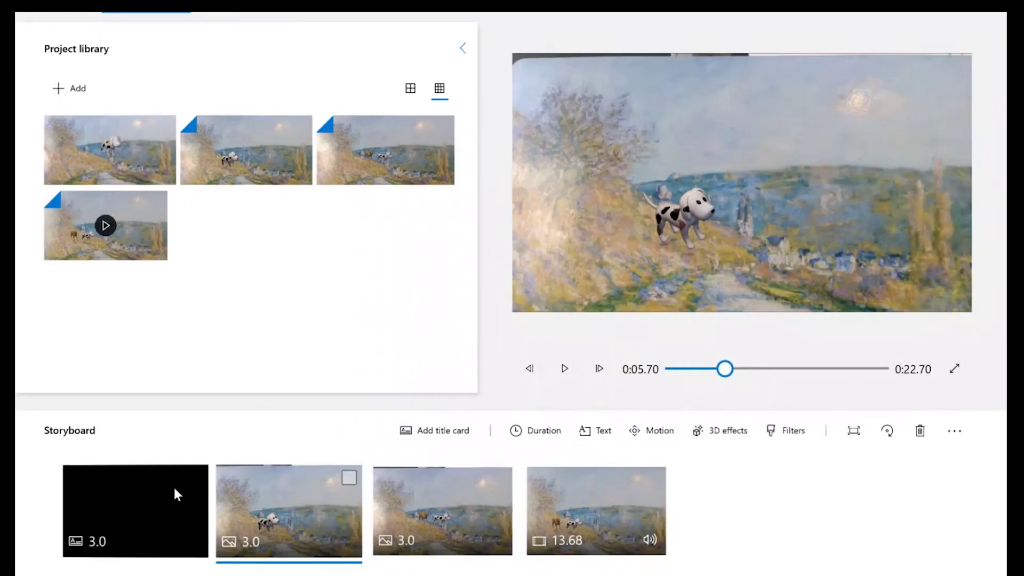
Step: Play the story from the title card into the video clip to check the music level
left_click(173, 485)
left_click(555, 370)
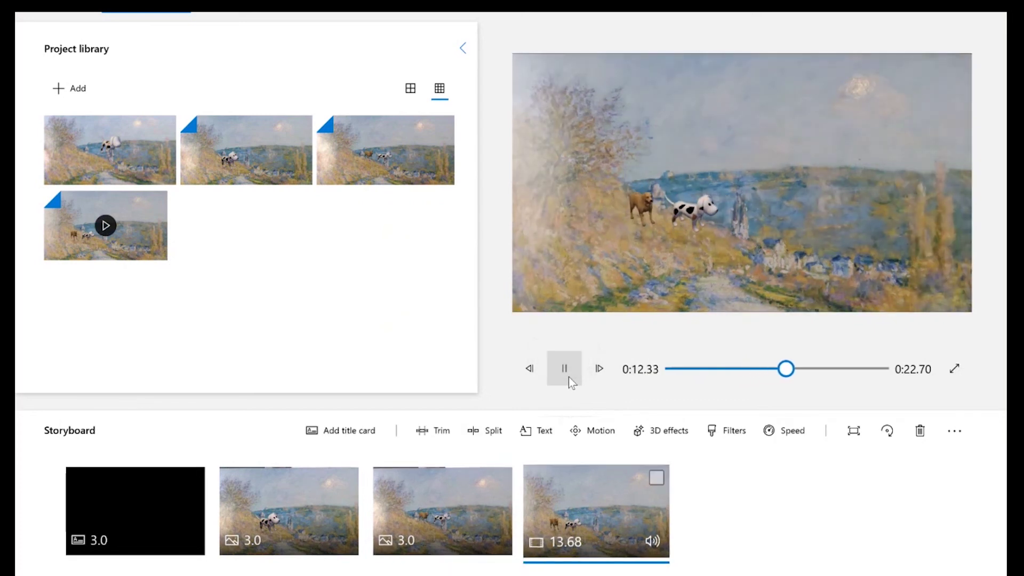
left_click(569, 376)
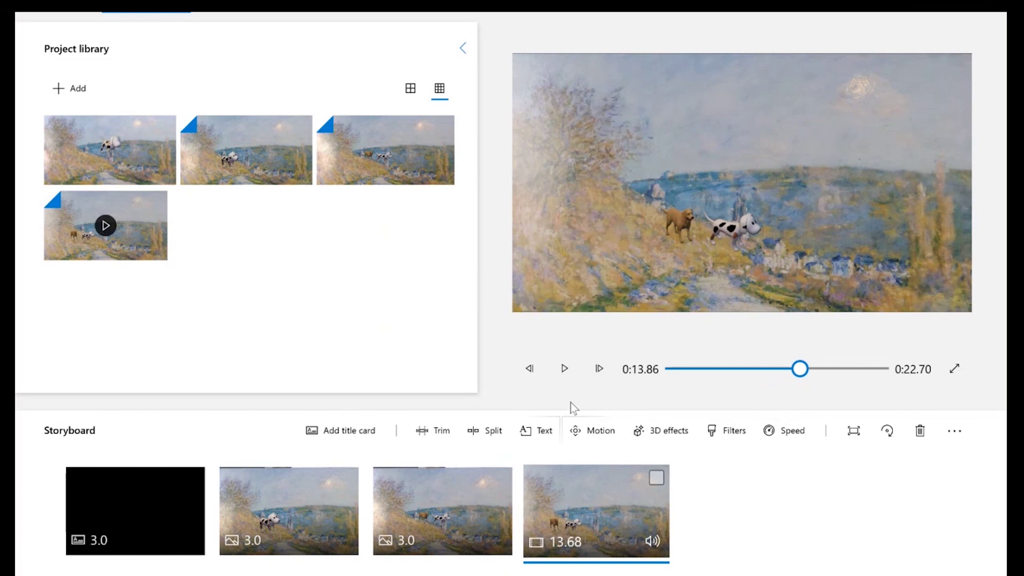
Step: Open the custom audio view with the first storyboard photo selected, and find and launch Voice Recorder
left_click(335, 494)
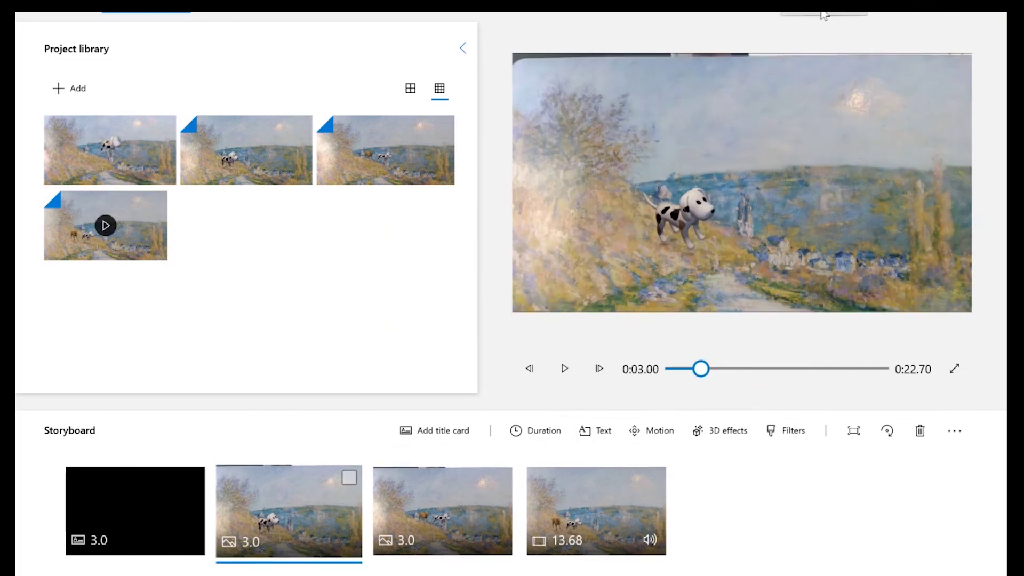
left_click(824, 13)
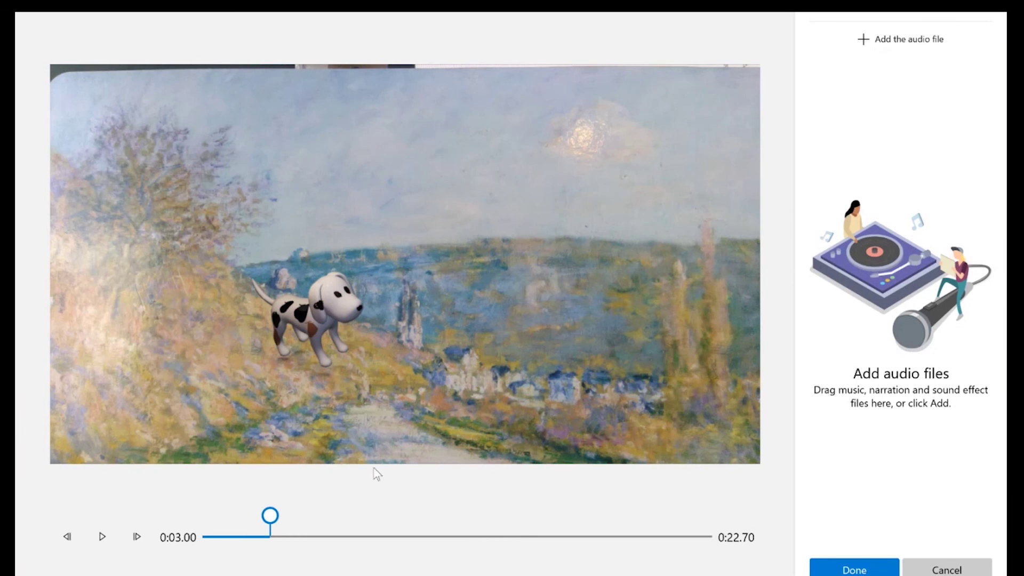
key("super")
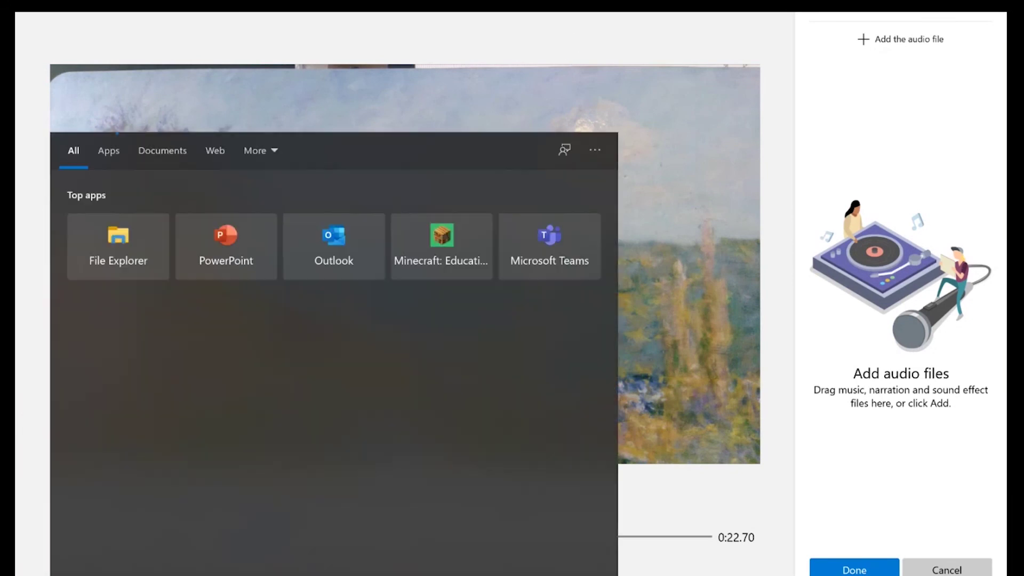
type("voice")
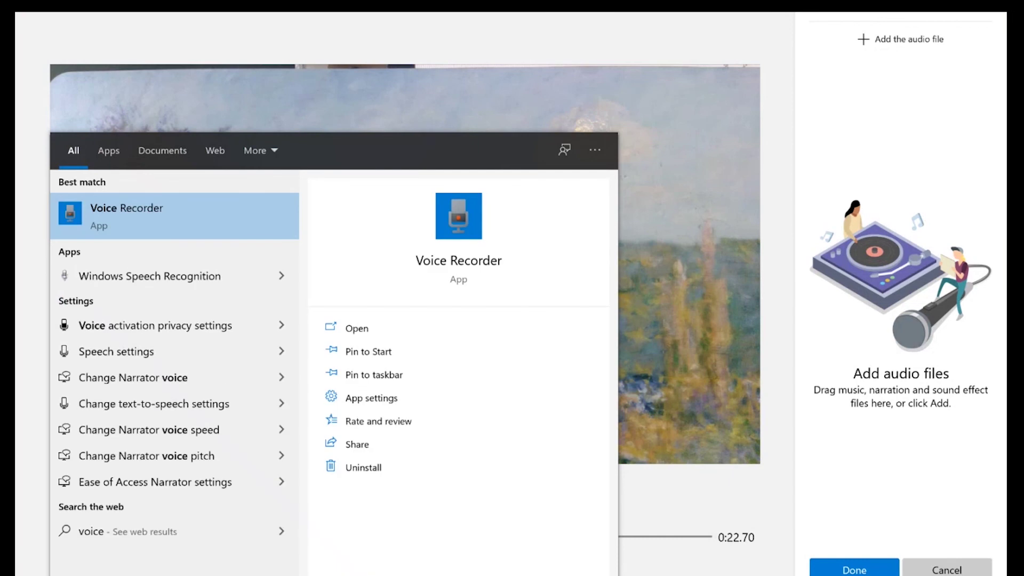
left_click(139, 220)
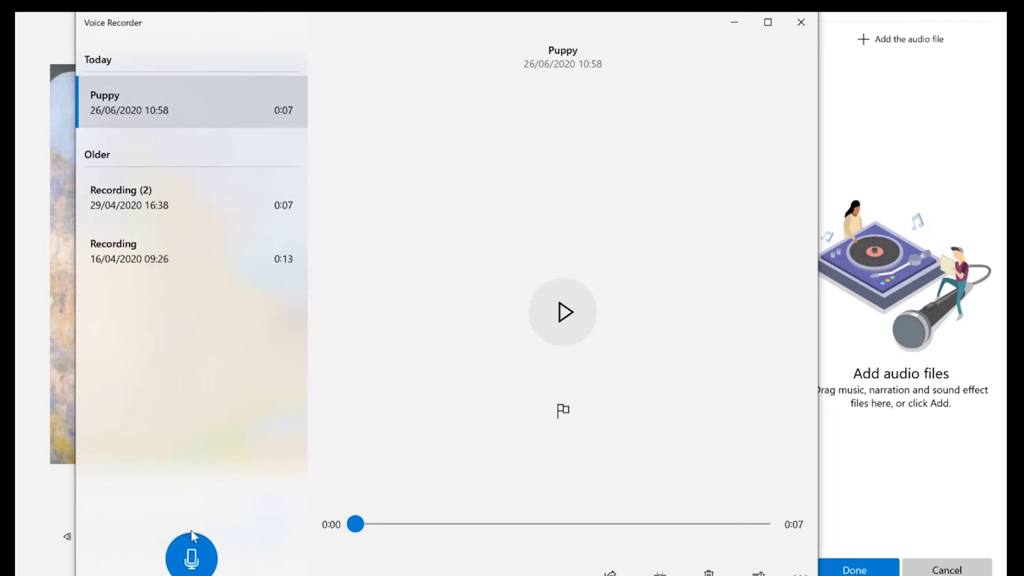
Step: Record a voice narration about 10 seconds long in Voice Recorder and play it back
left_click(191, 558)
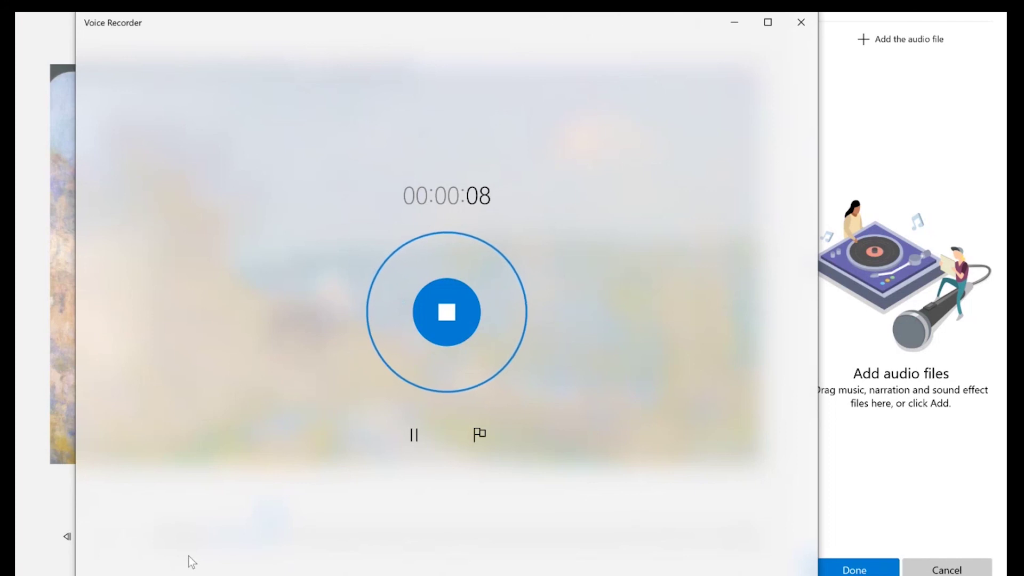
left_click(456, 302)
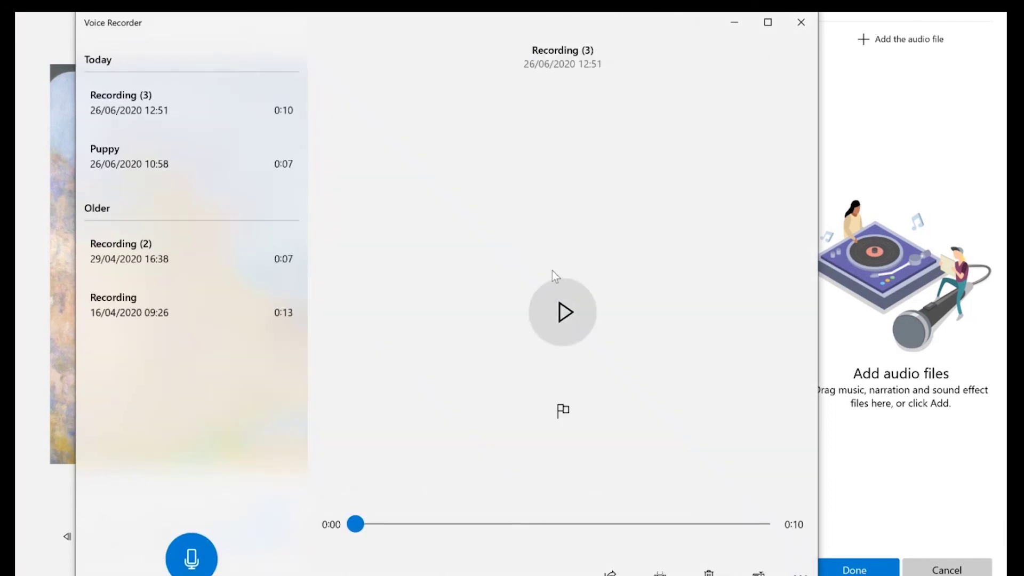
left_click(562, 314)
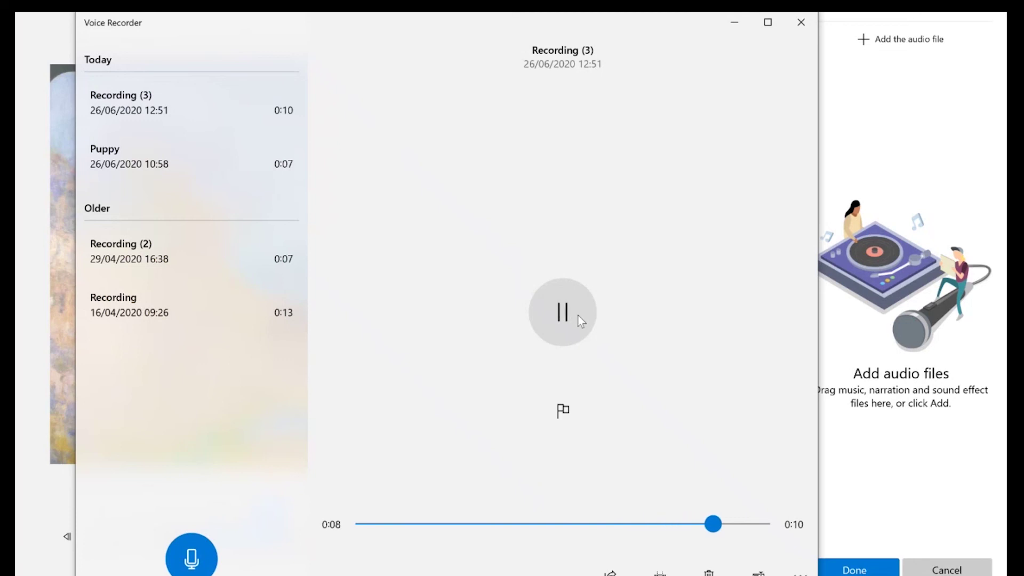
left_click(577, 315)
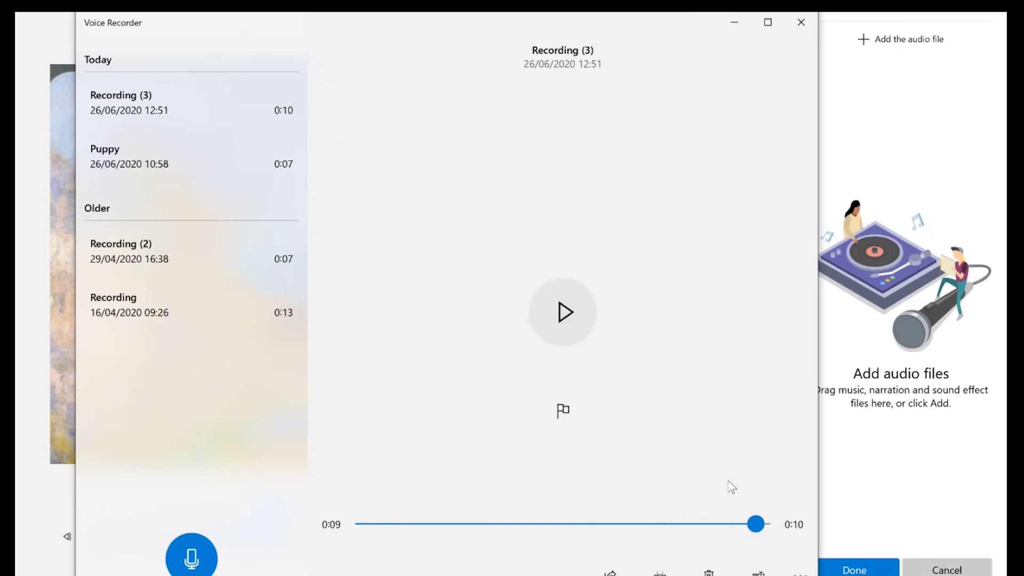
left_click(757, 571)
left_click(660, 569)
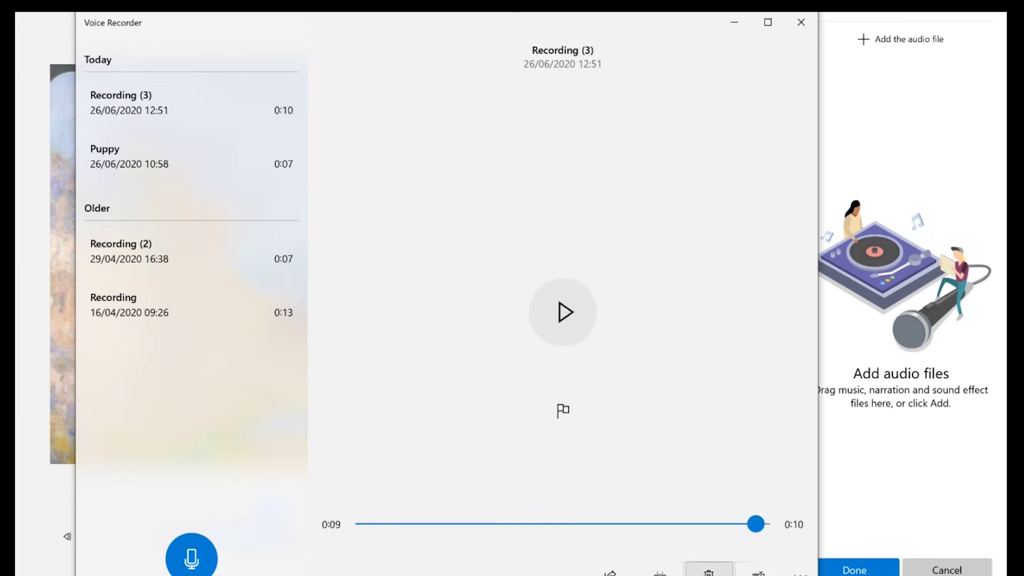
Step: Trim a short stretch off the start of the new voice recording and update the original recording
left_click(660, 570)
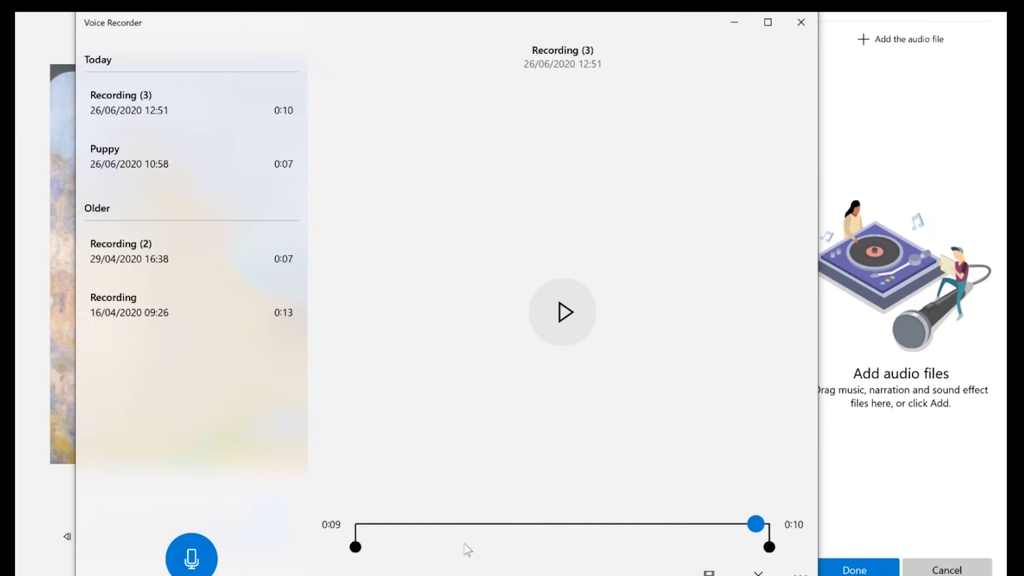
left_click_drag(354, 548, 378, 554)
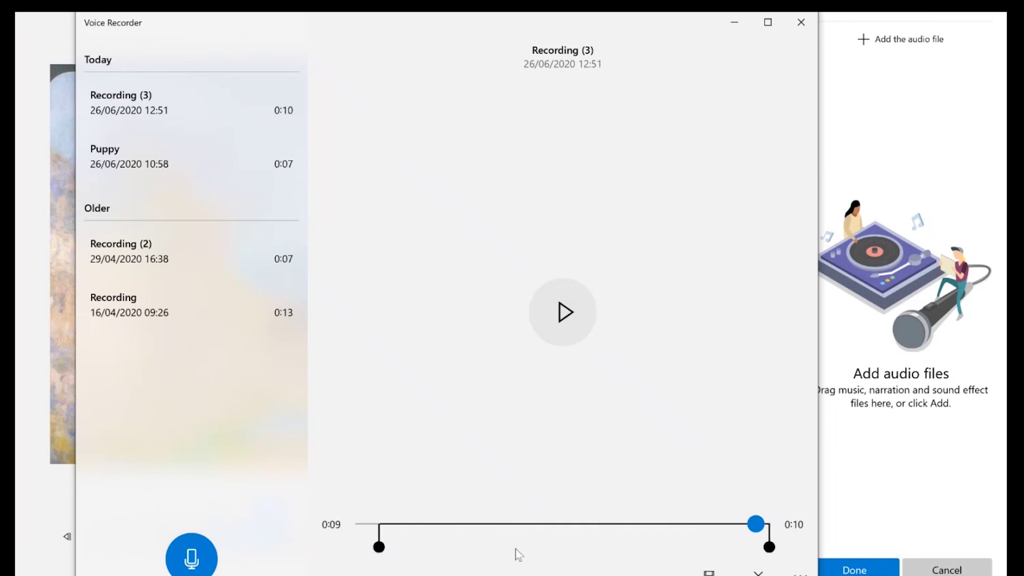
left_click(709, 571)
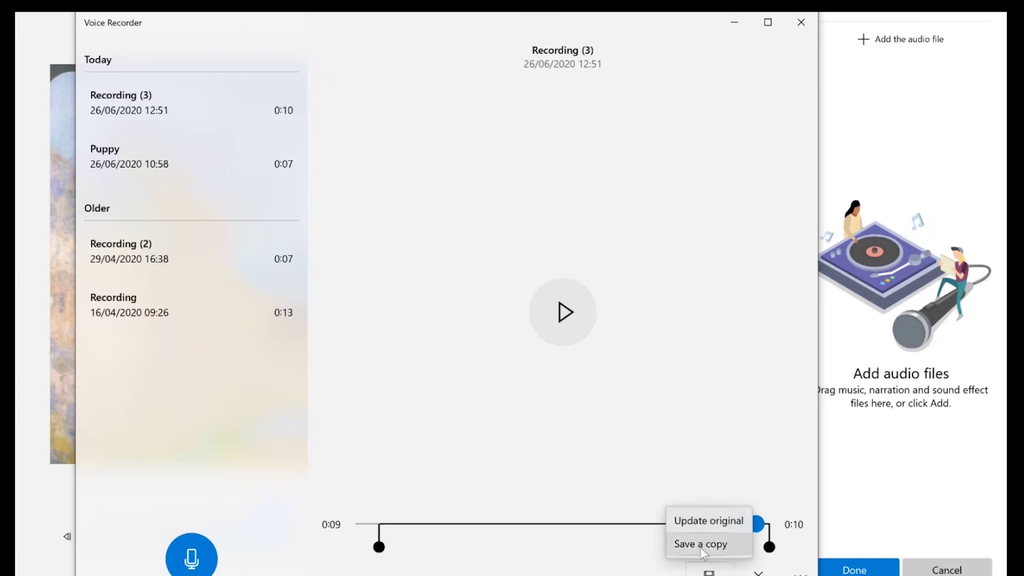
left_click(704, 526)
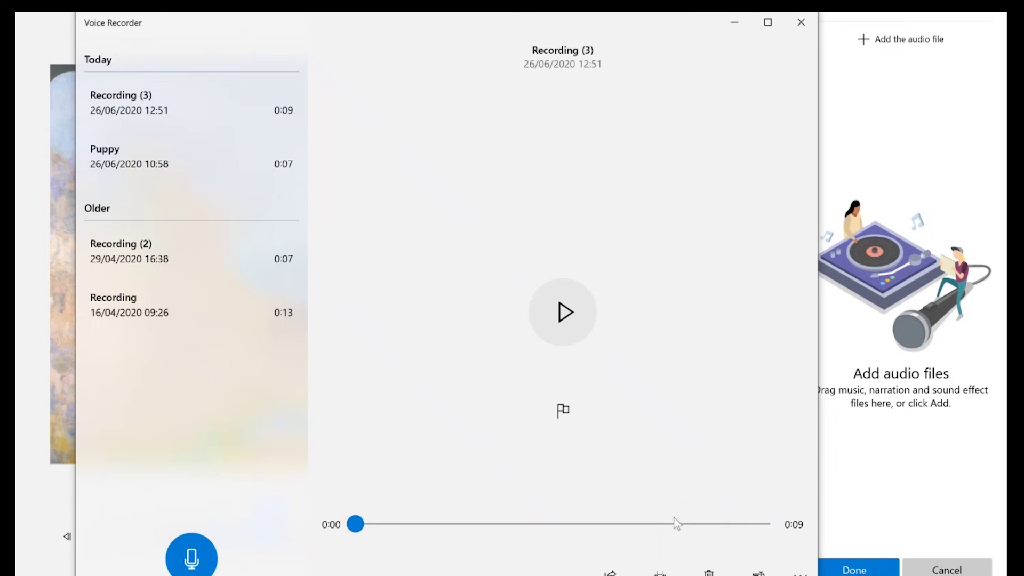
Step: Rename the trimmed recording to "Spot and friend"
left_click(758, 572)
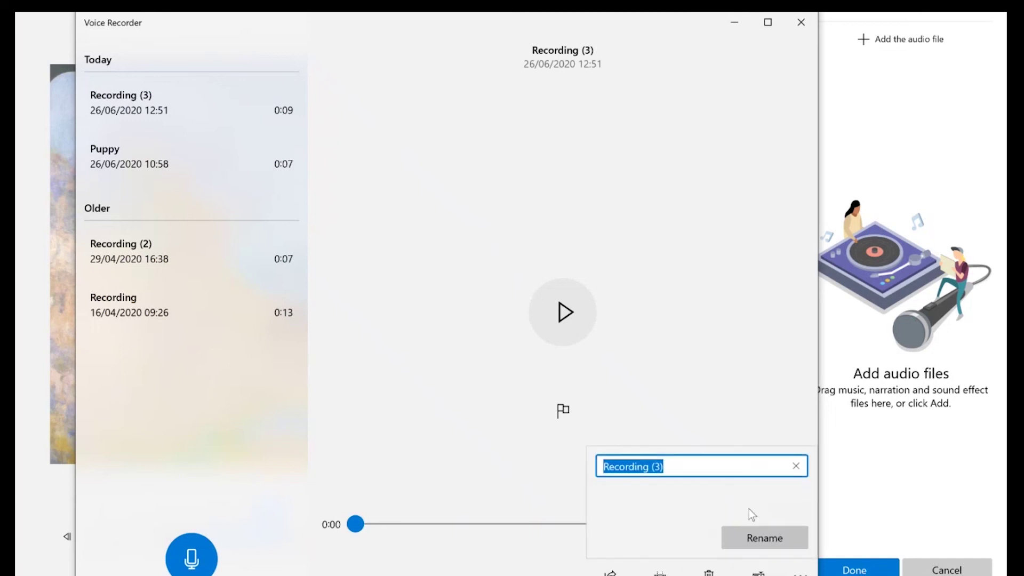
key("BackSpace")
type("S")
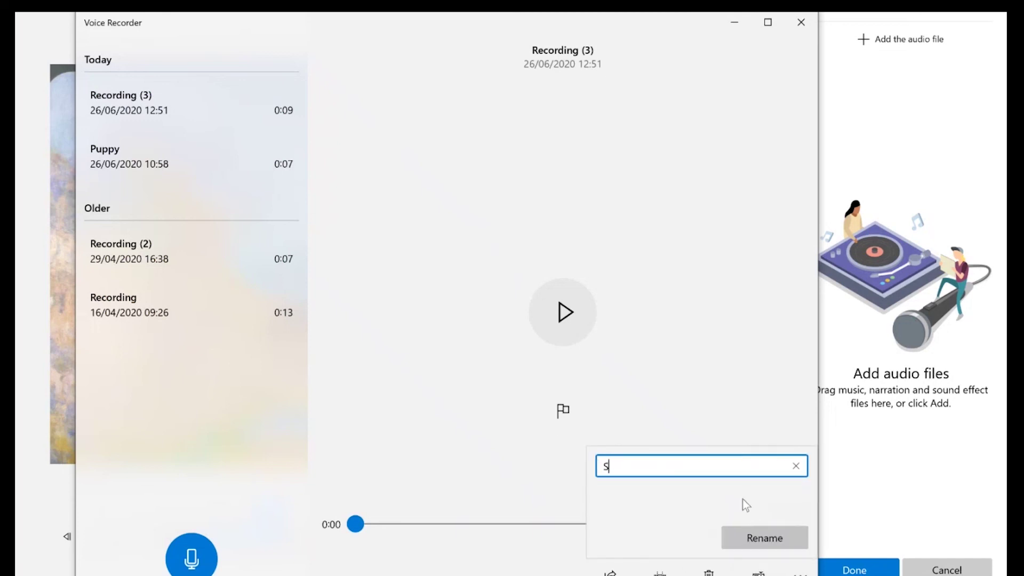
type("pot and friend")
left_click(768, 538)
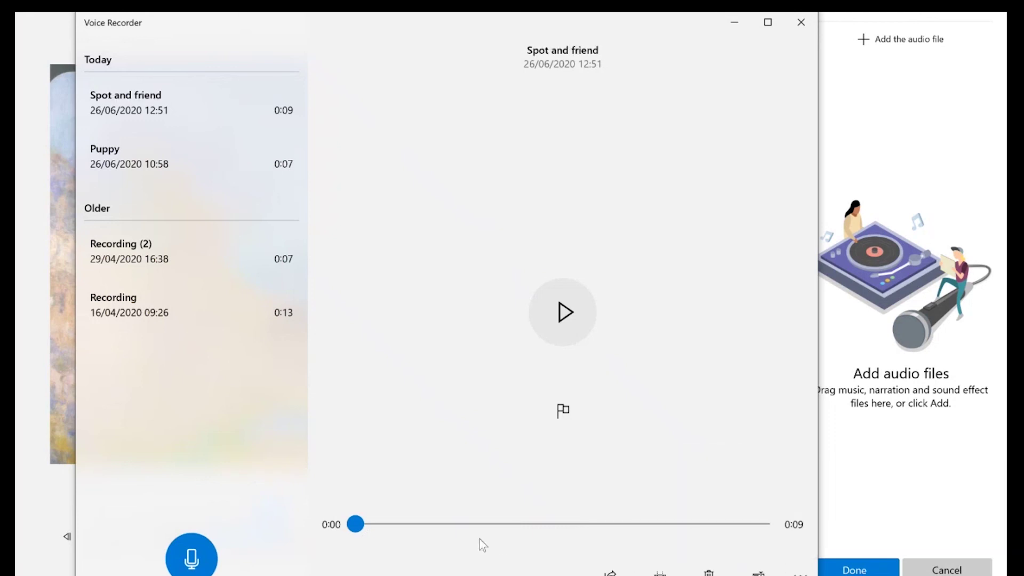
Step: Switch back to Video Editor and add the "Spot and friend" audio file from the Sound recordings folder in Documents
left_click(896, 81)
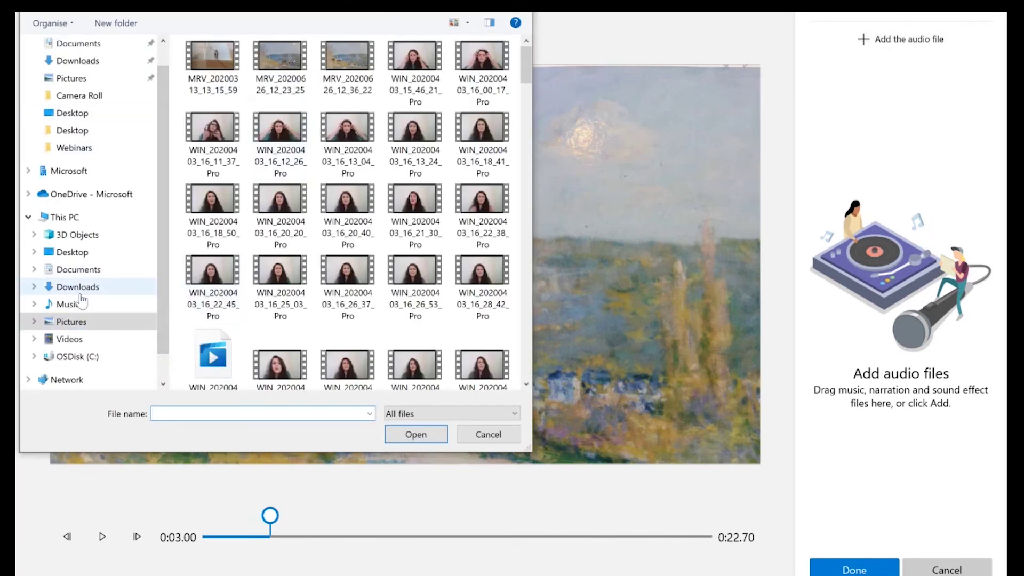
left_click(78, 269)
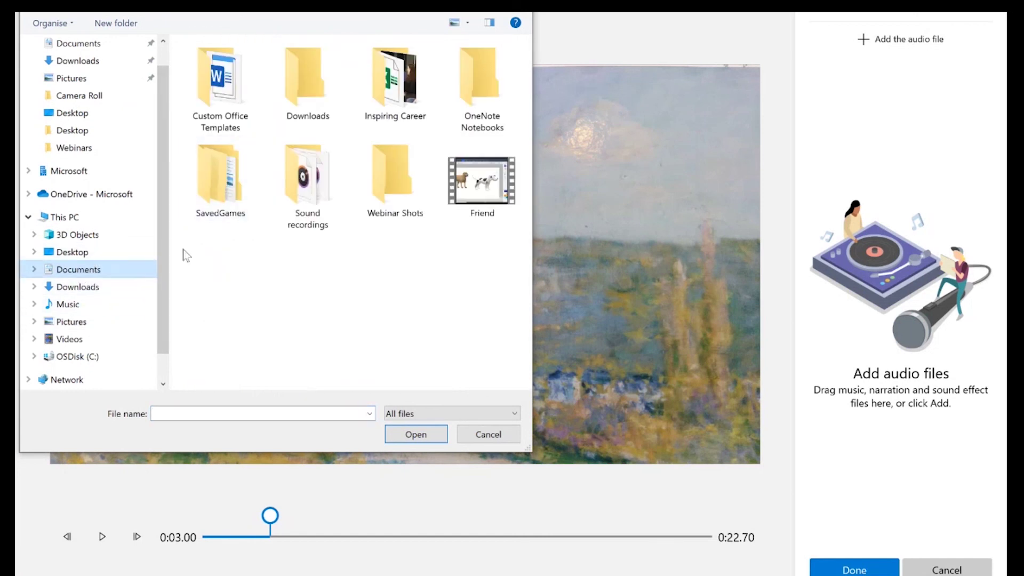
left_click(290, 194)
double_click(290, 194)
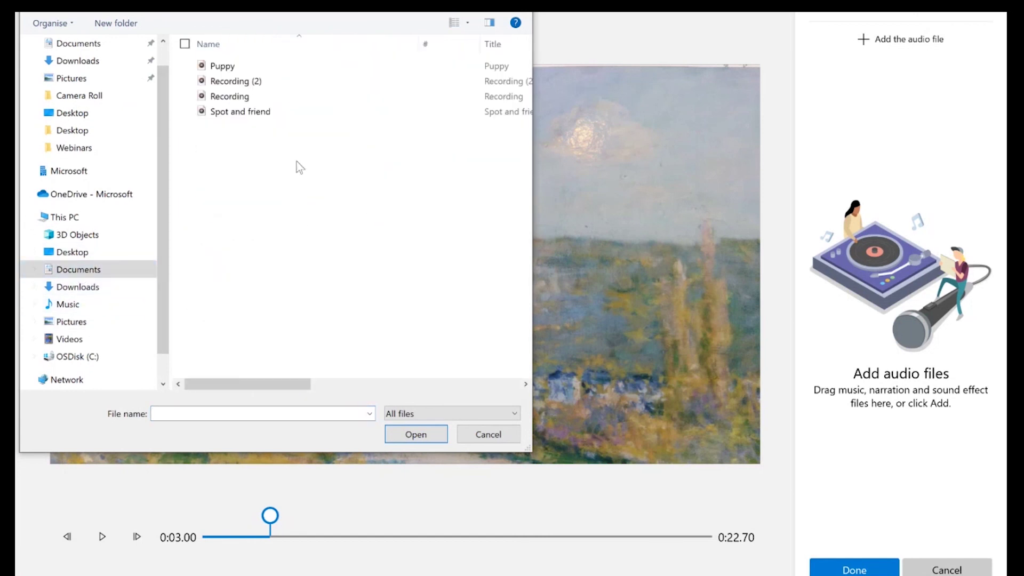
left_click(241, 111)
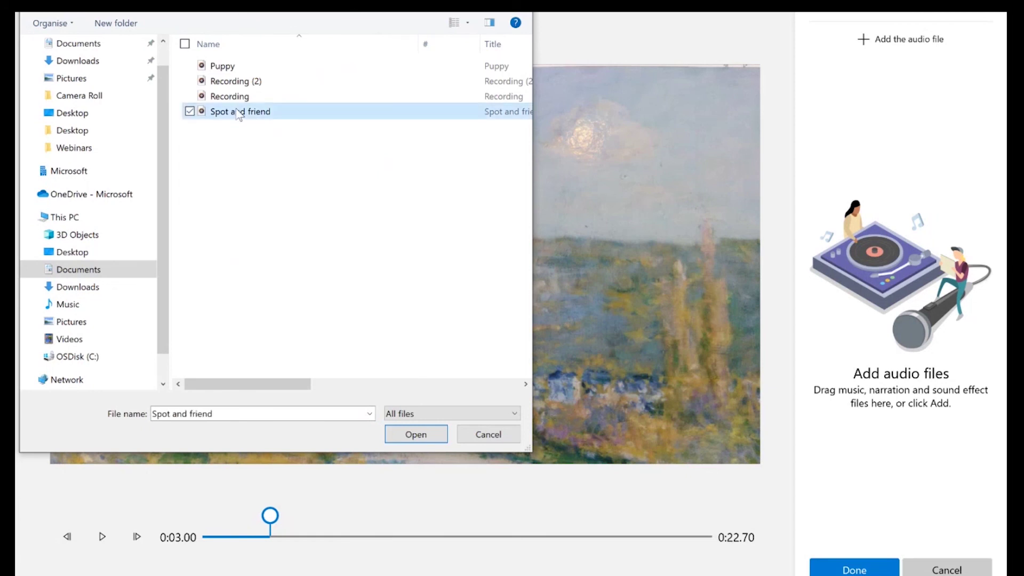
left_click(431, 437)
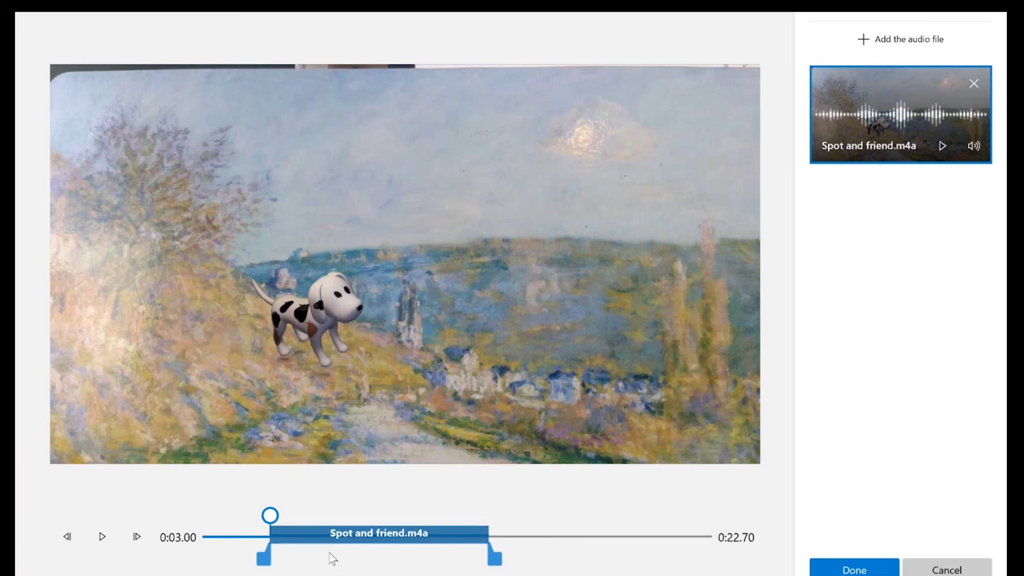
Step: Lower the narration's volume to 23 and play the story from the title card into the photos to check it
left_click(975, 152)
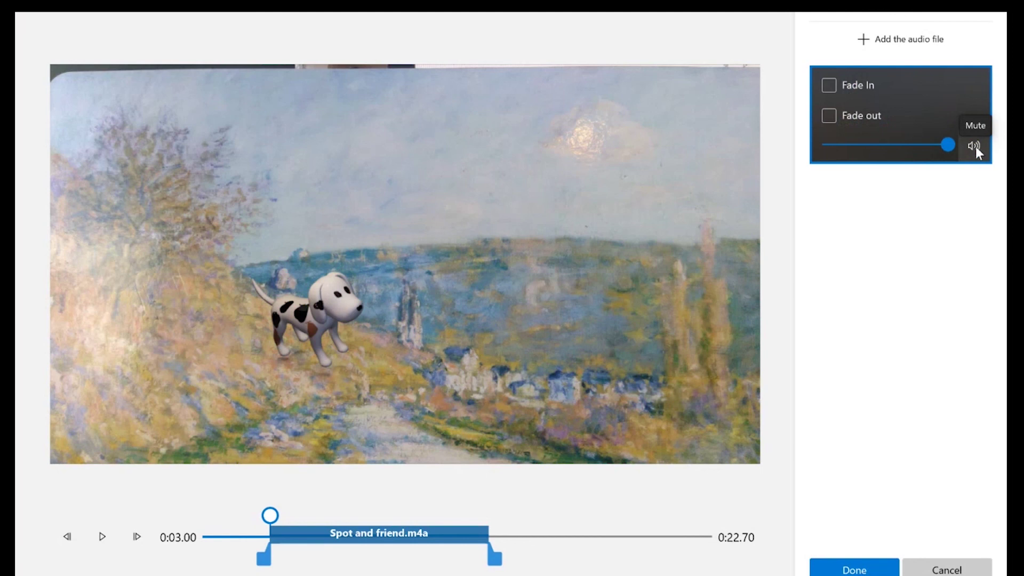
left_click_drag(947, 145, 860, 167)
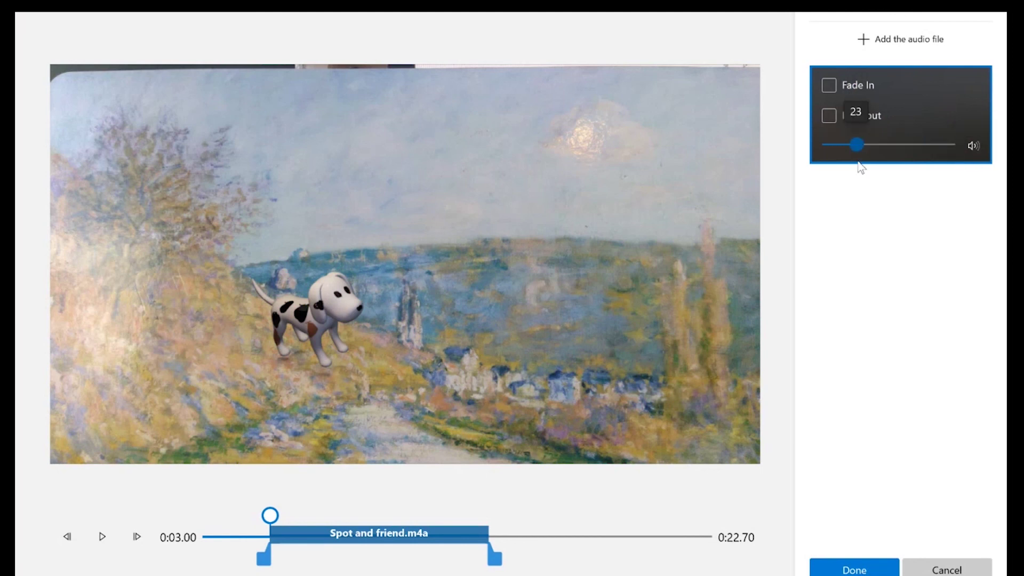
left_click(238, 538)
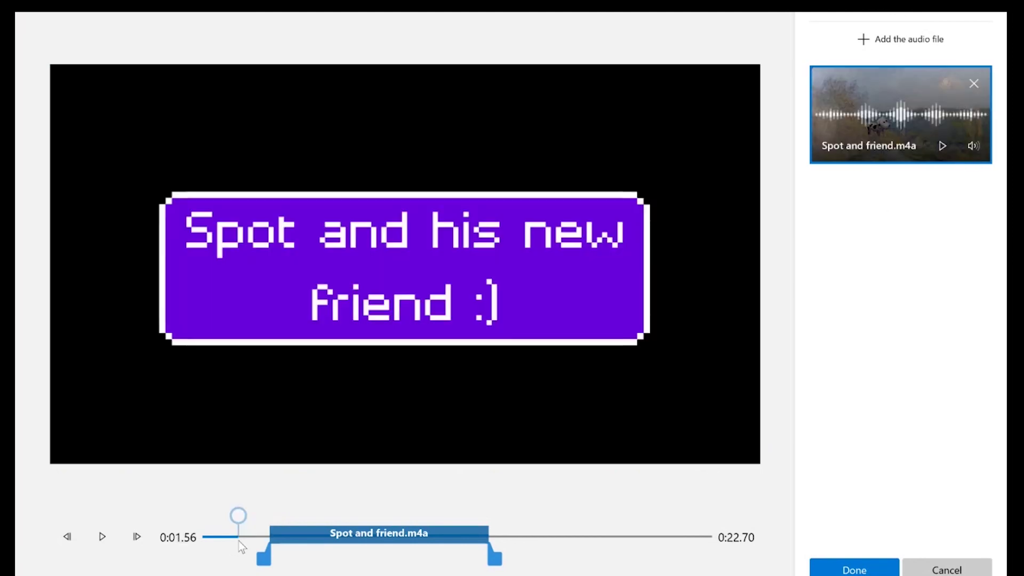
left_click_drag(238, 541, 275, 528)
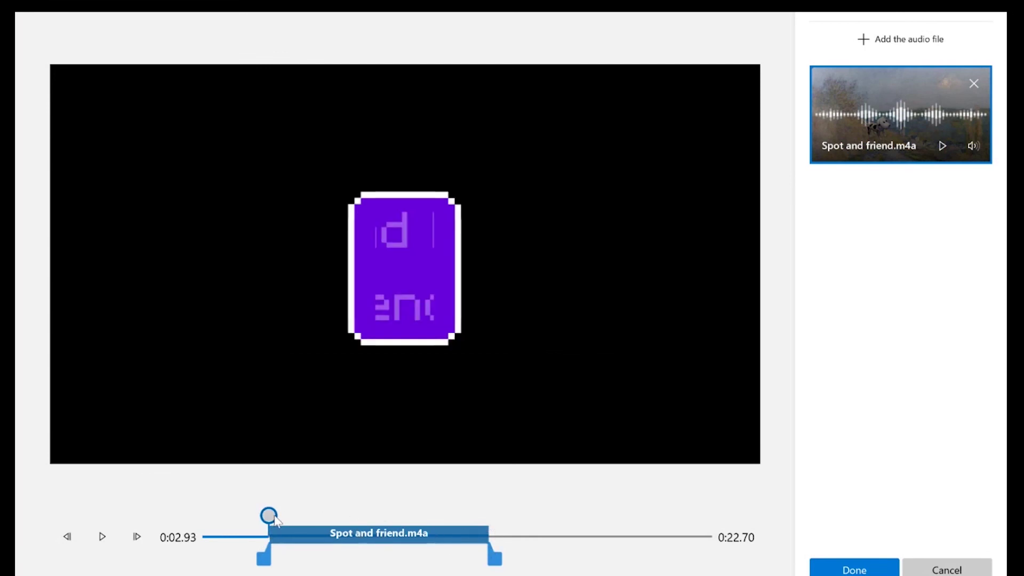
left_click_drag(269, 515, 491, 521)
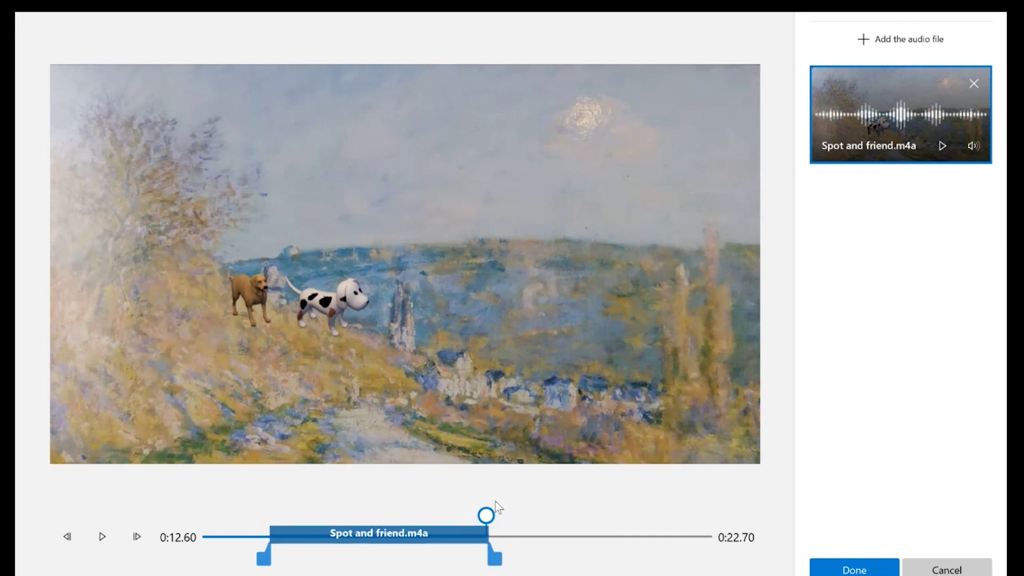
left_click_drag(485, 515, 220, 544)
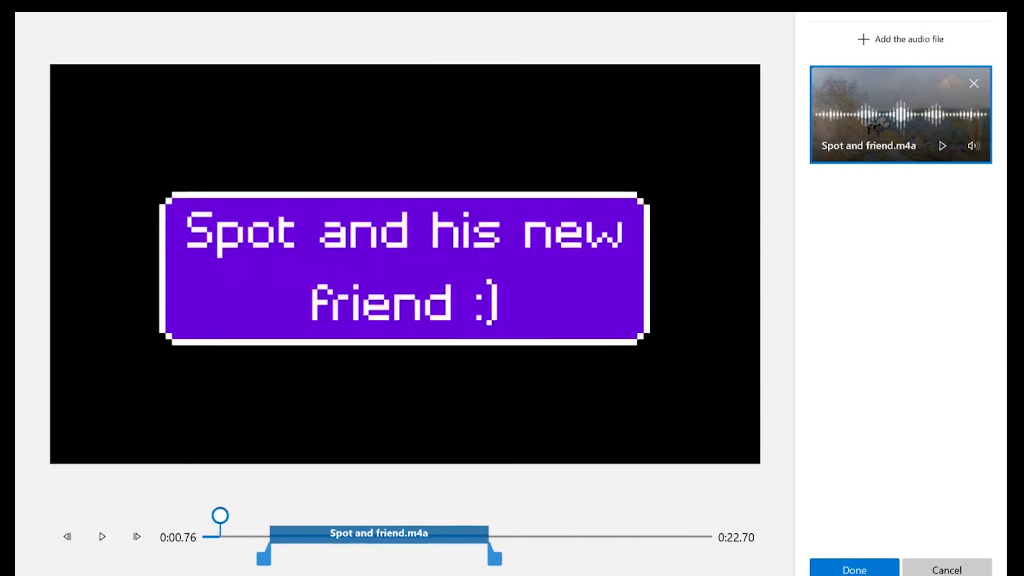
left_click(104, 539)
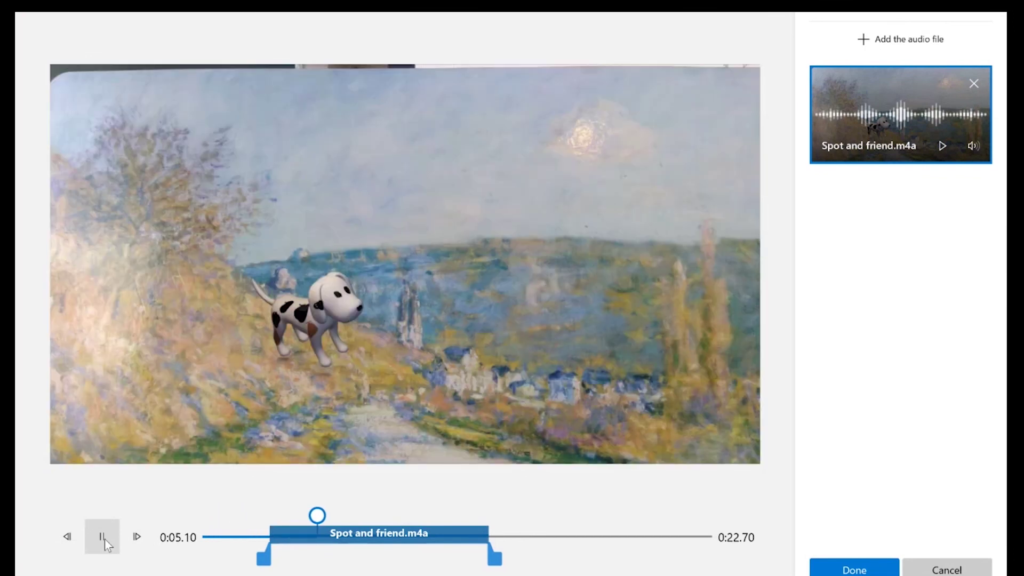
left_click(107, 536)
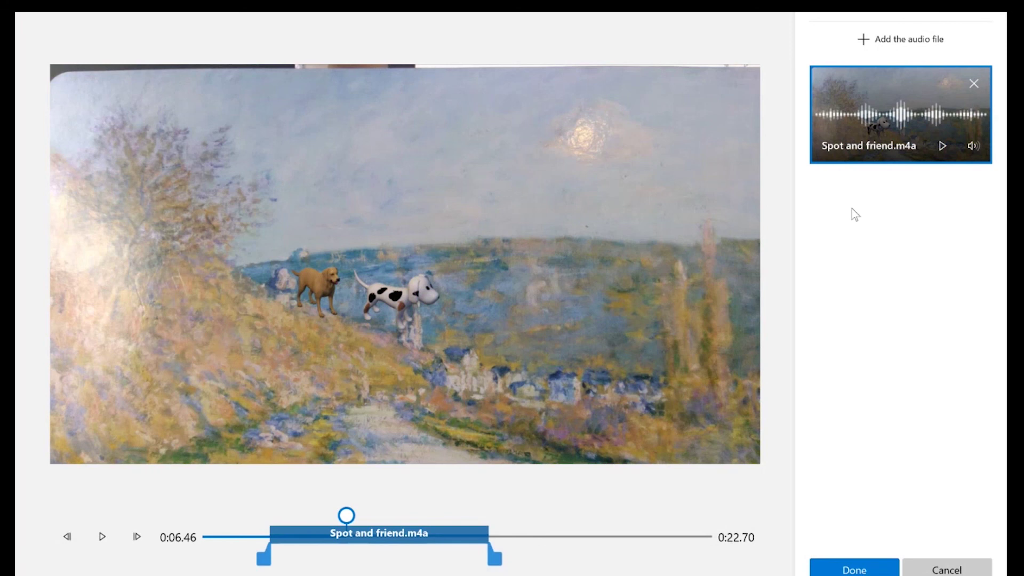
Step: Raise the narration's volume to about three quarters and apply the custom audio after replaying it from the title card
left_click(969, 138)
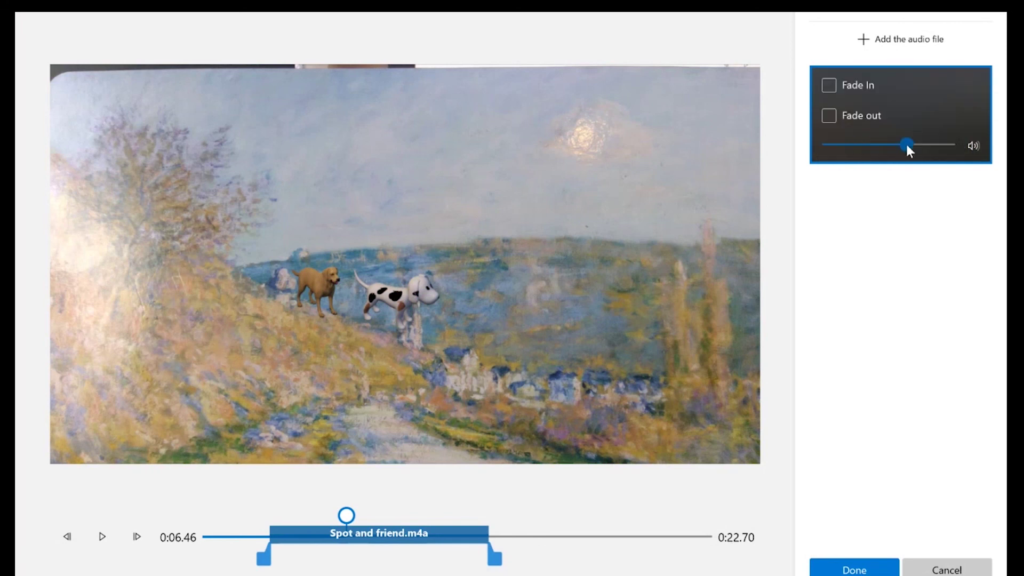
left_click_drag(907, 145, 917, 145)
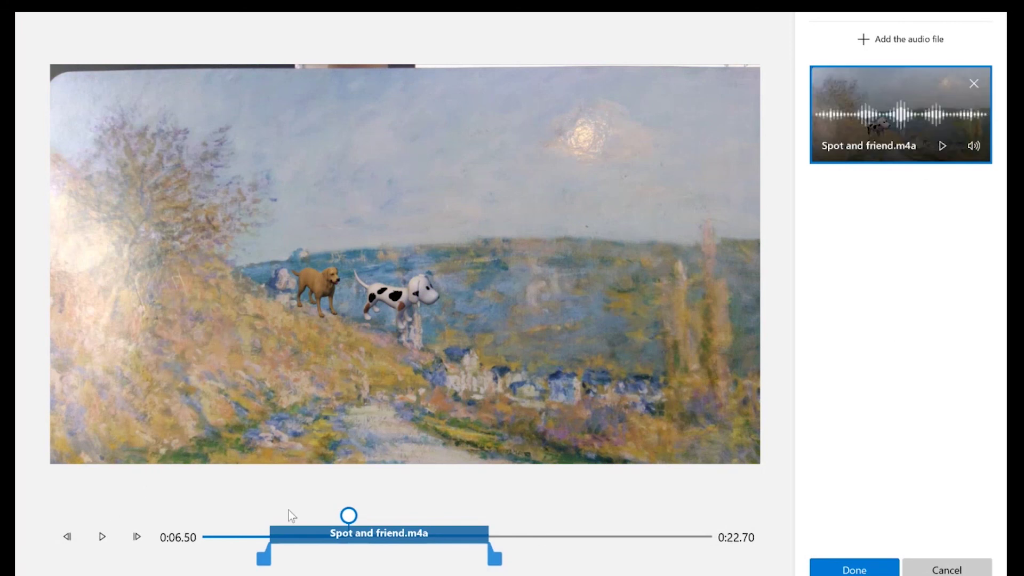
left_click_drag(348, 515, 252, 515)
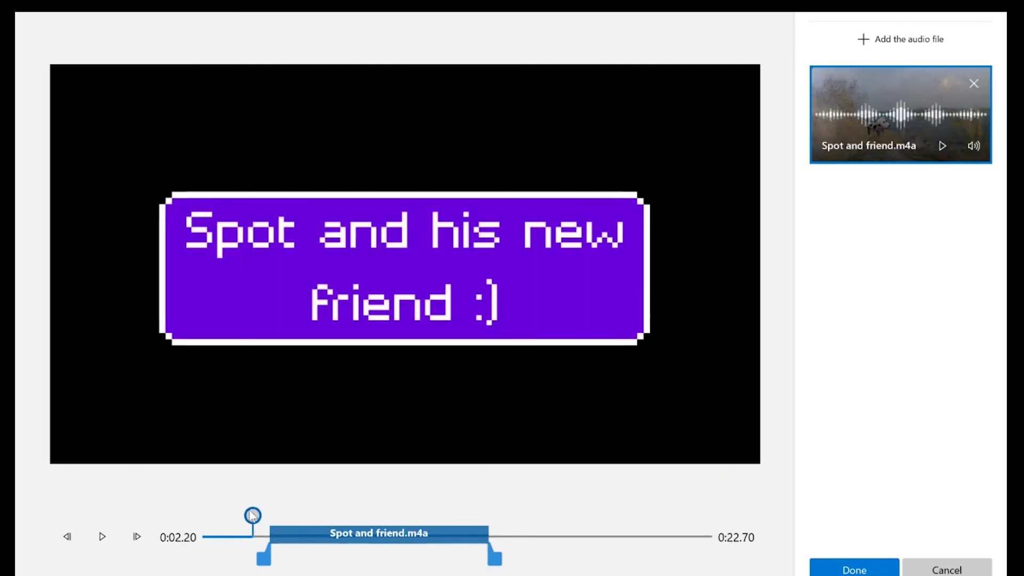
left_click(92, 540)
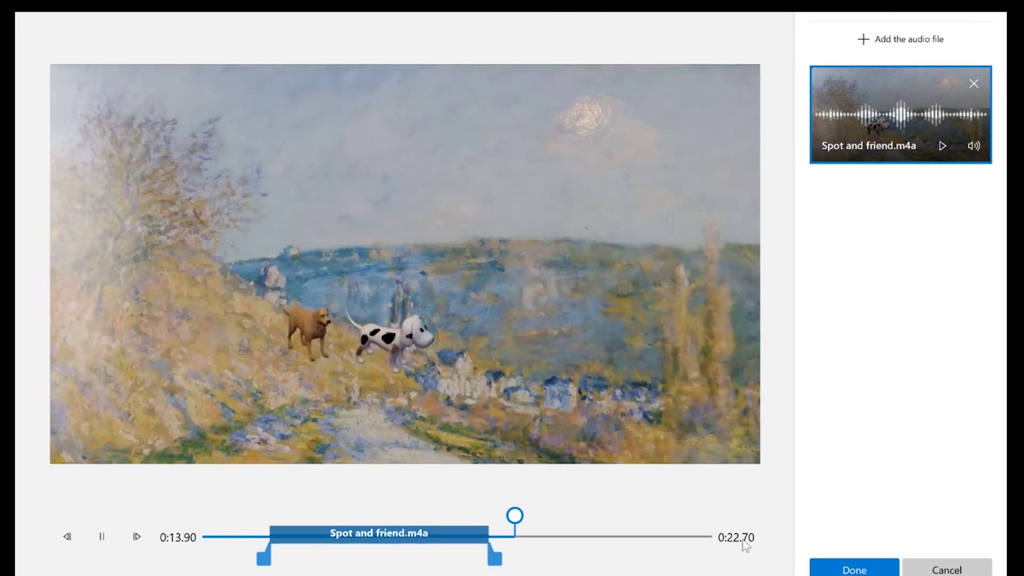
left_click(859, 569)
left_click(557, 376)
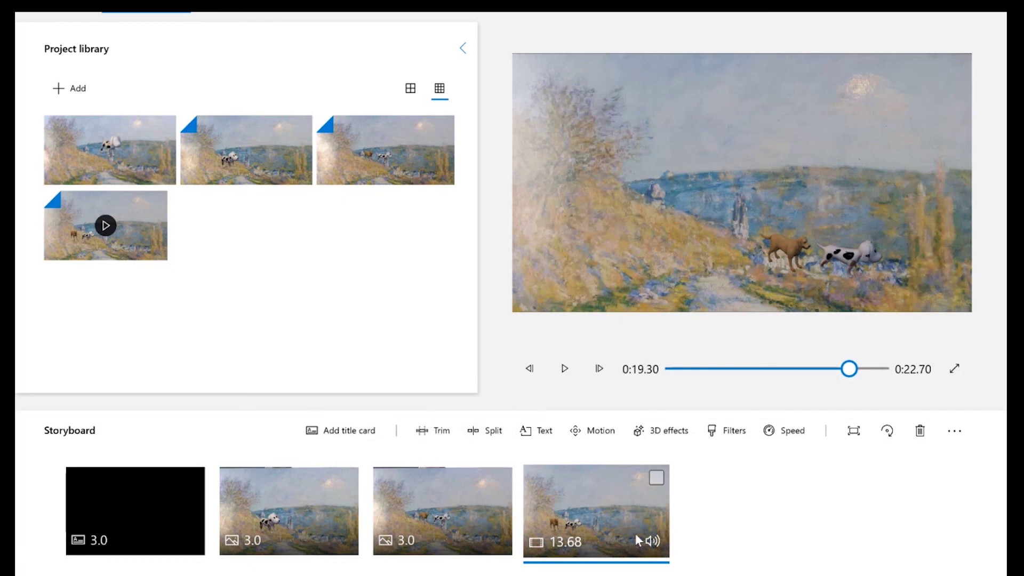
Step: Open text editing for the storyboard's video clip and move the playhead to the clip's start
left_click(539, 436)
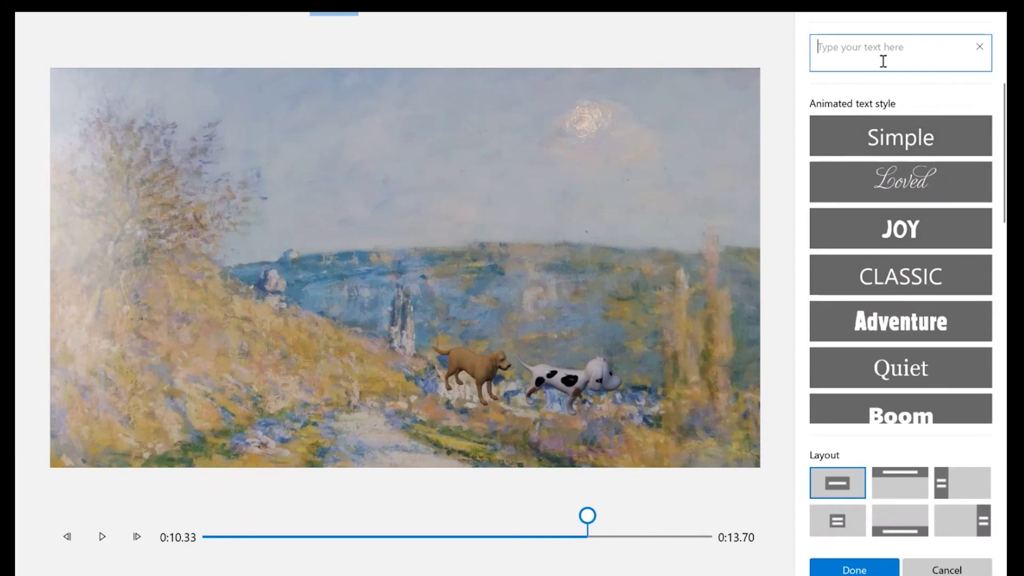
left_click_drag(588, 516, 167, 544)
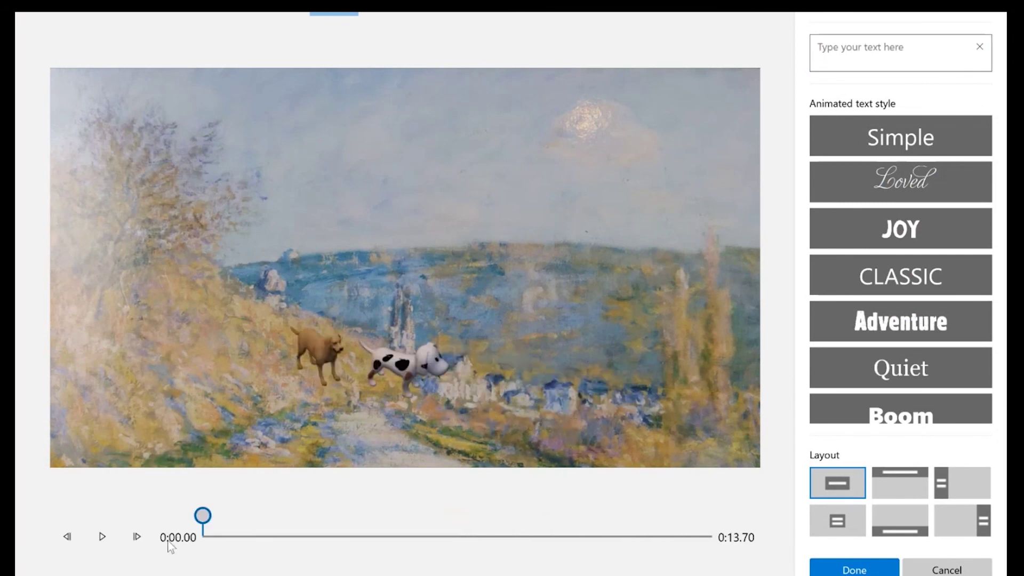
left_click(876, 49)
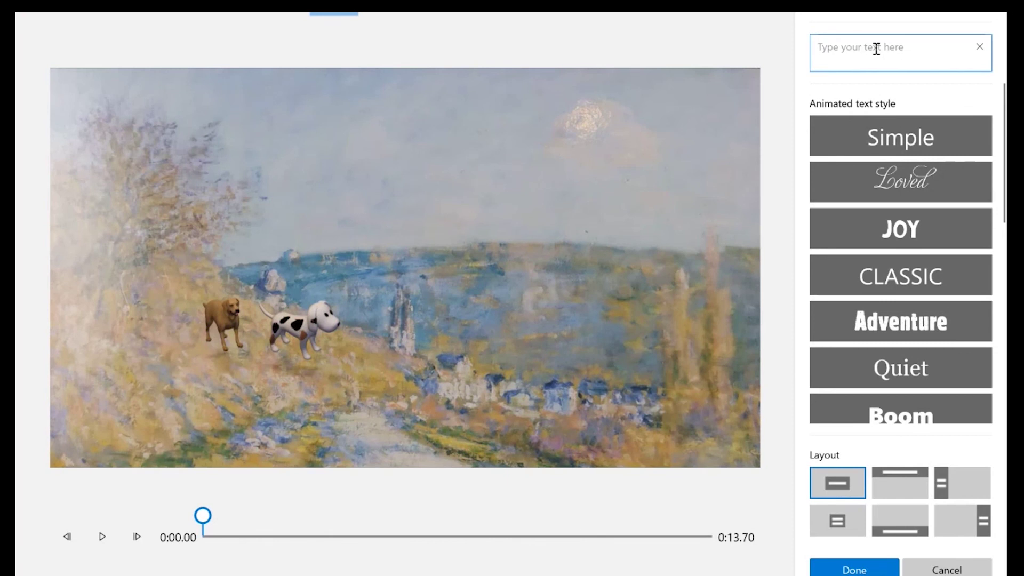
type("This")
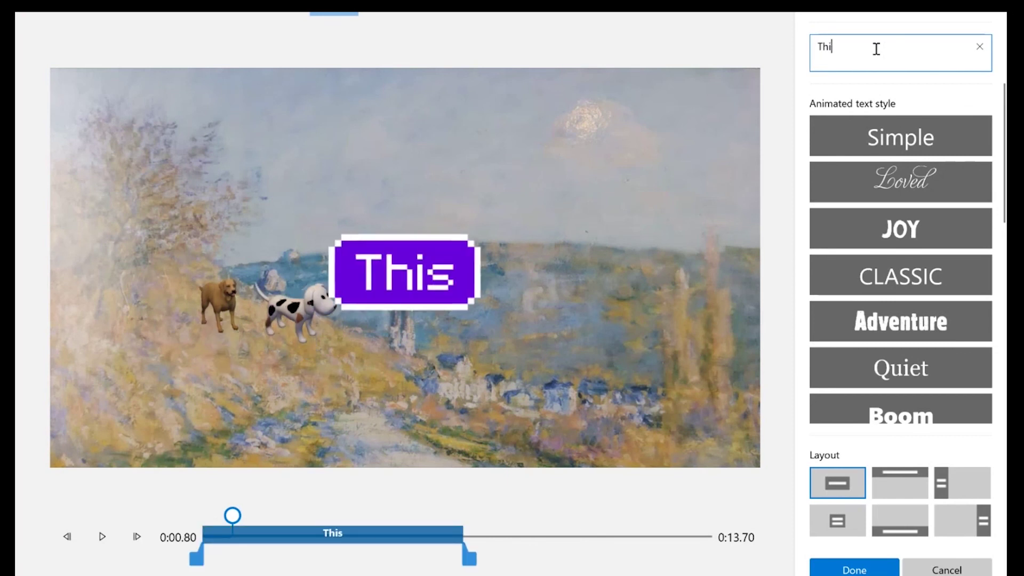
key("BackSpace")
key("BackSpace")
key("BackSpace")
Step: Enter the caption "Spot and his friend went for a walk" on the video clip
type("Sp")
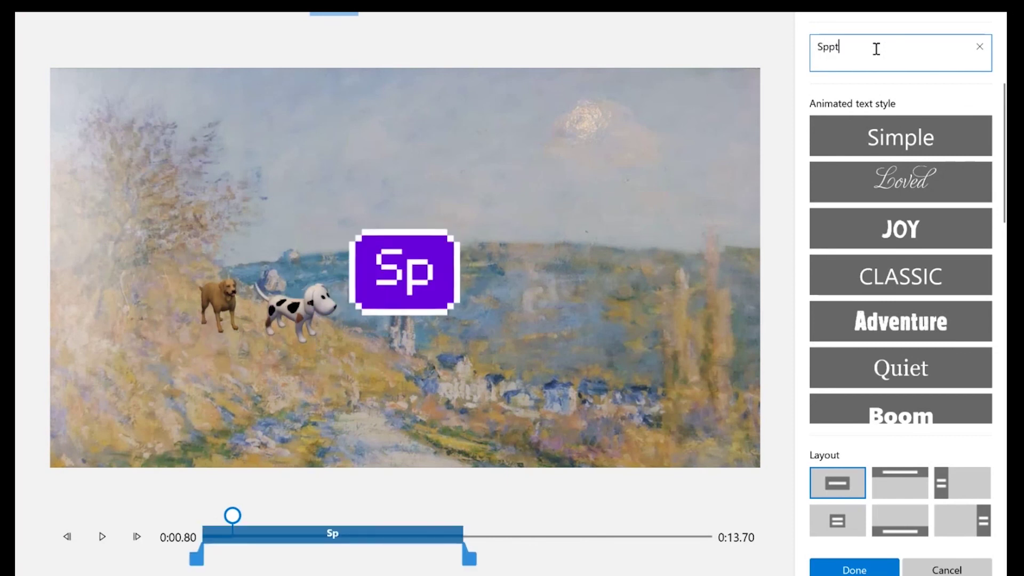
type("ot and ")
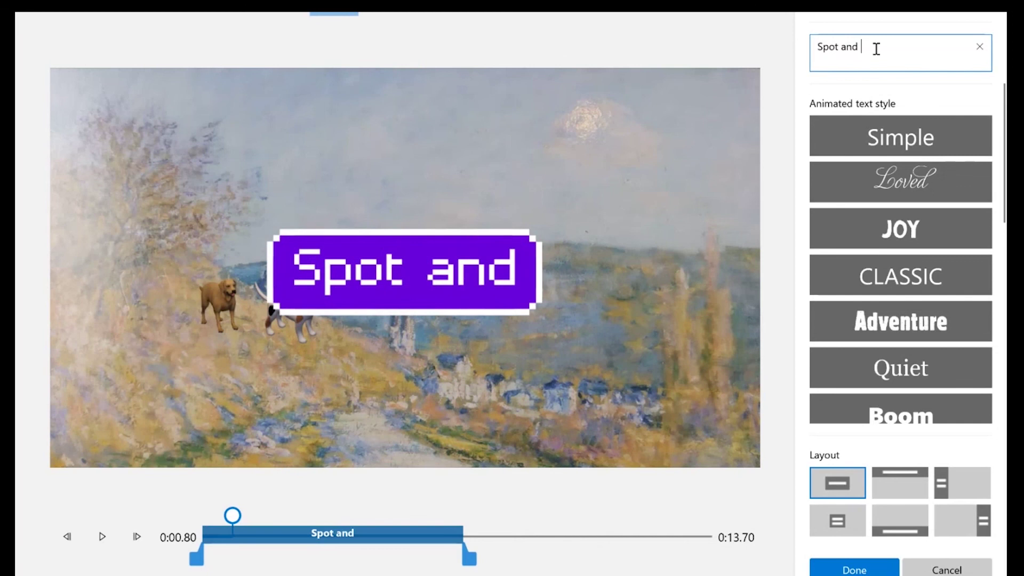
type("his friend went")
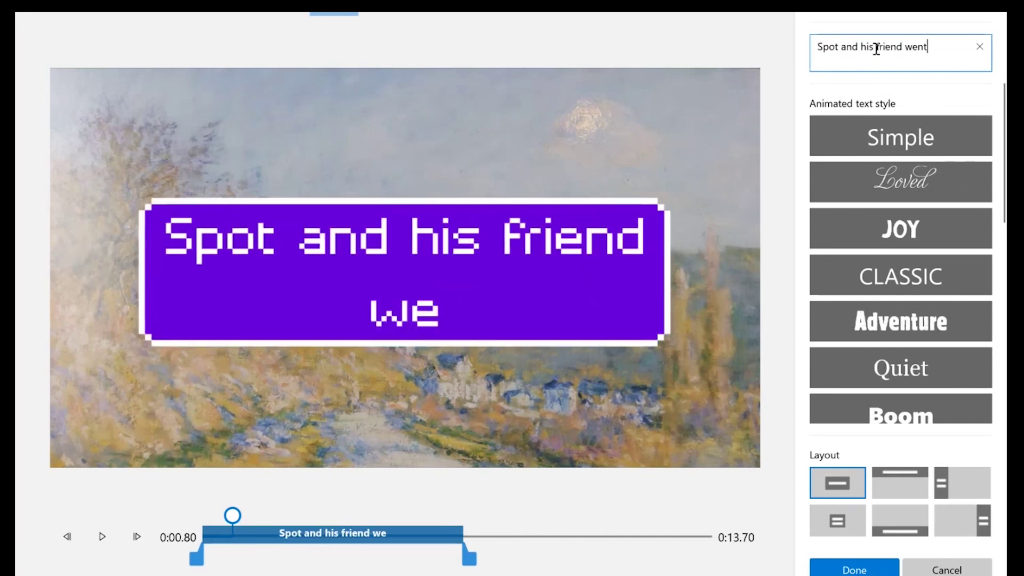
type(" for a walk")
key("BackSpace")
key("BackSpace")
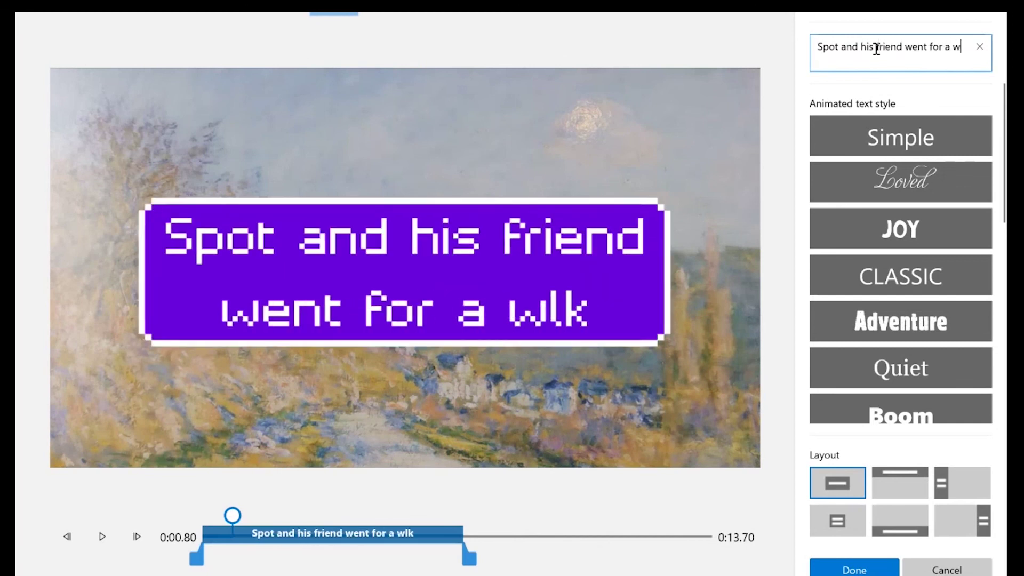
type("alk")
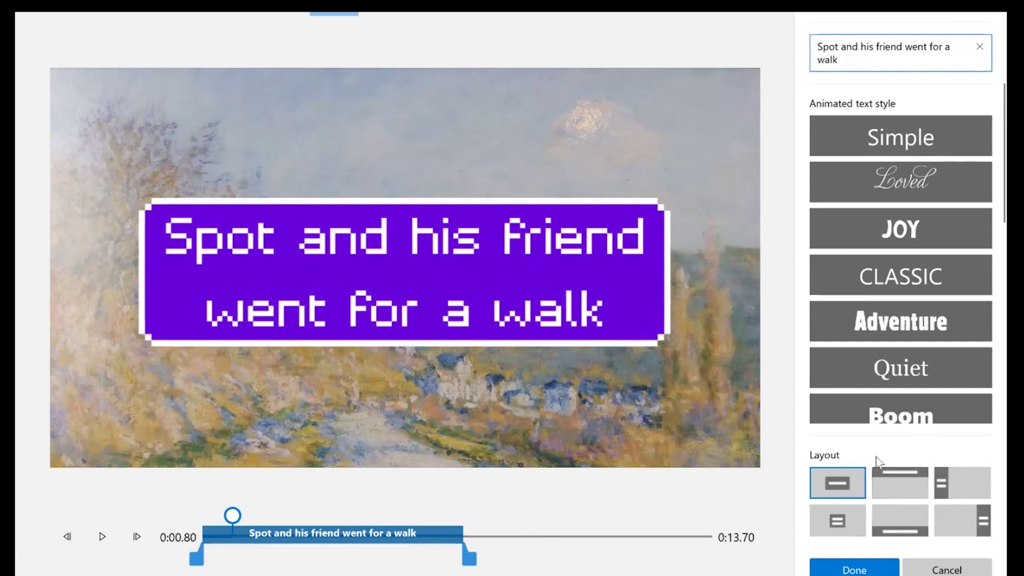
Step: Try the left, large centred, bottom and right layouts for the caption, and apply the top layout
left_click(907, 481)
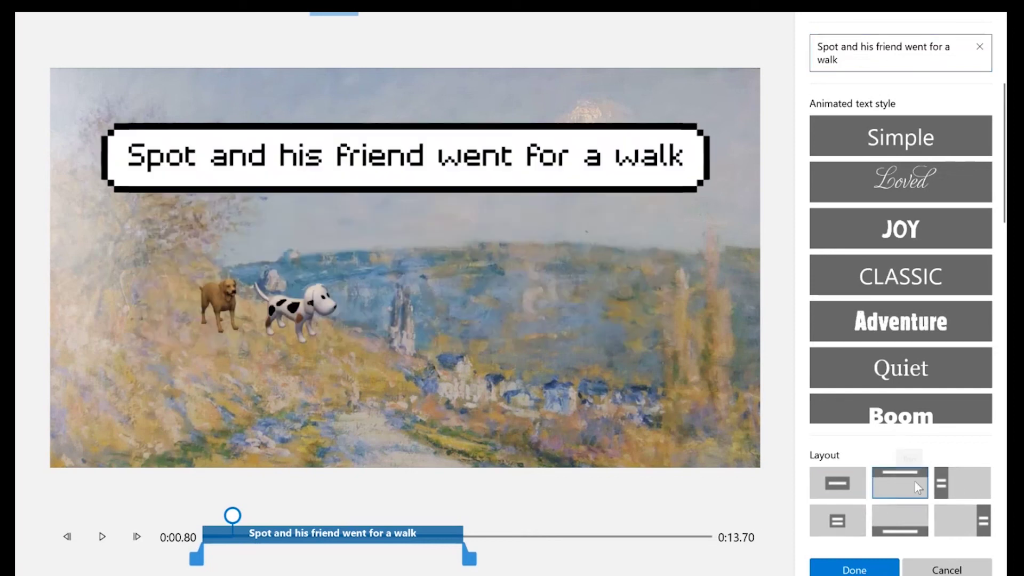
left_click(975, 478)
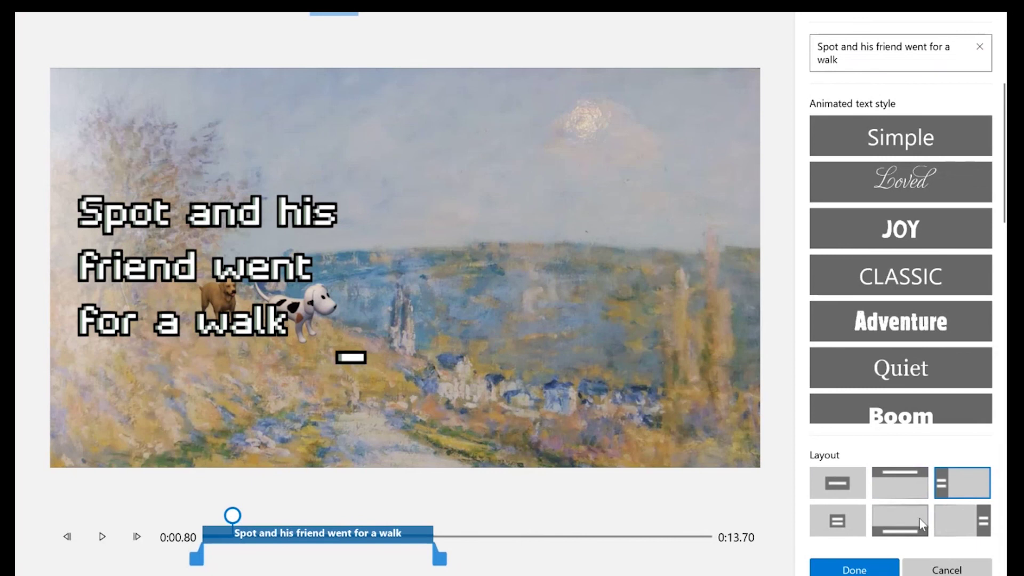
left_click(841, 529)
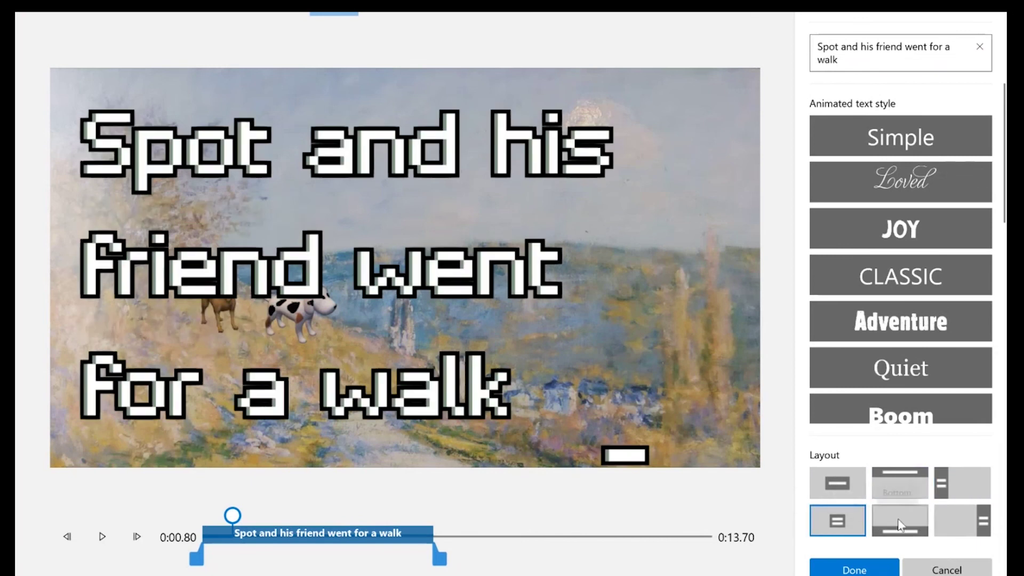
left_click(898, 523)
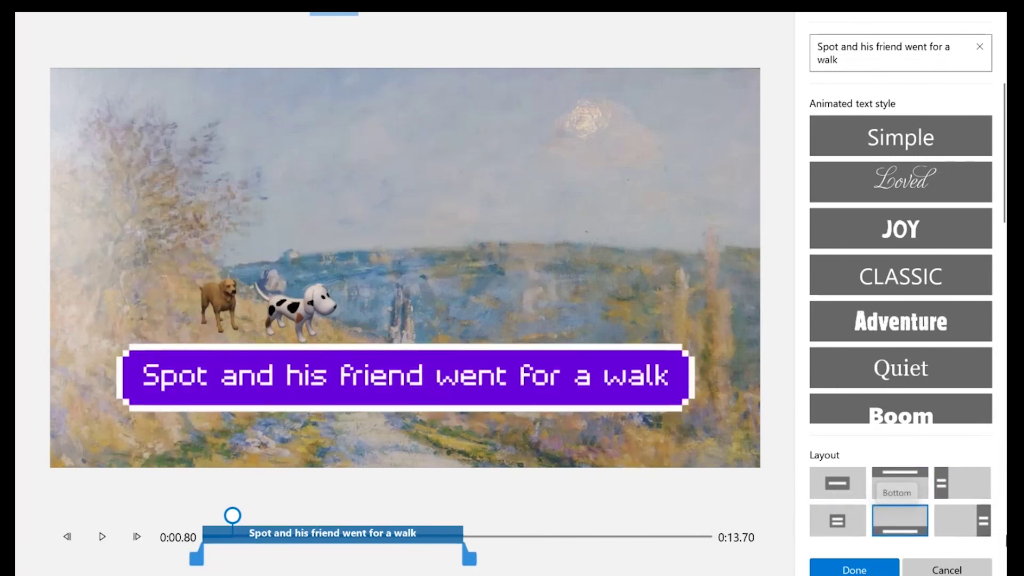
left_click(983, 518)
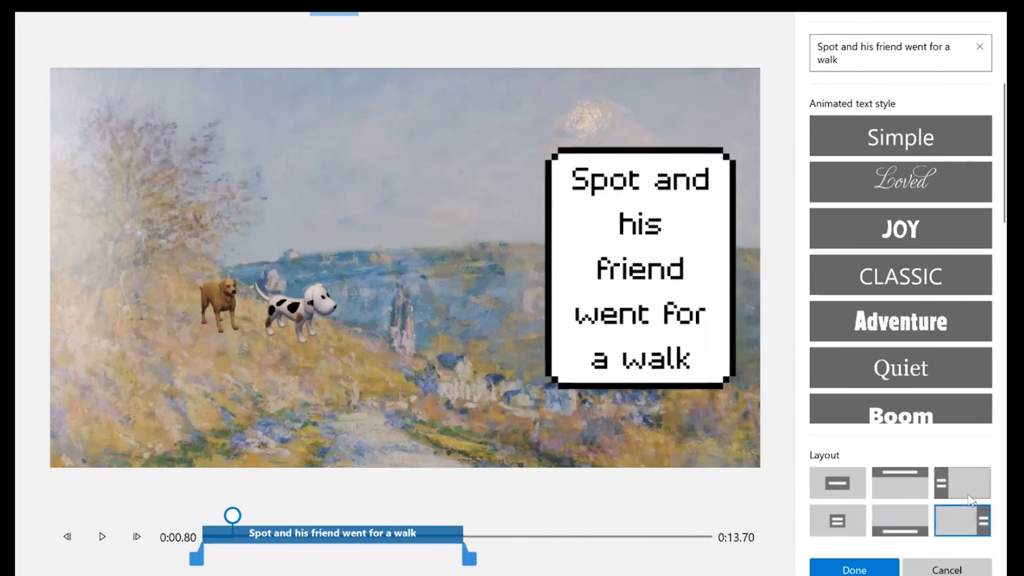
left_click(883, 490)
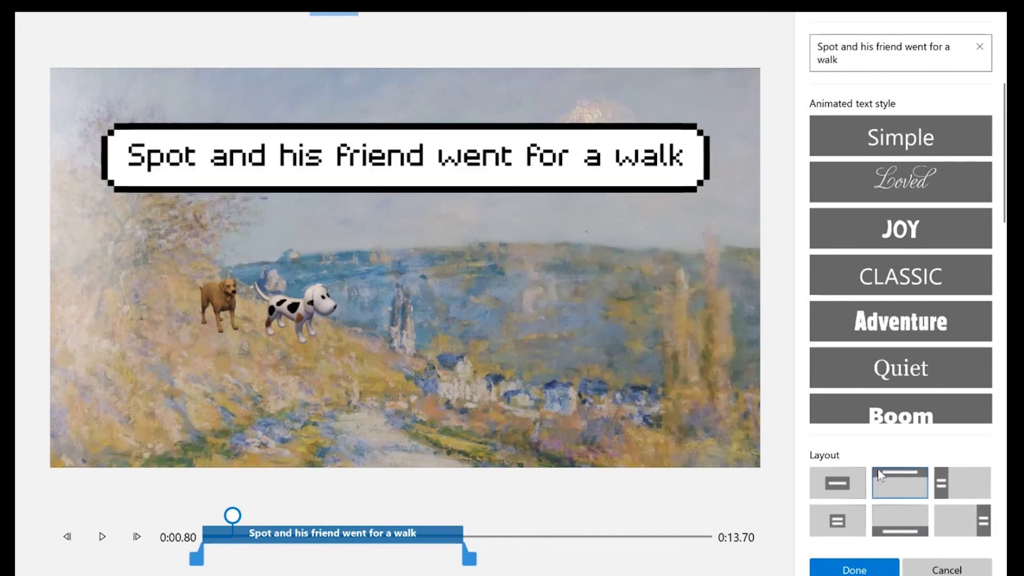